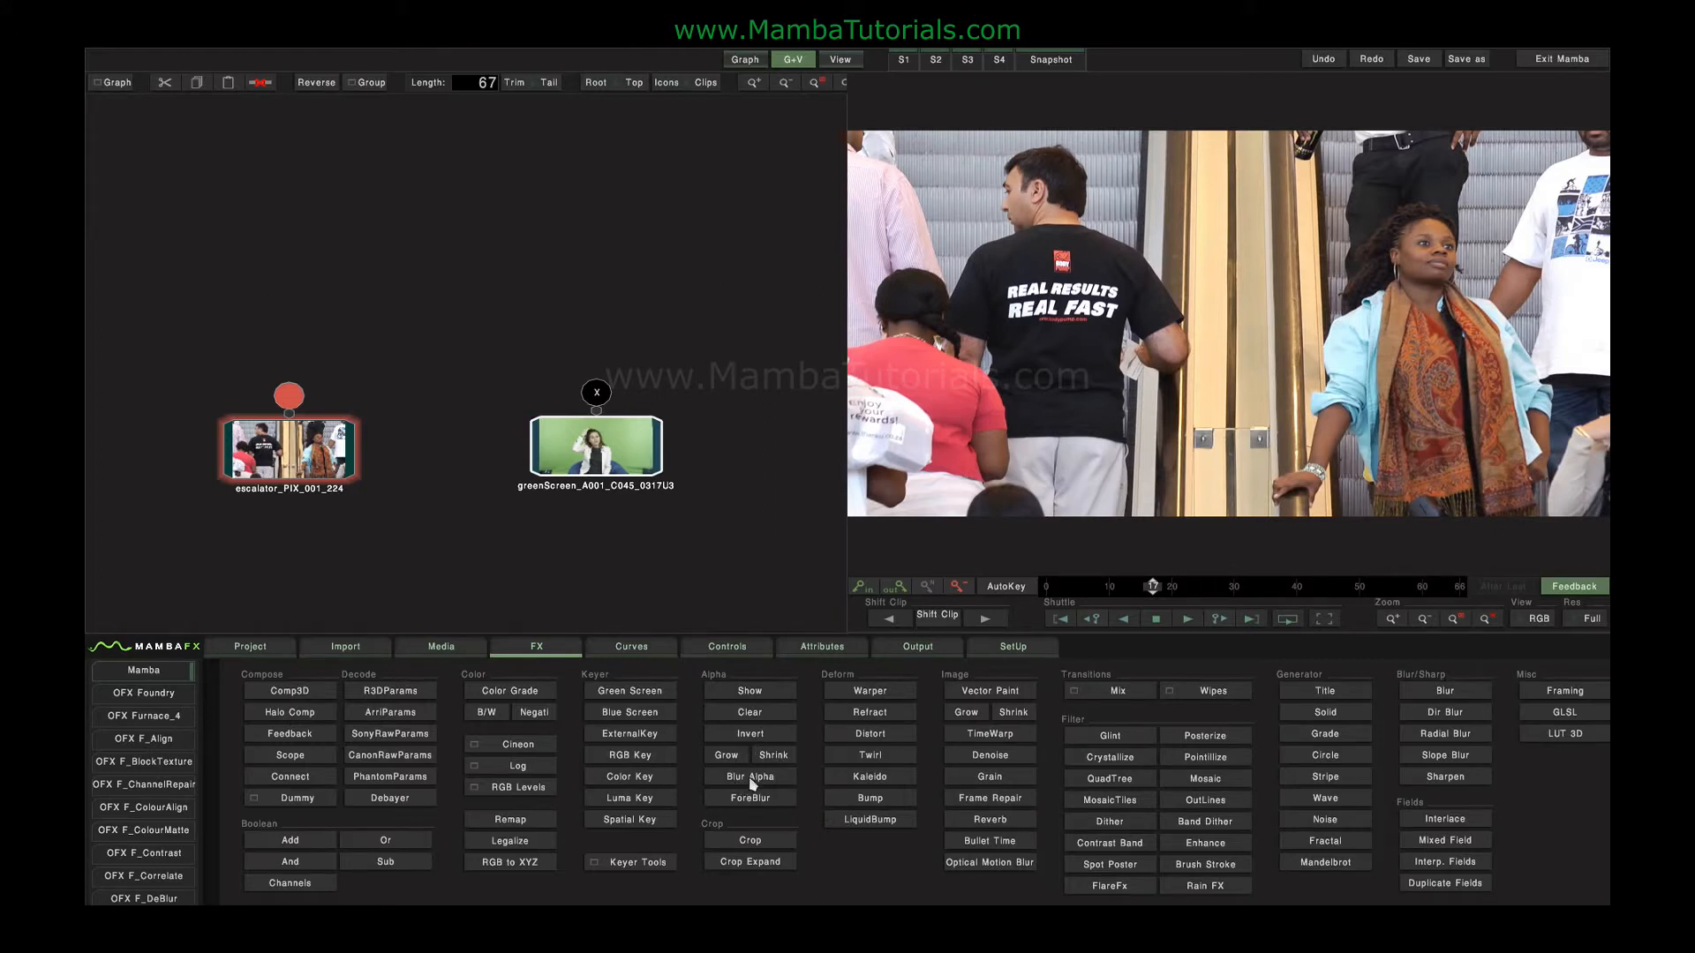
# Add a Blur node to the escalator_PIX_001_224 clip and open its controls.
pyautogui.click(284, 457)
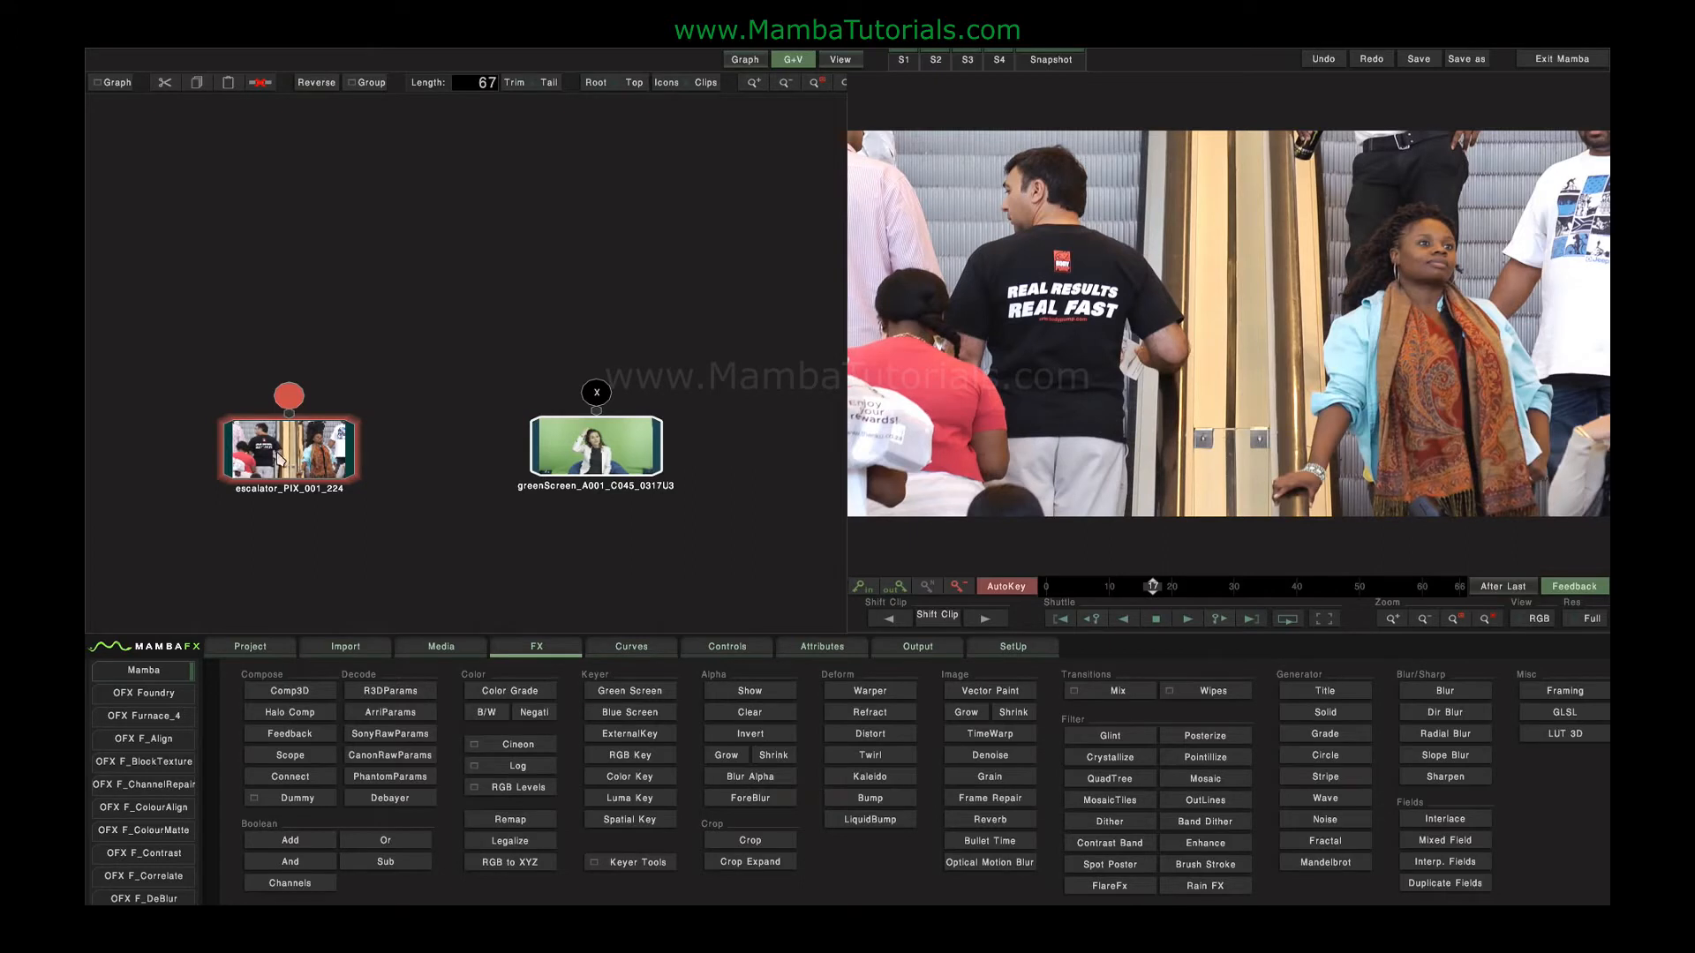
pyautogui.click(1430, 690)
pyautogui.doubleClick(267, 356)
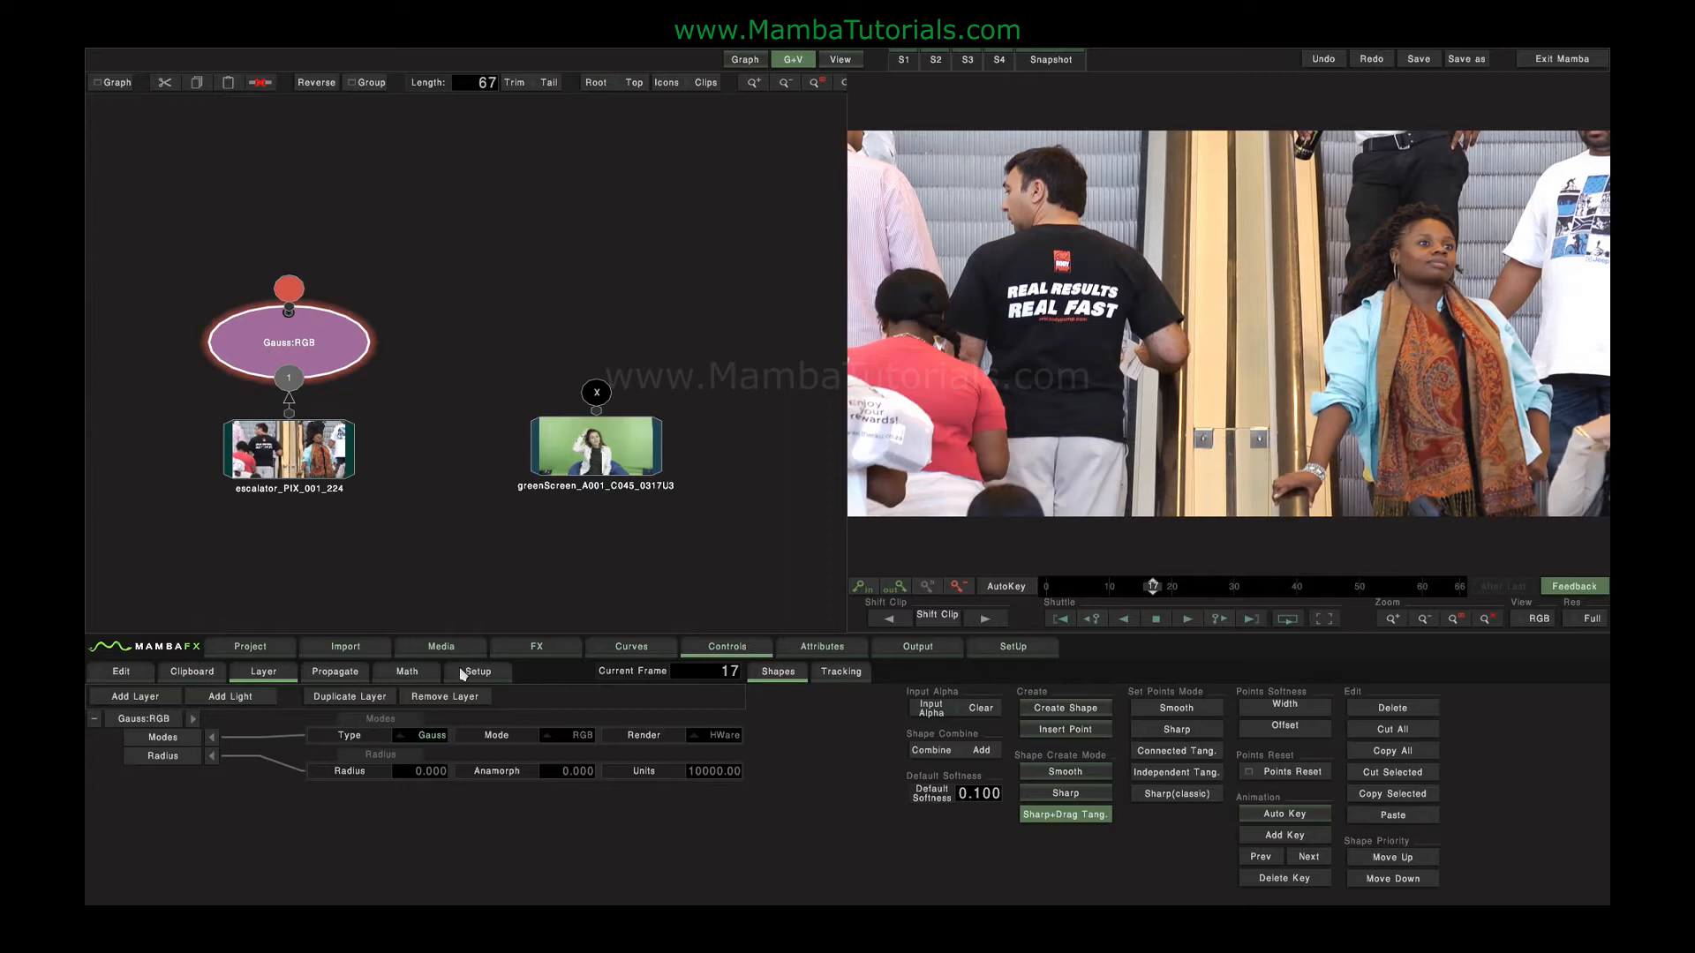
pyautogui.click(420, 736)
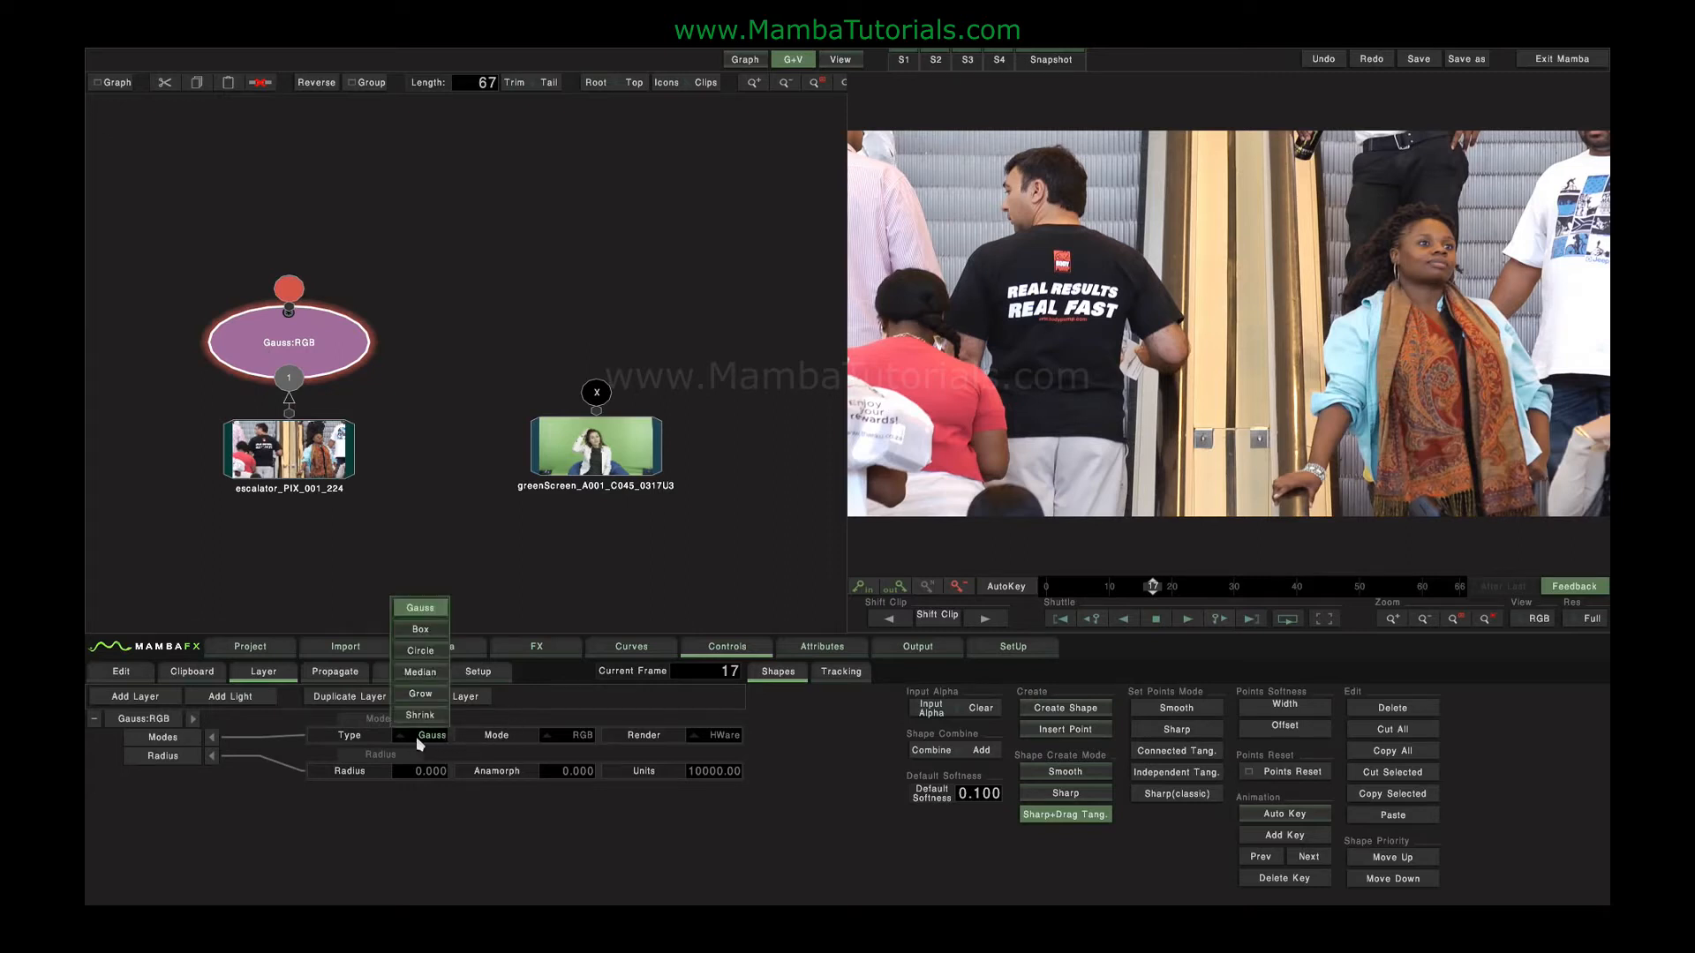
pyautogui.click(572, 740)
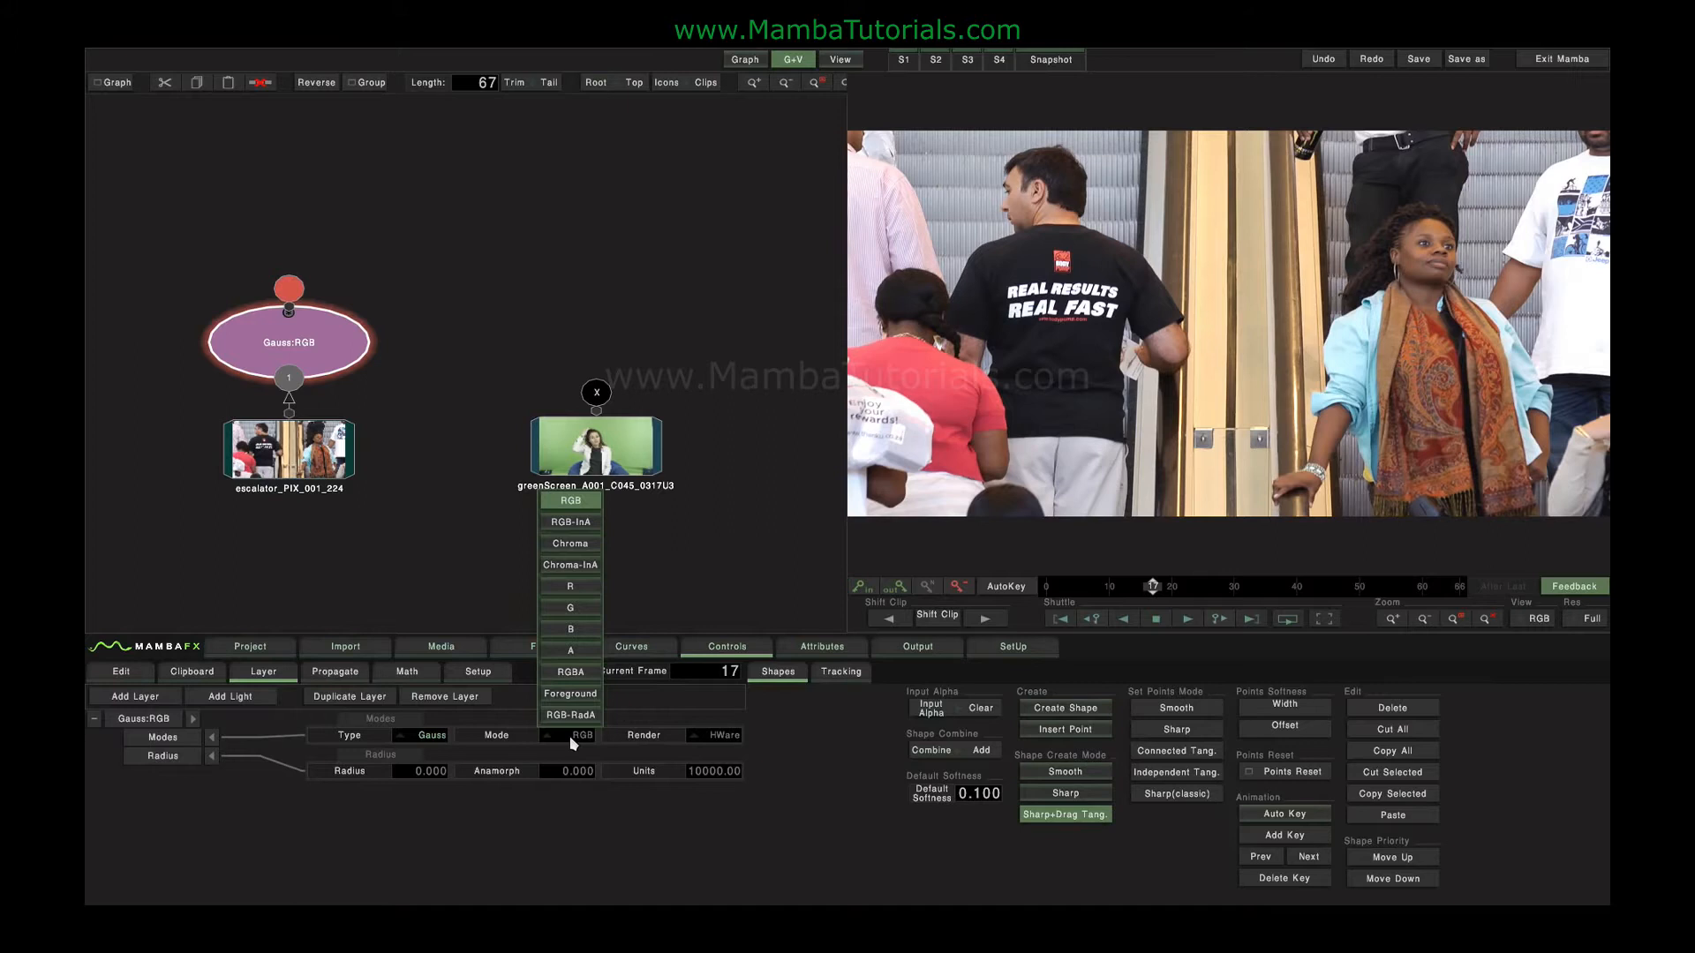
pyautogui.click(572, 743)
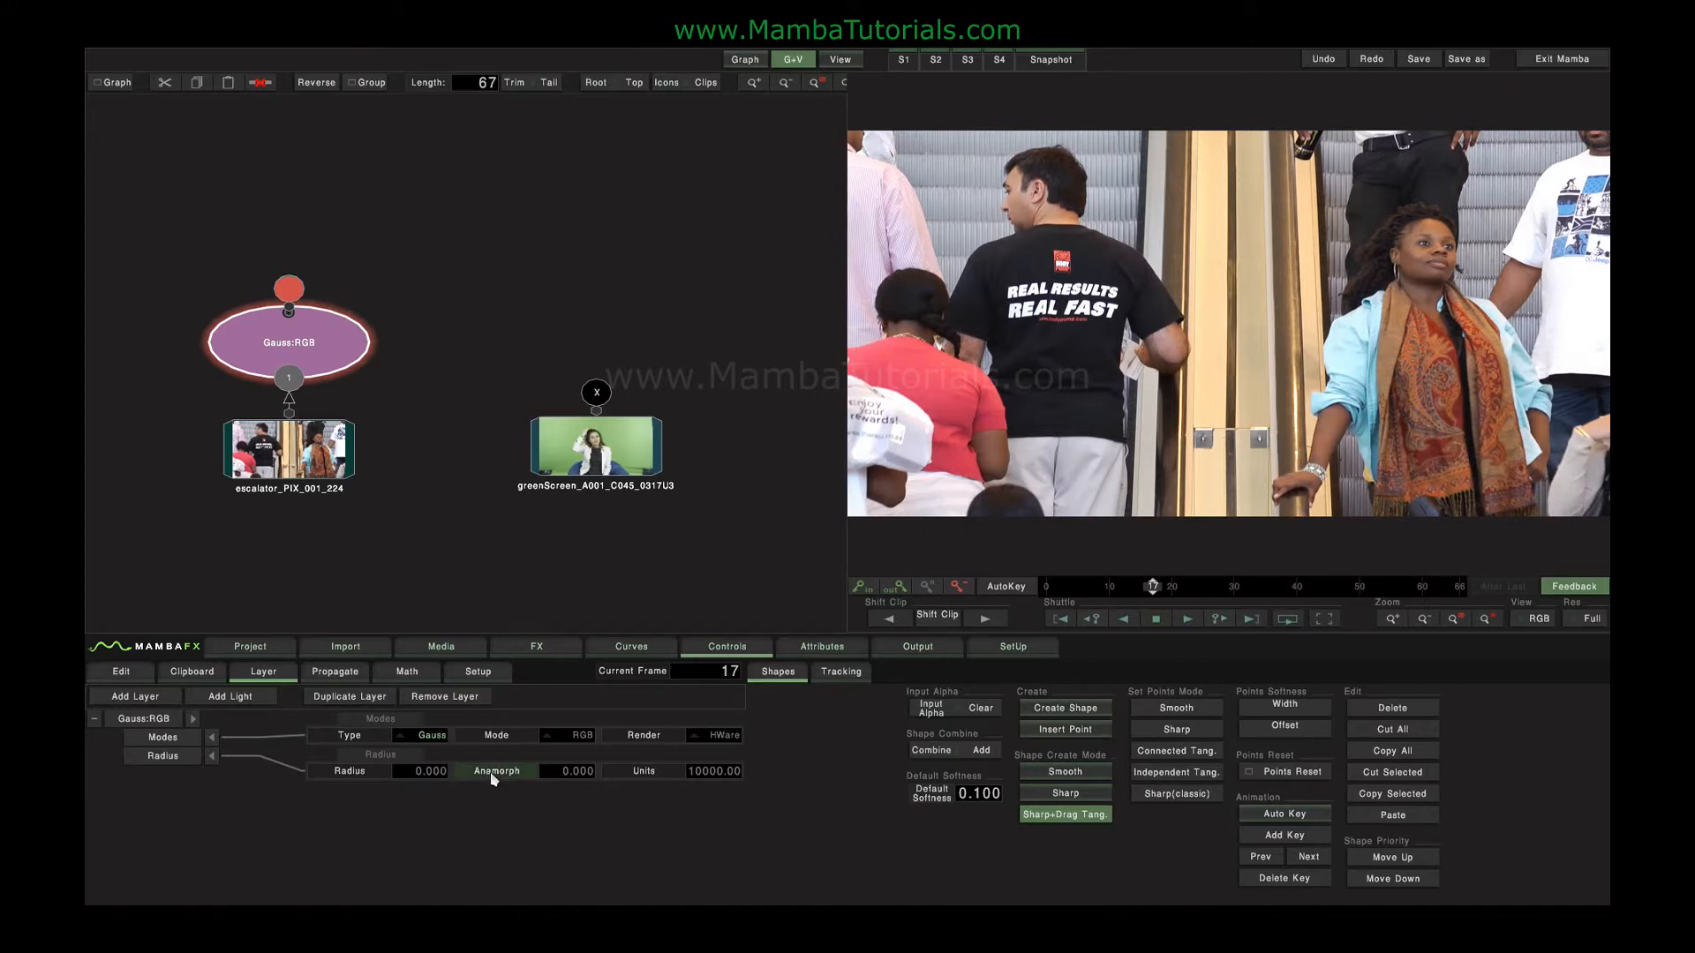
# Set the blur type to Box with a radius of 37 and play the clip in full view.
pyautogui.click(431, 737)
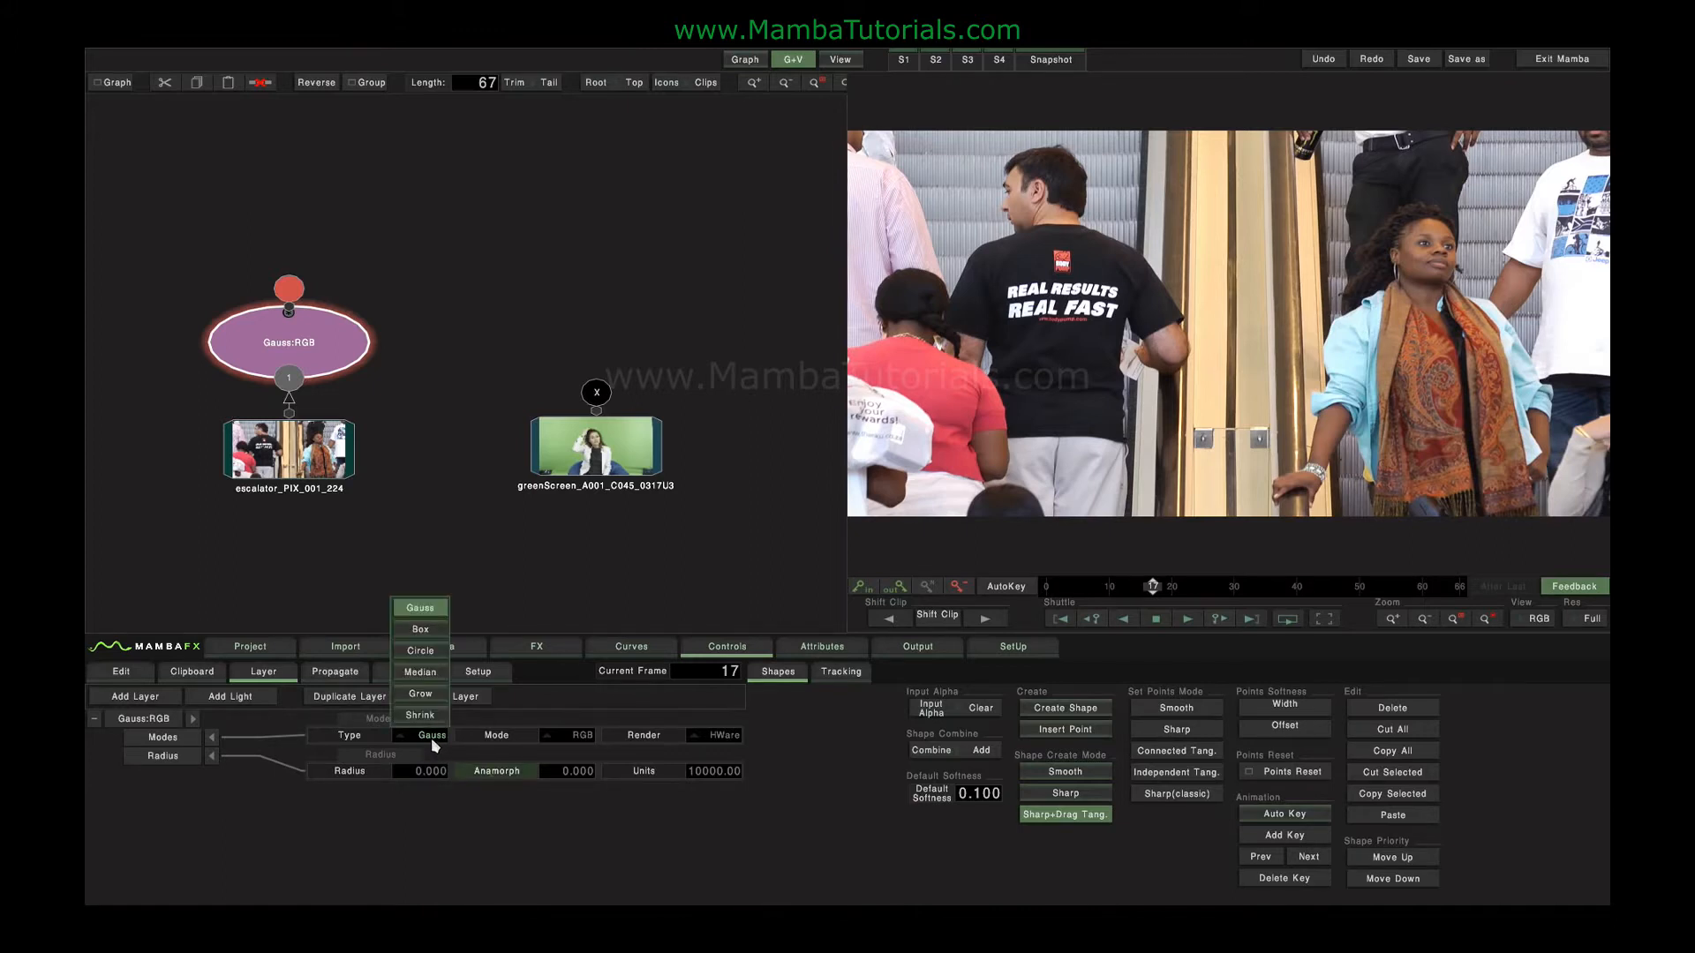
pyautogui.click(422, 630)
pyautogui.moveTo(419, 777); pyautogui.dragTo(1254, 688)
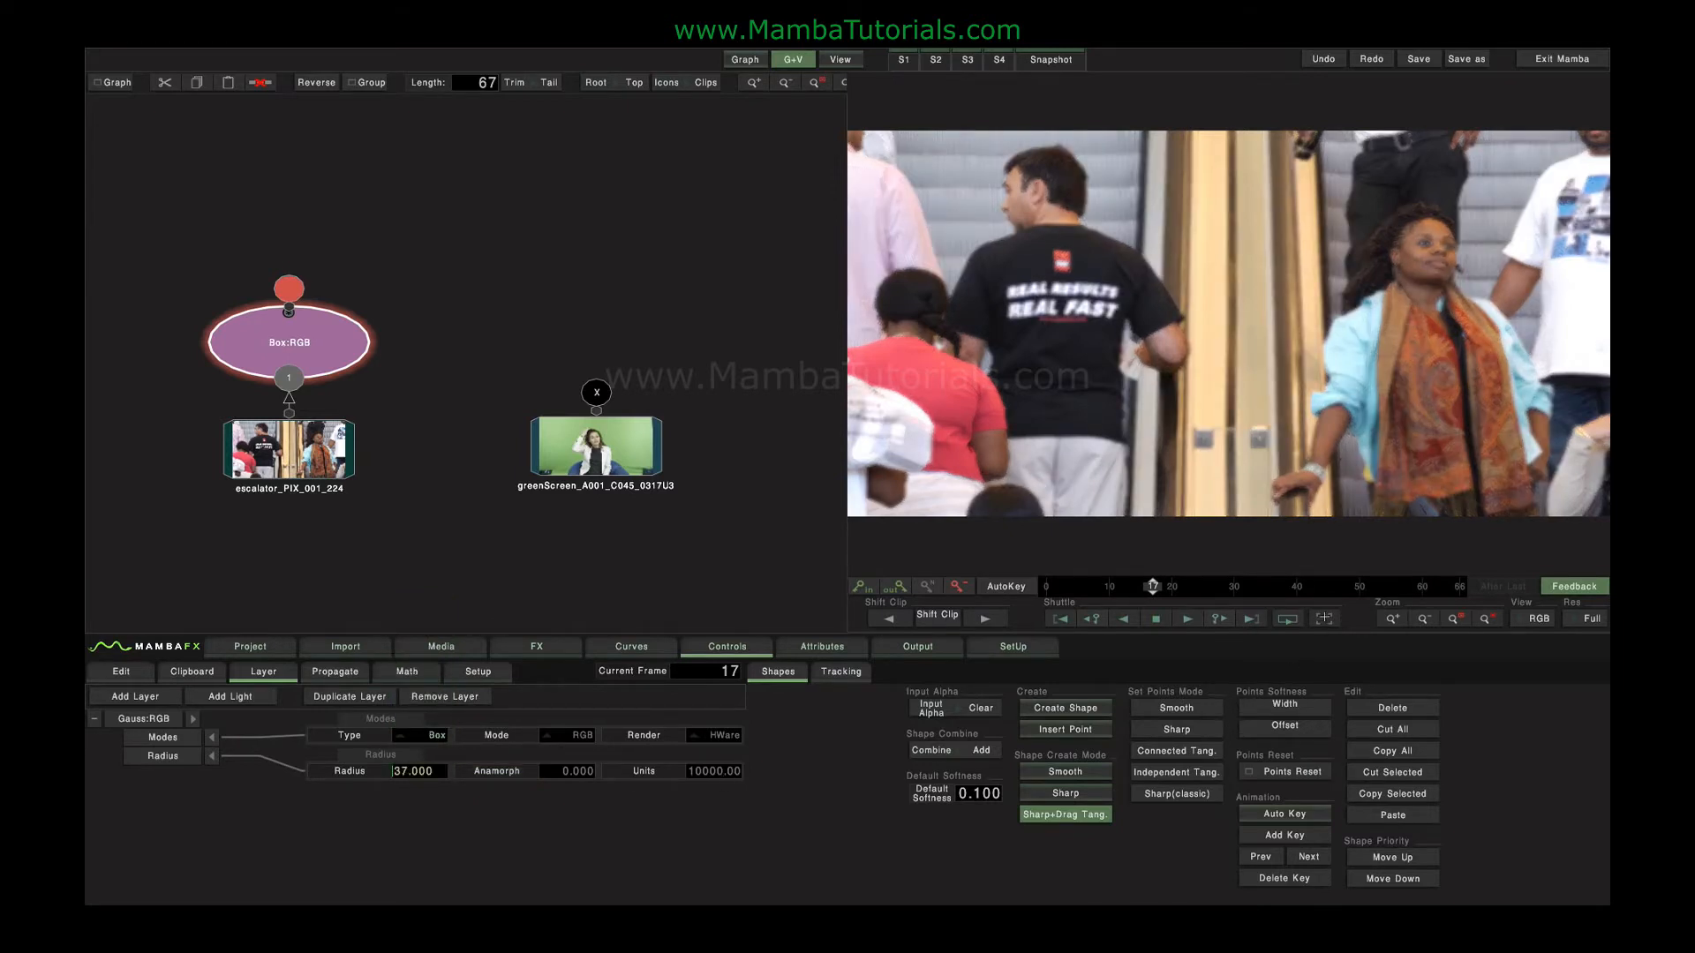
pyautogui.click(1324, 619)
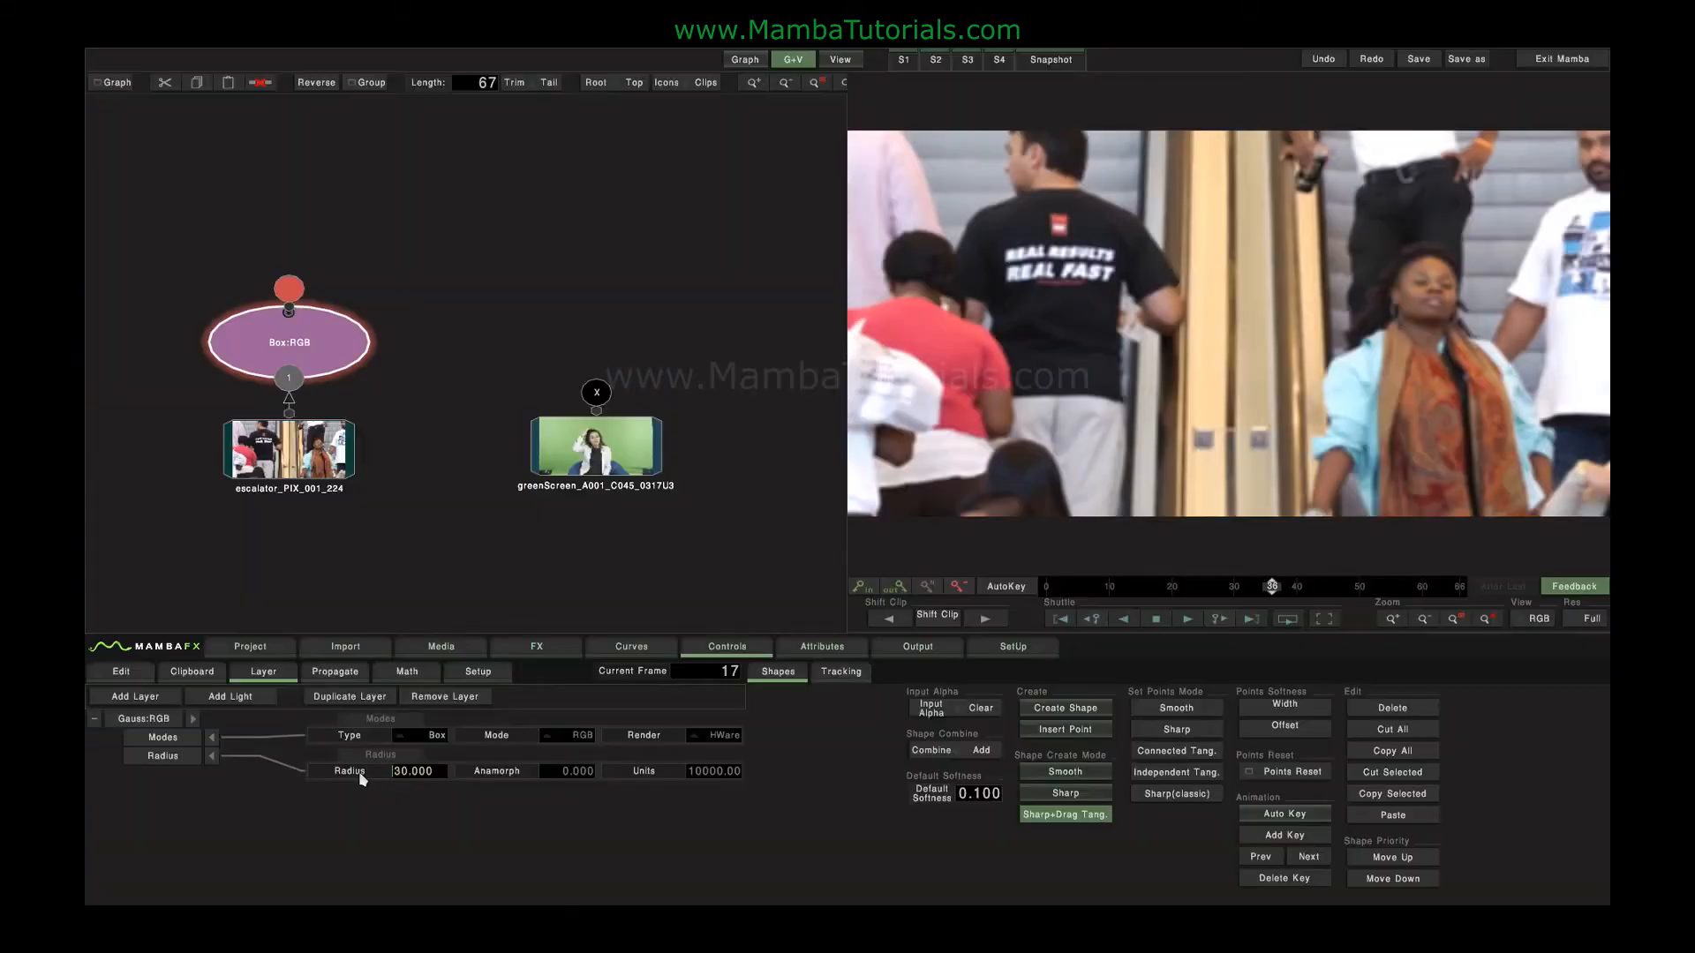
# Raise the blur radius to 218, switch the type to Gauss and play the result.
pyautogui.moveTo(360, 778); pyautogui.dragTo(1330, 771)
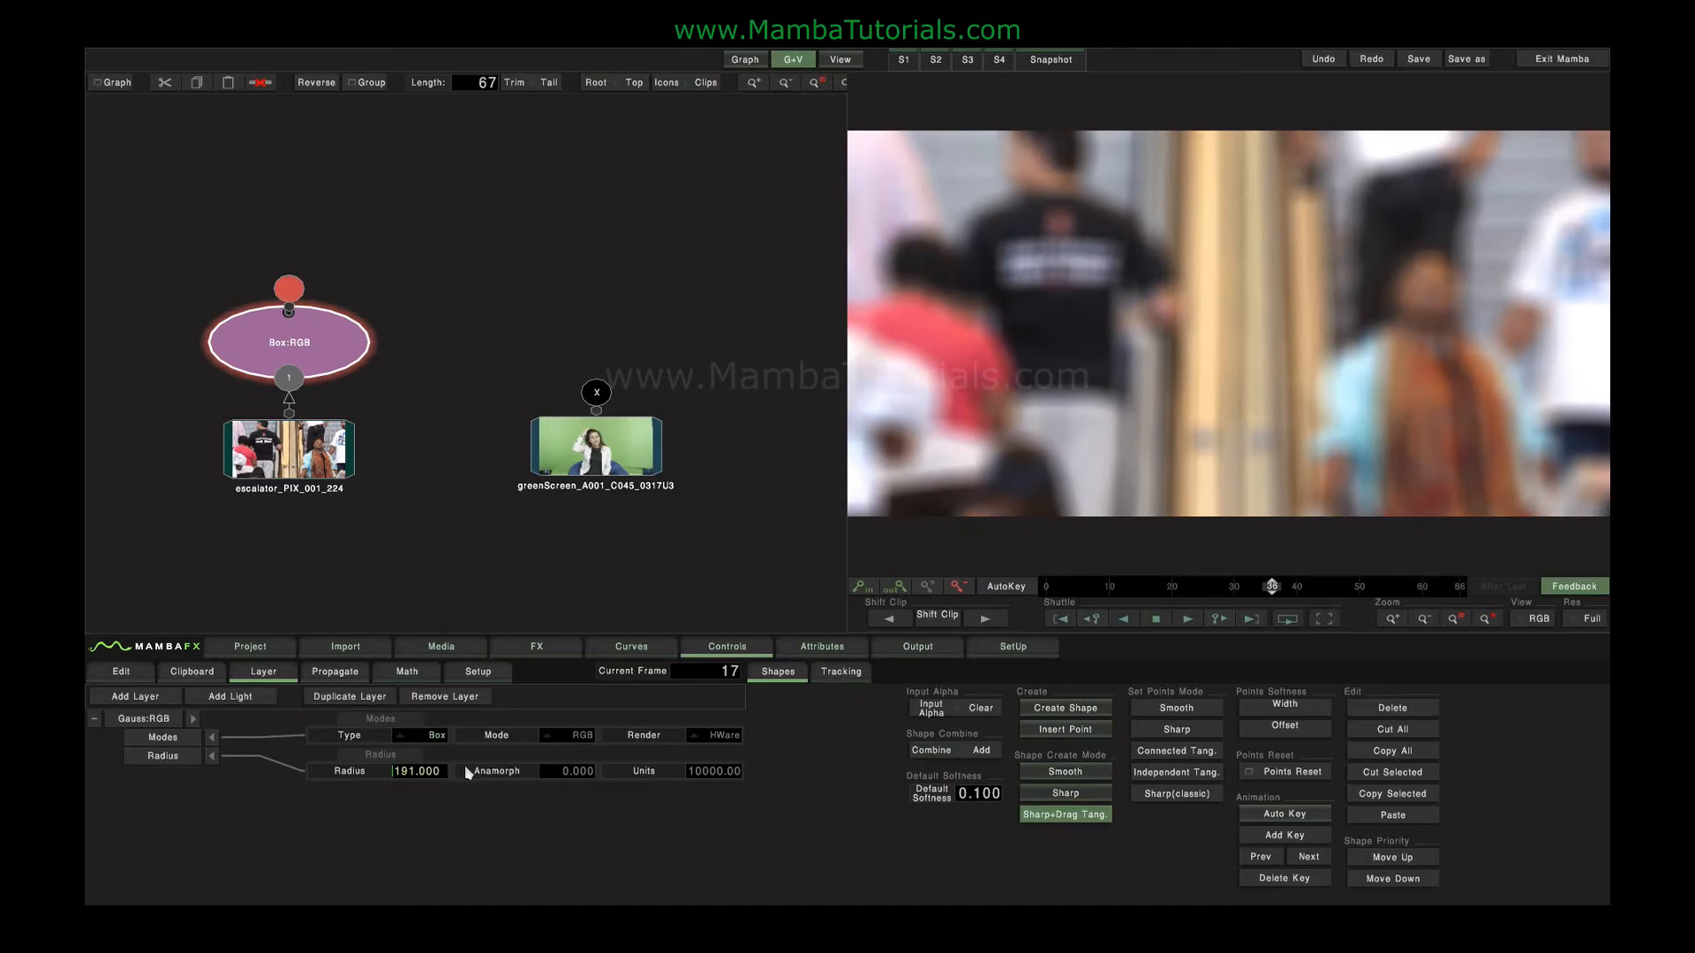
pyautogui.moveTo(397, 771); pyautogui.dragTo(625, 777)
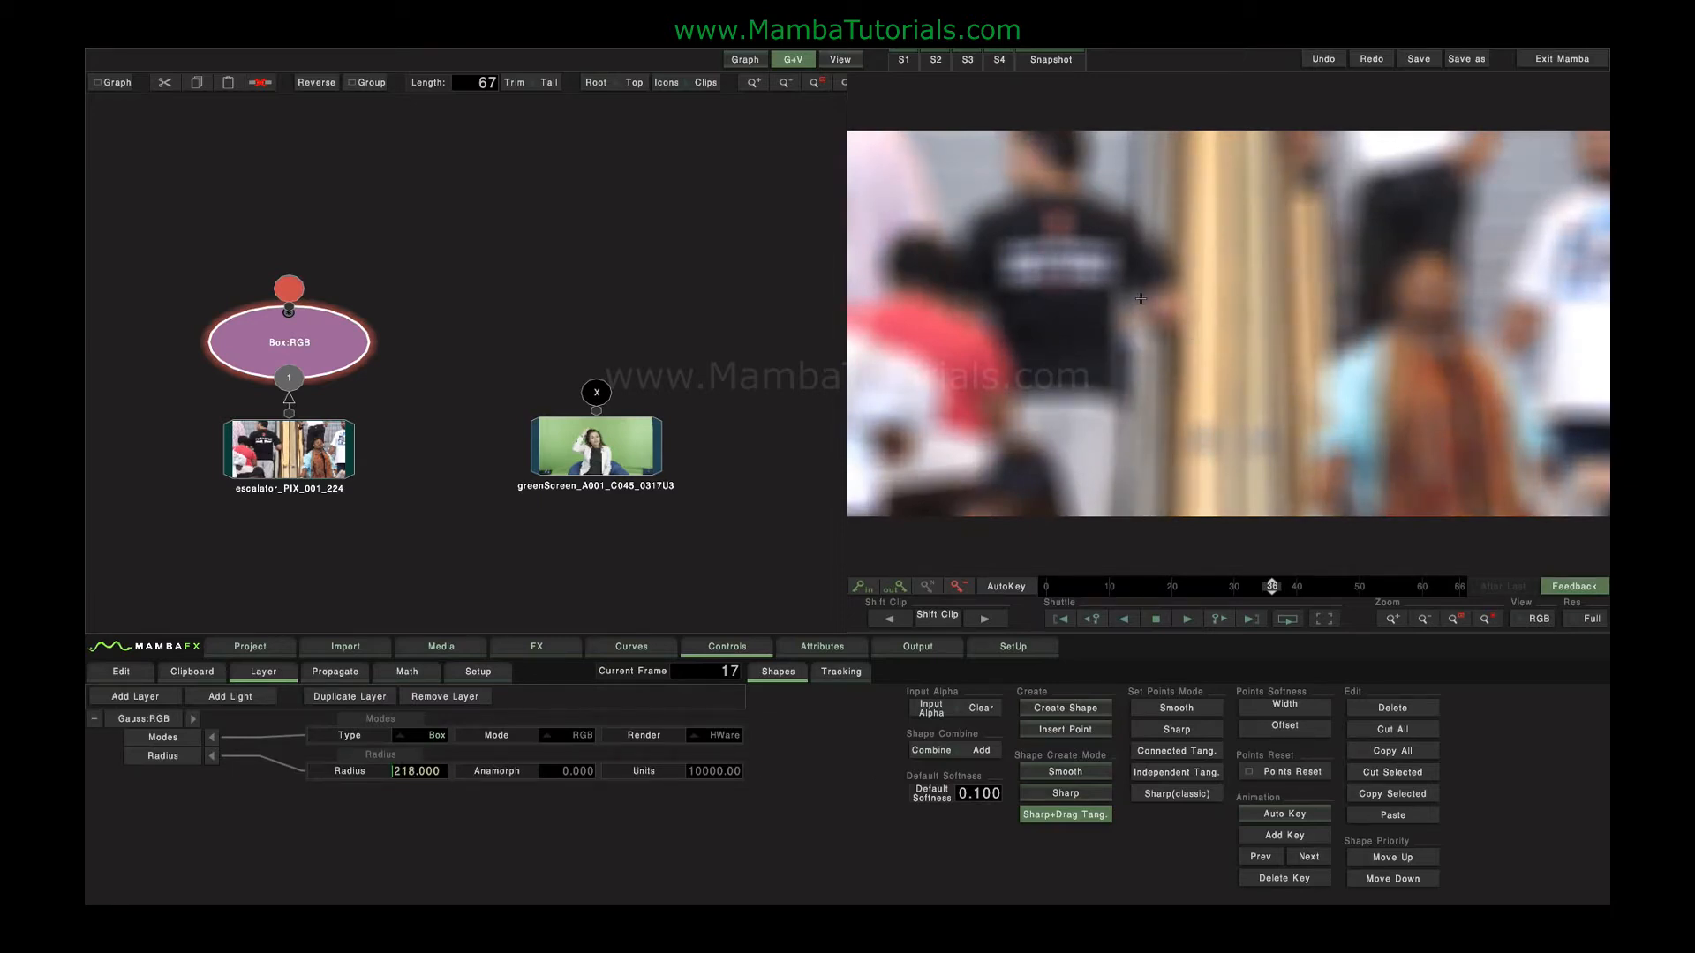
pyautogui.click(424, 735)
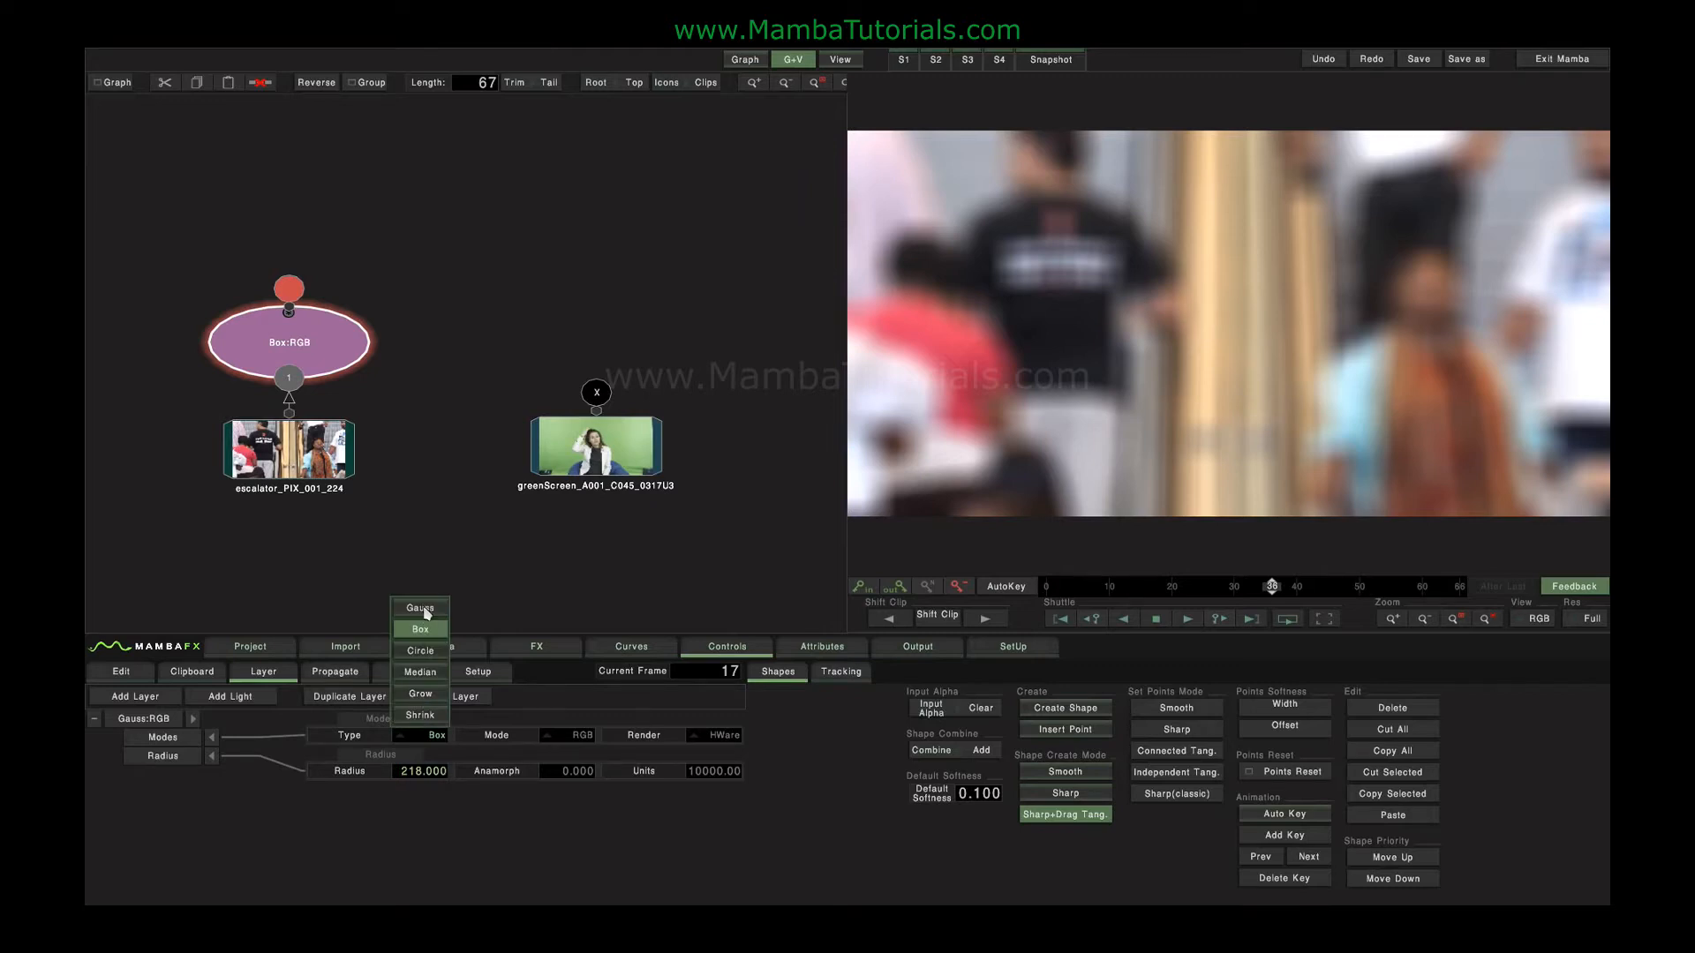
pyautogui.click(420, 608)
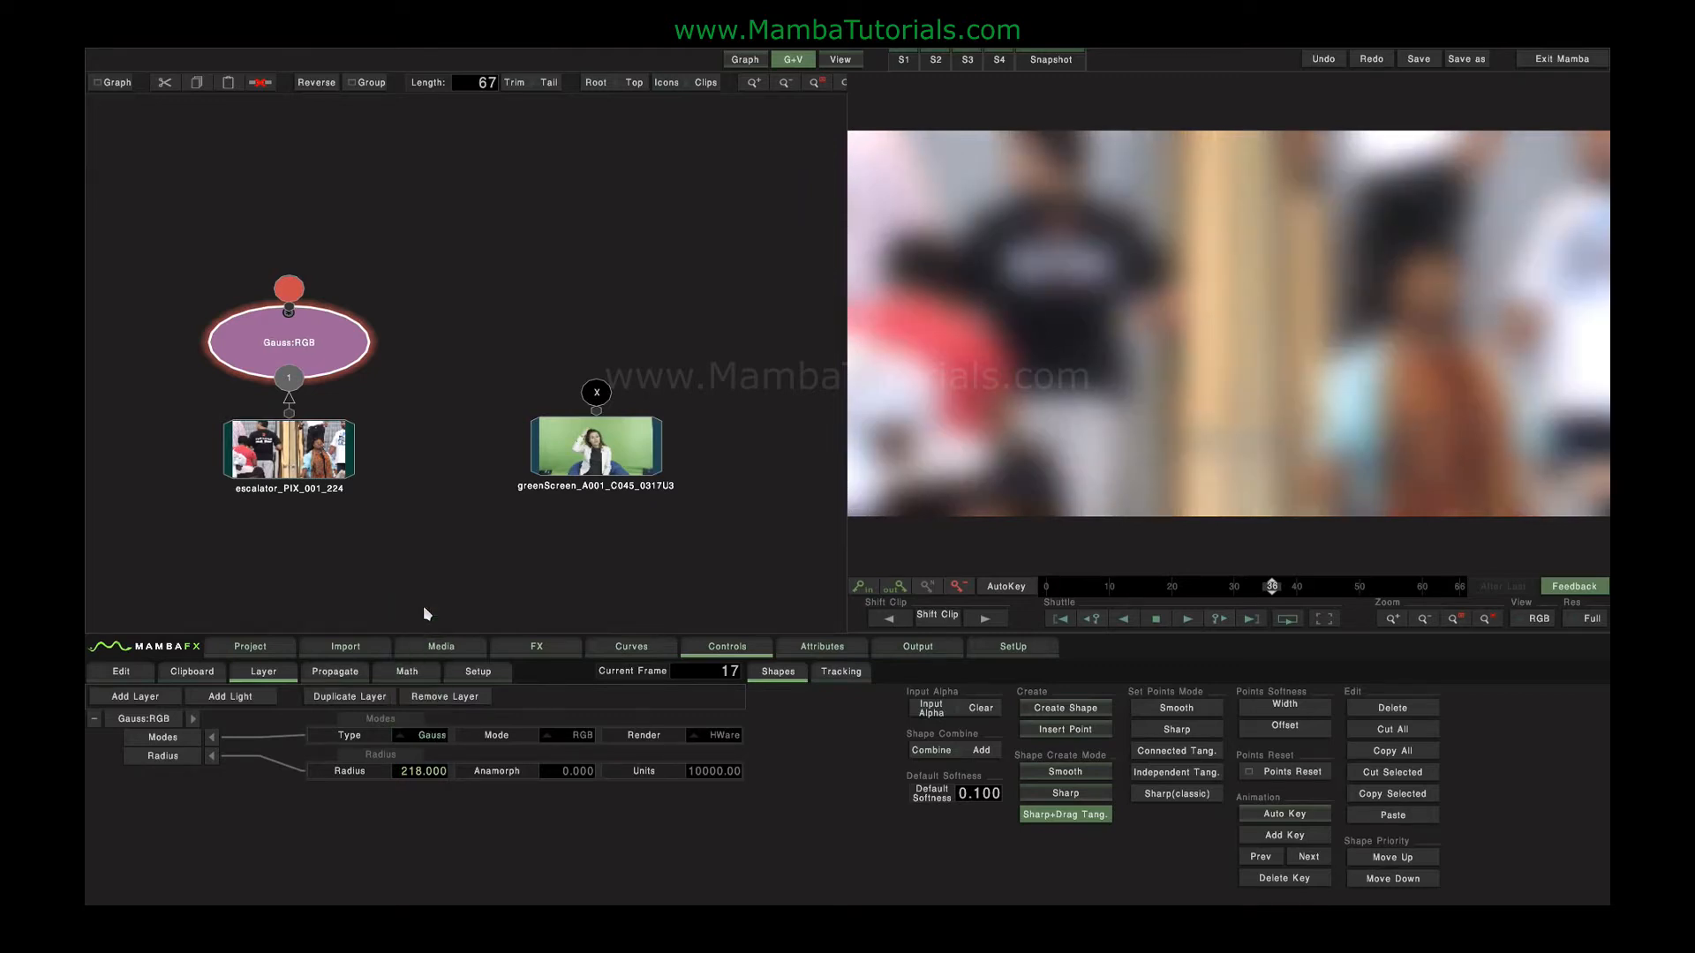
pyautogui.press('space')
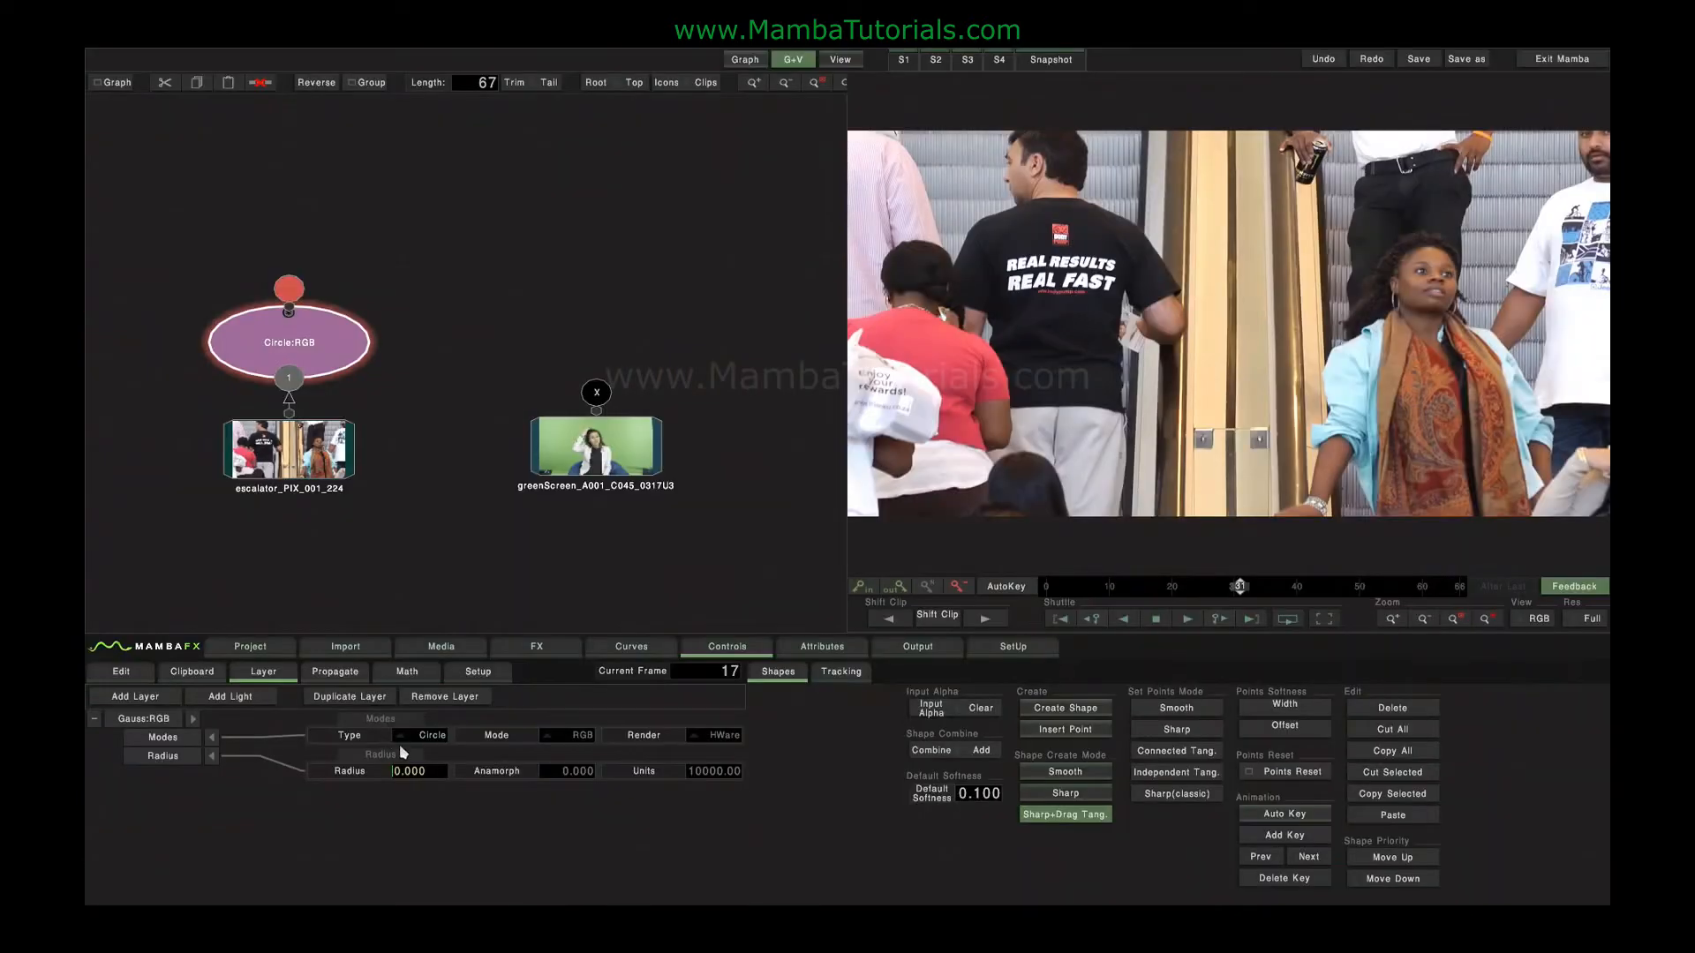
# Reset the blur radius to 0, change the type to Median and raise the radius to about 87.
pyautogui.moveTo(403, 769); pyautogui.dragTo(333, 775)
pyautogui.click(420, 736)
pyautogui.click(421, 672)
pyautogui.moveTo(419, 770); pyautogui.dragTo(1130, 749)
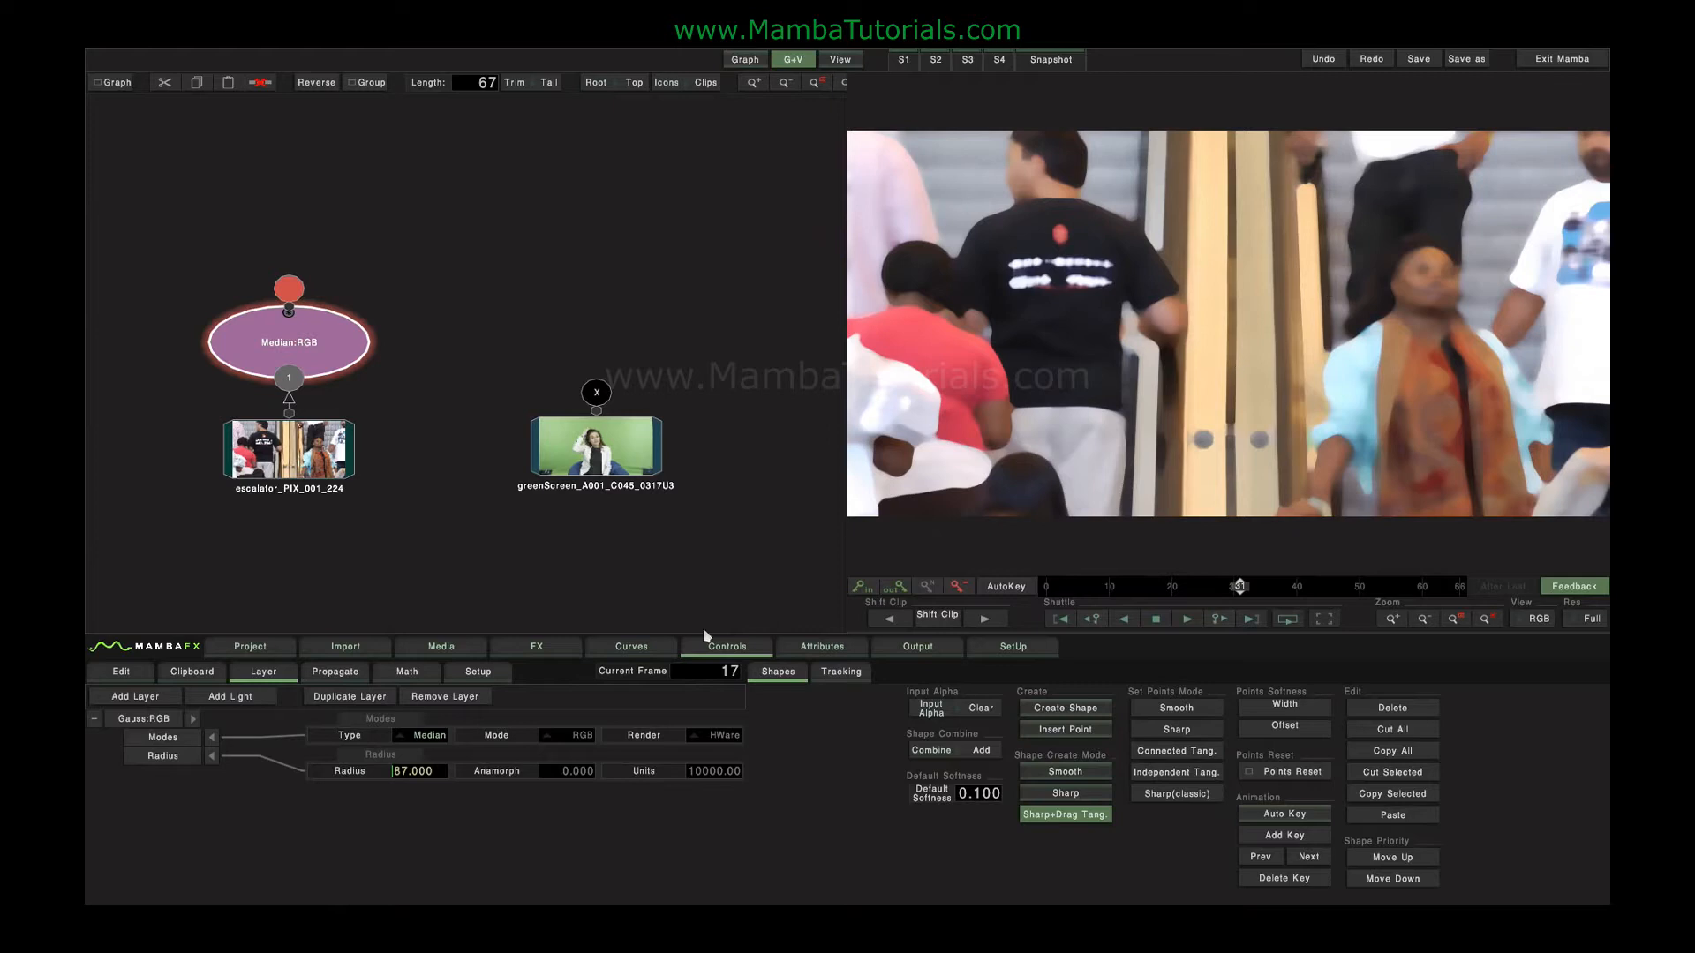
# Reset the radius to 0, change the blur type to Grow and raise the radius to about 74.
pyautogui.moveTo(415, 774); pyautogui.dragTo(369, 778)
pyautogui.click(426, 741)
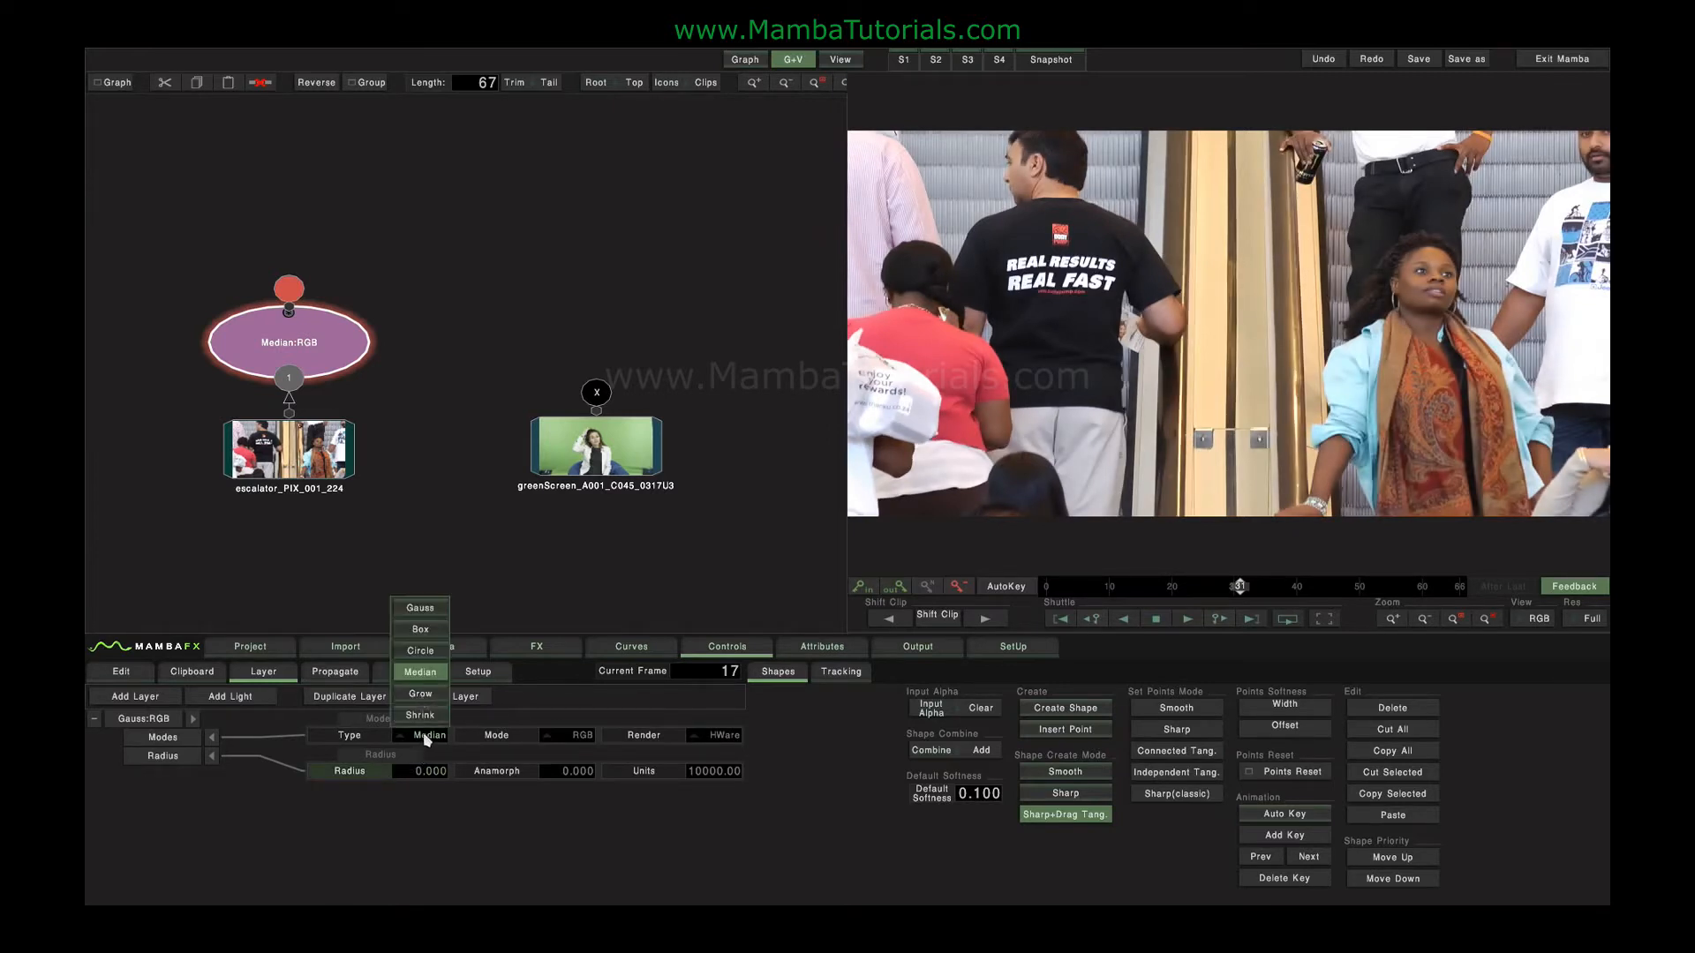
pyautogui.click(423, 702)
pyautogui.moveTo(414, 776); pyautogui.dragTo(480, 769)
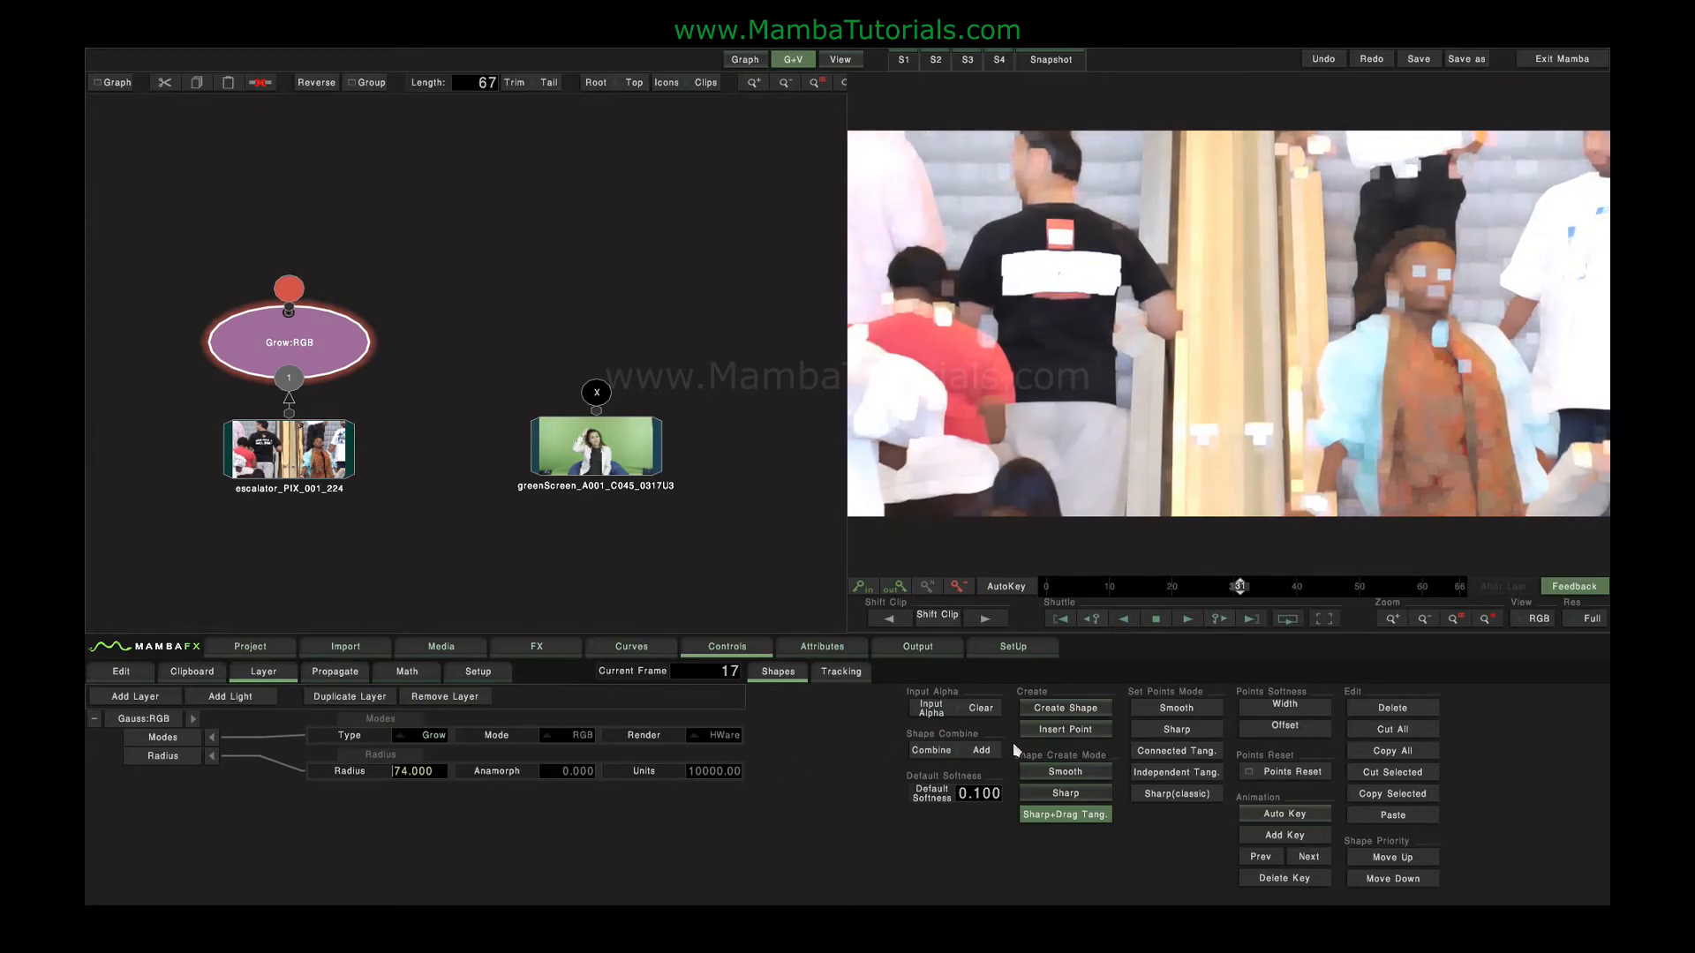
# Return the radius to 0 and change the blur type to Shrink.
pyautogui.moveTo(1013, 744); pyautogui.dragTo(335, 759)
pyautogui.click(414, 735)
pyautogui.click(420, 717)
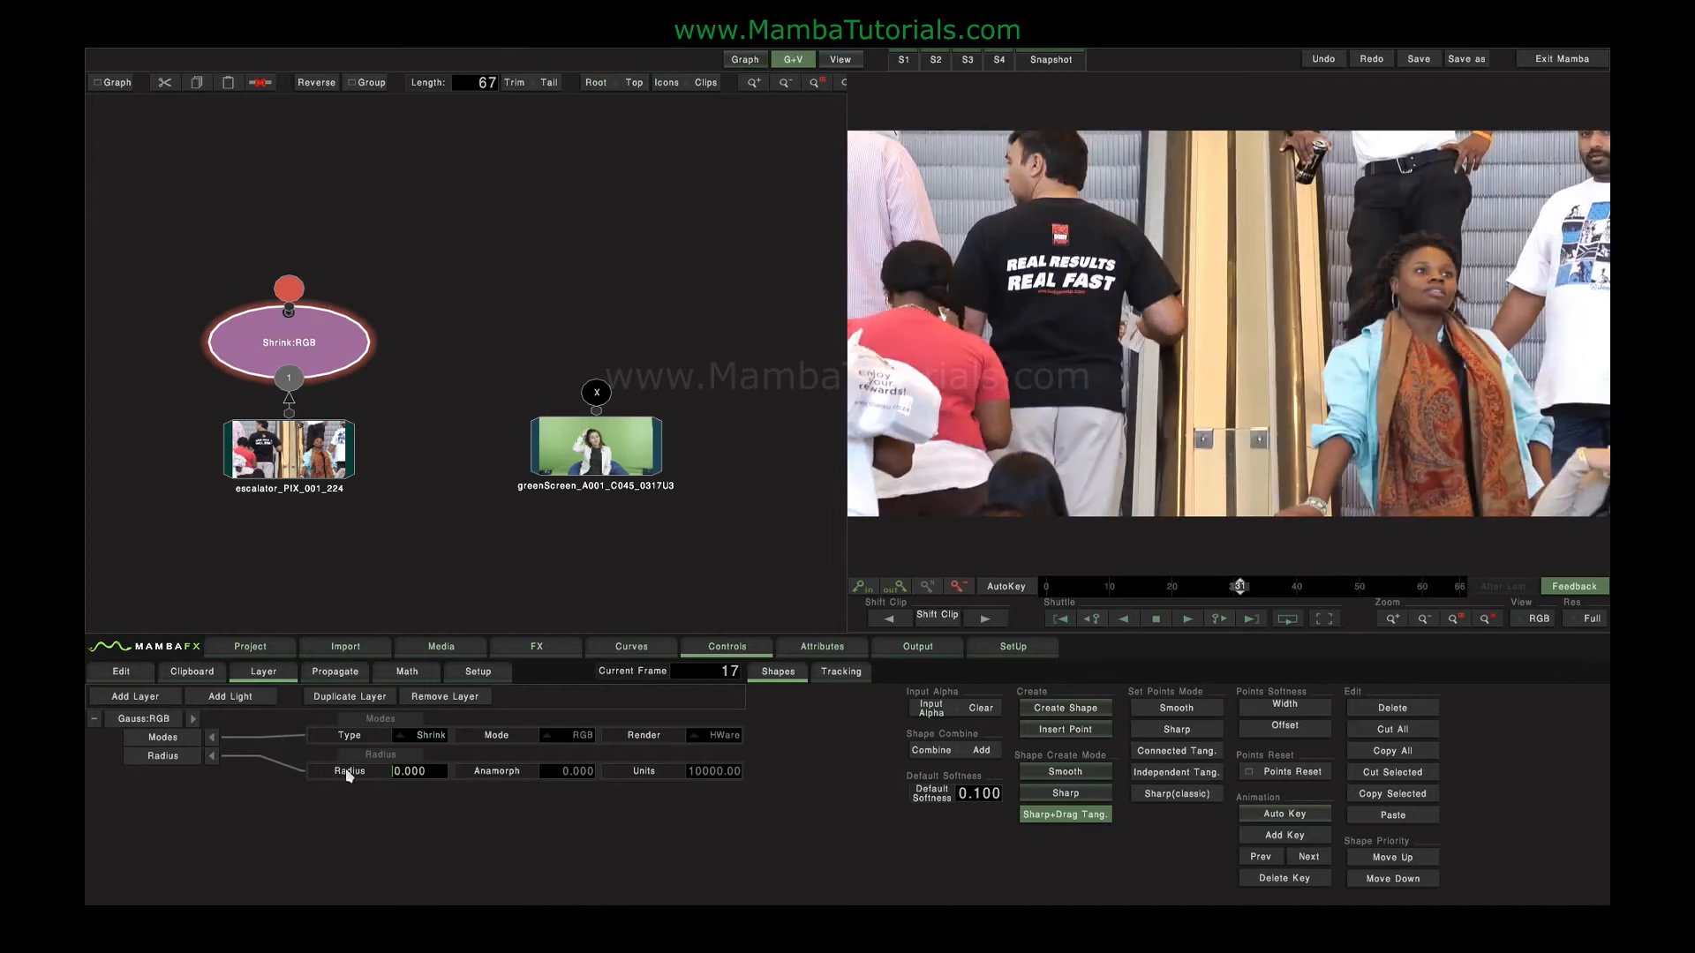
# Set the blur type to Gauss and its mode to Chroma, and try a radius of 40.
pyautogui.click(424, 735)
pyautogui.click(453, 653)
pyautogui.click(574, 740)
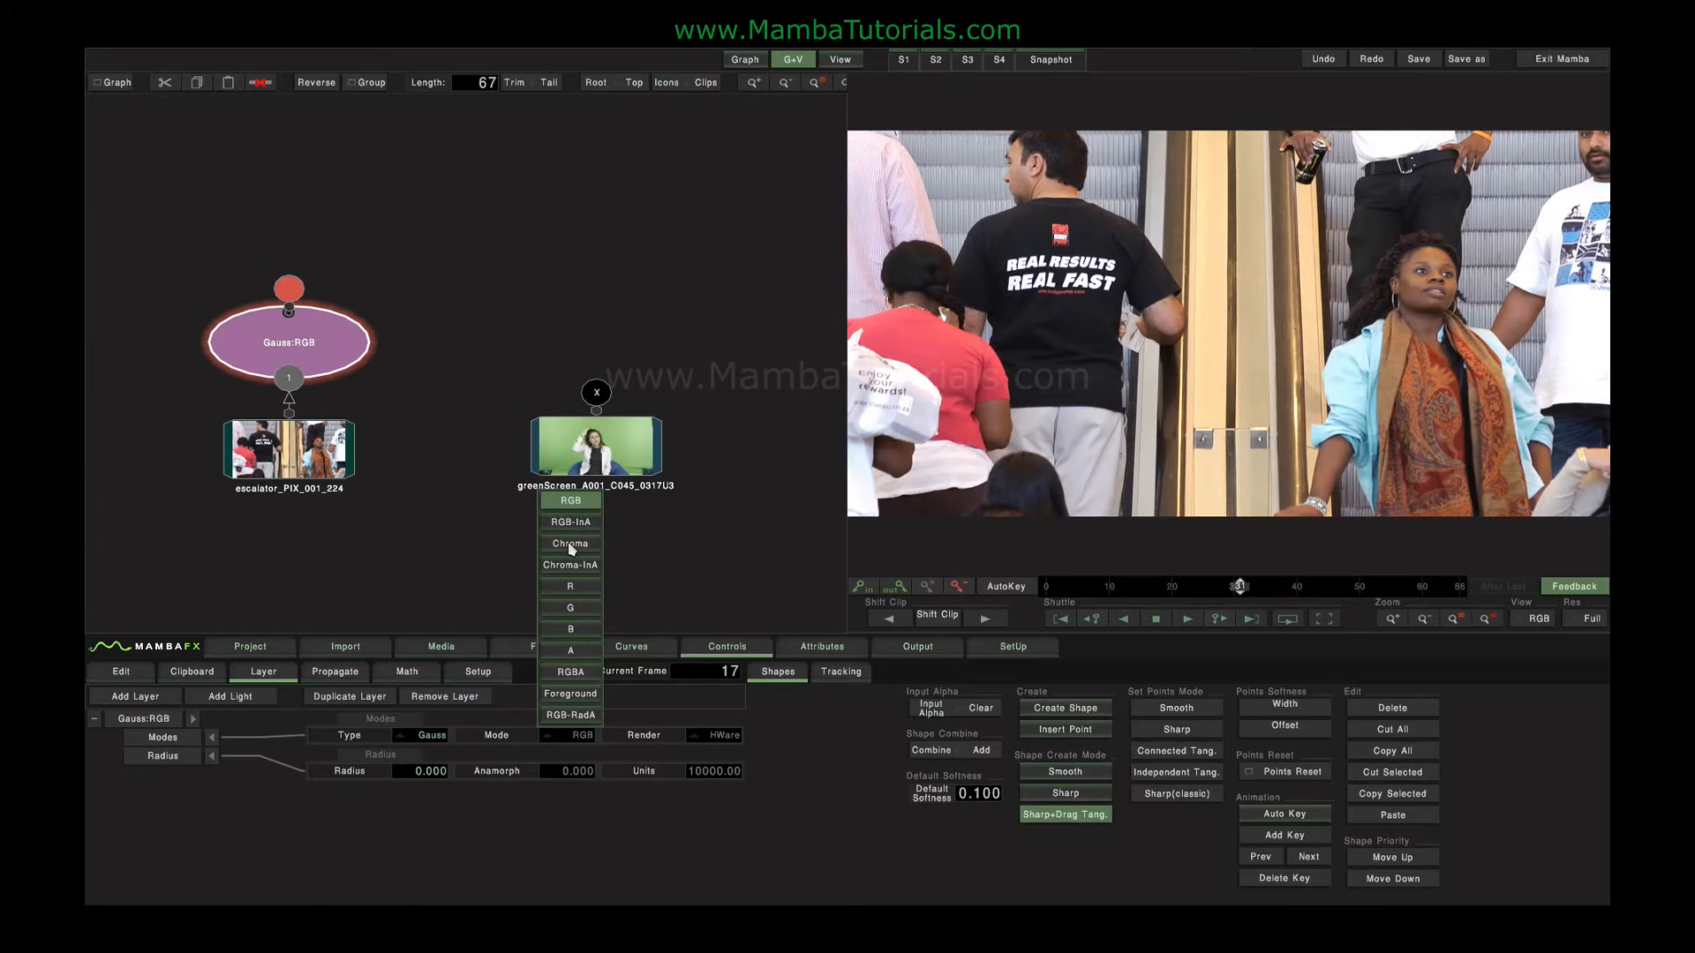
pyautogui.click(570, 544)
pyautogui.click(406, 771)
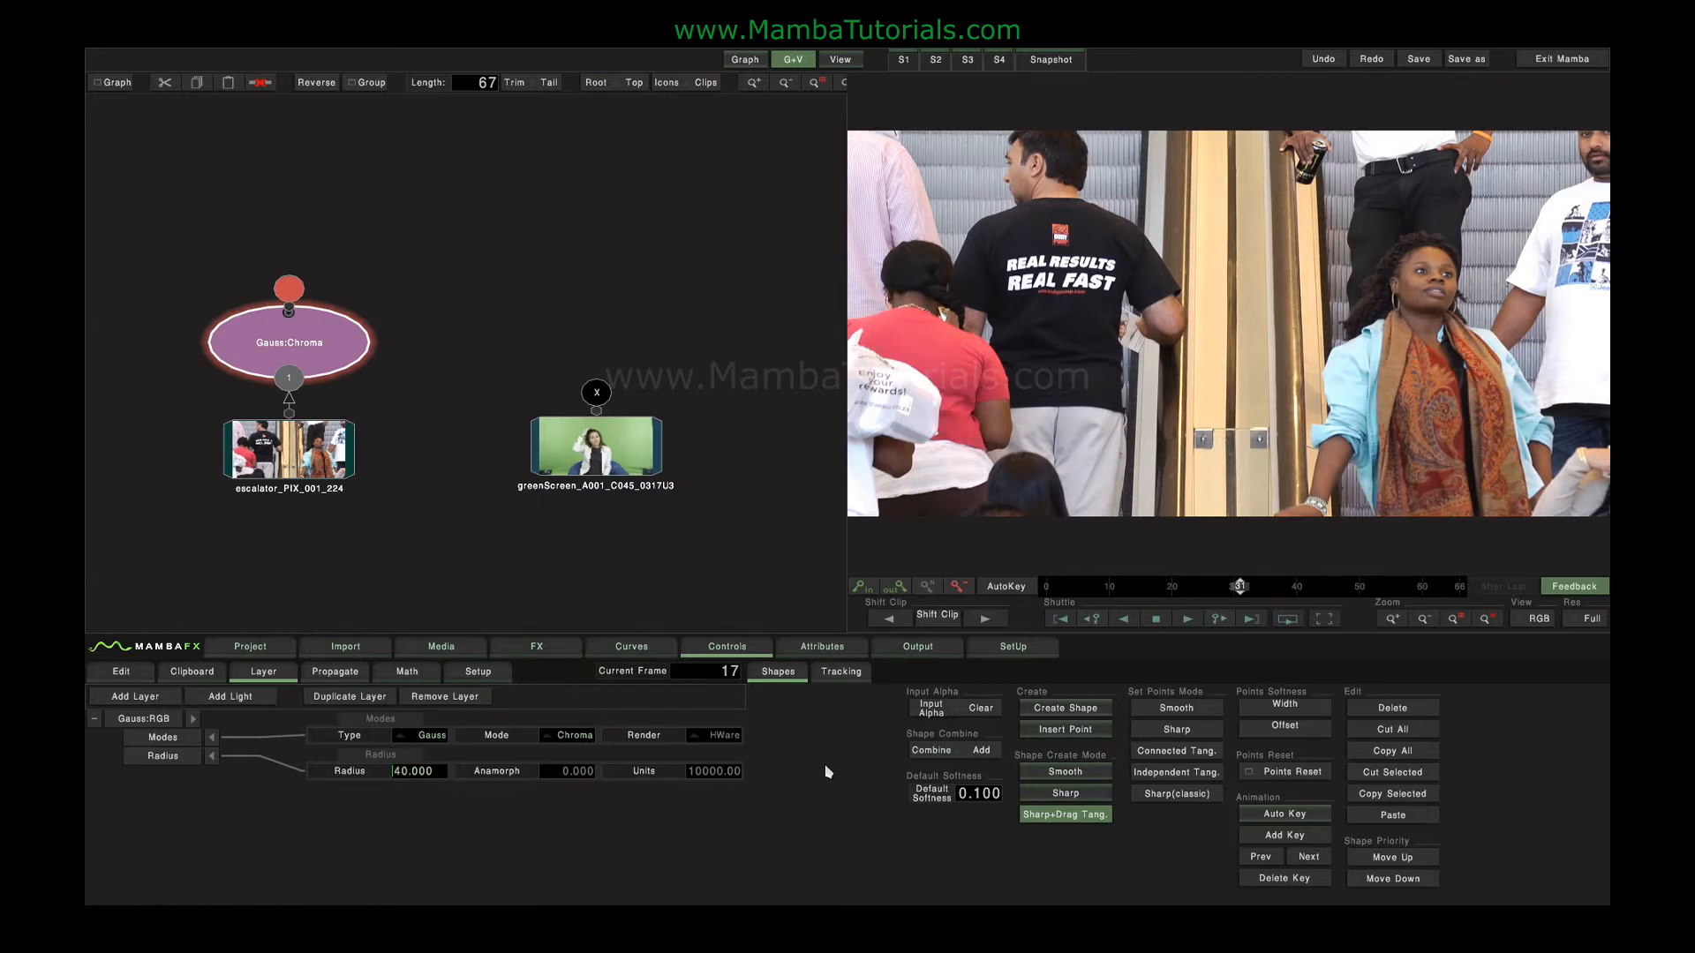
# Switch the blur mode to the G channel, try a radius of 45 and reset the radius to 0.
pyautogui.click(570, 735)
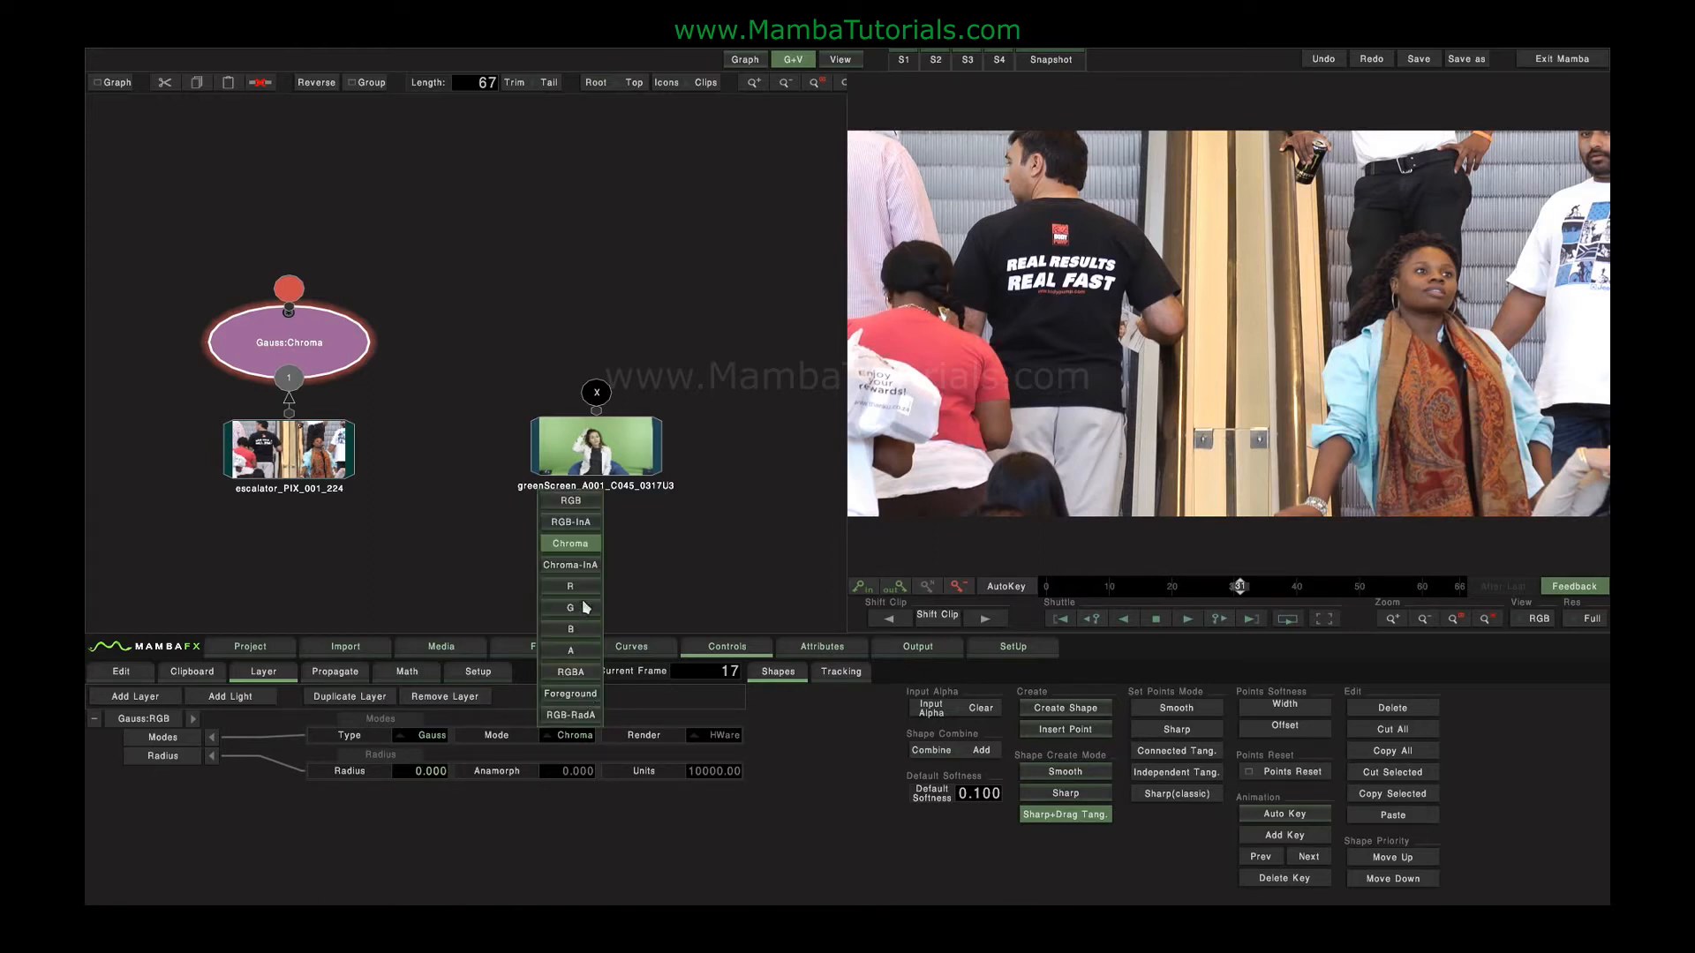
pyautogui.click(569, 607)
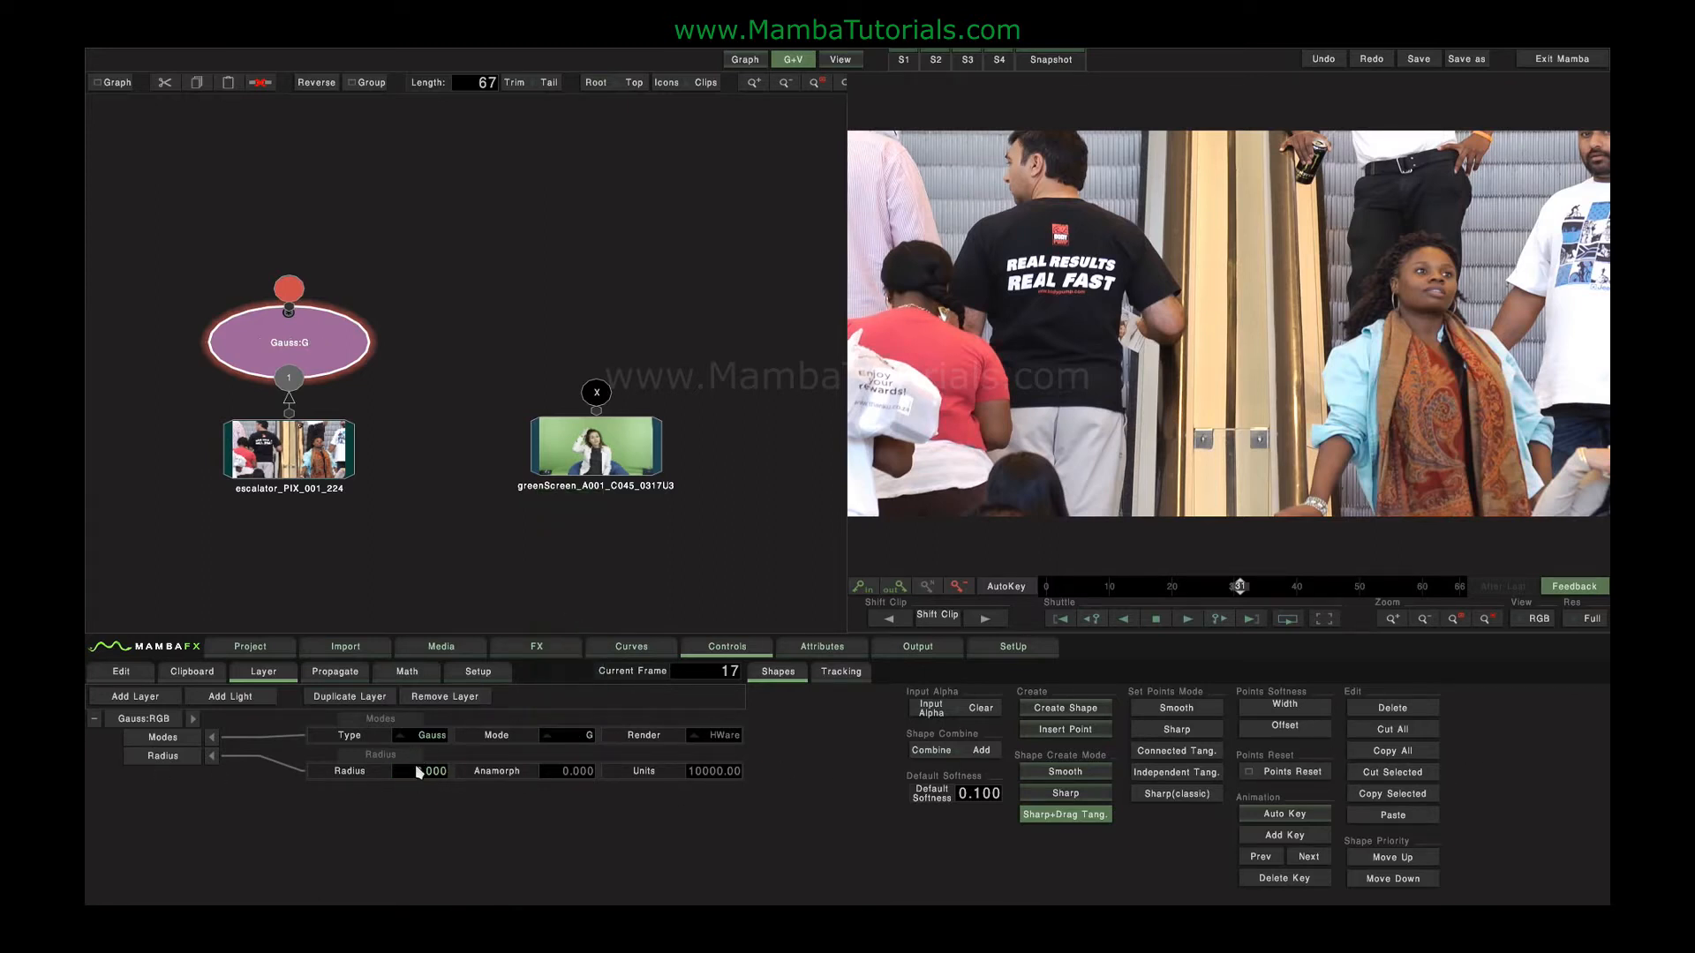
pyautogui.write('45')
pyautogui.press('Return')
pyautogui.moveTo(850, 792); pyautogui.dragTo(205, 803)
pyautogui.click(570, 745)
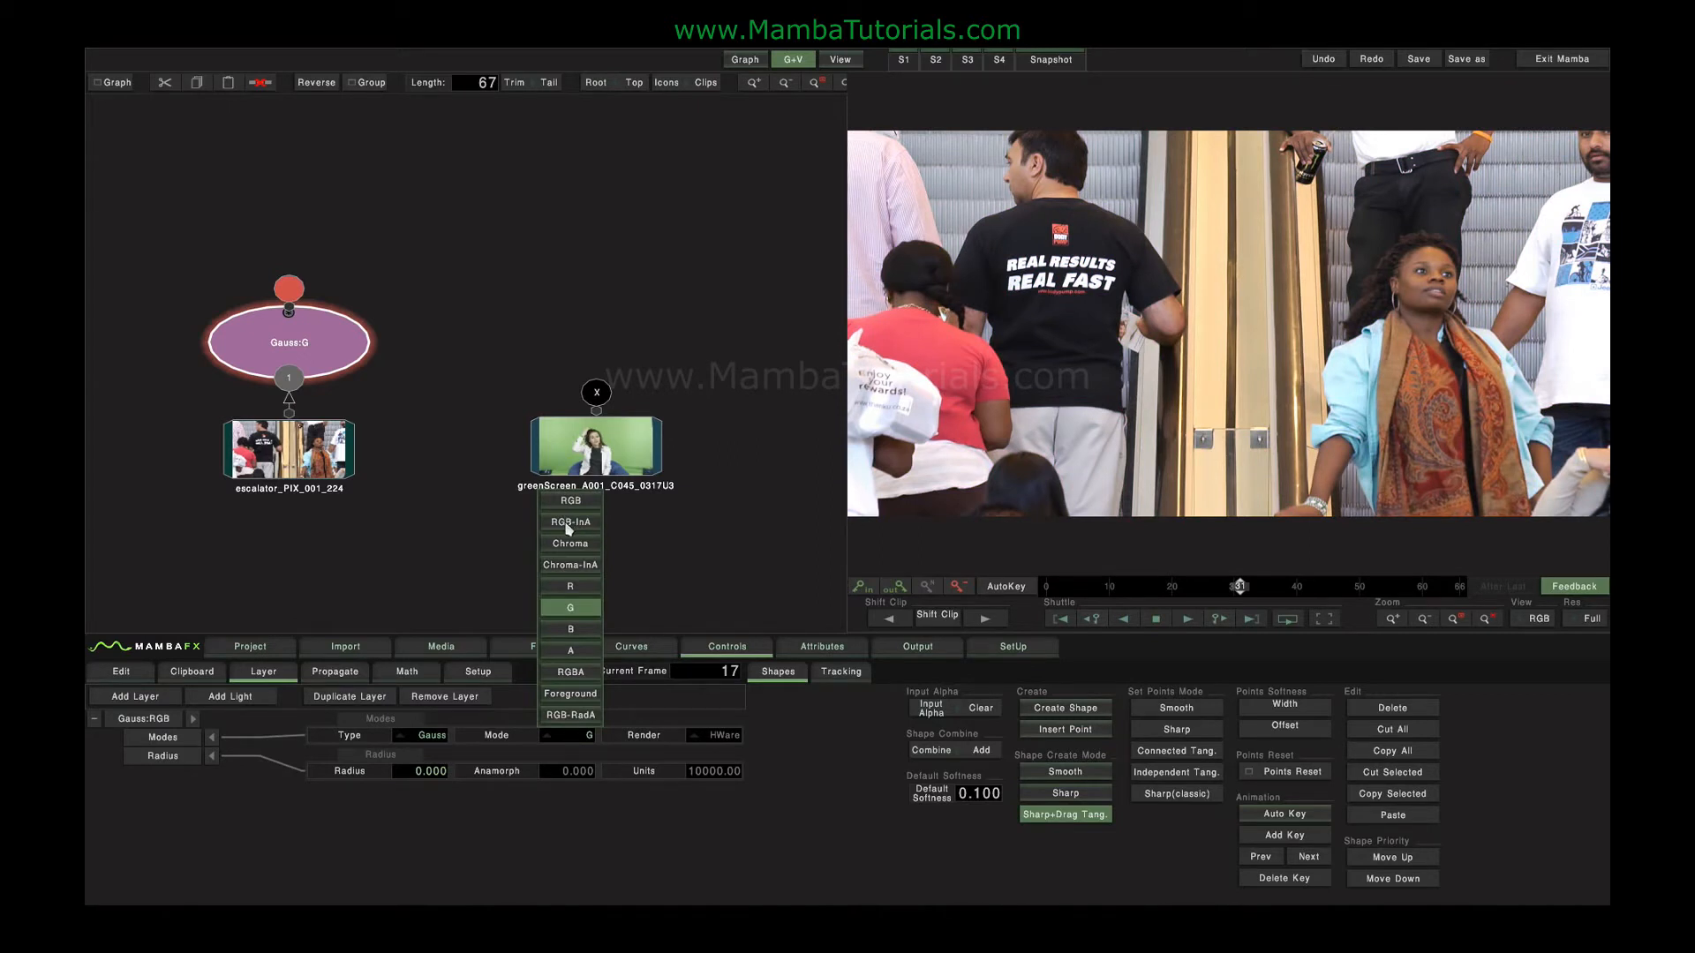
pyautogui.click(562, 731)
# Move the blur node up and insert a circle wipe between the escalator clip and the blur.
pyautogui.moveTo(289, 342); pyautogui.dragTo(288, 218)
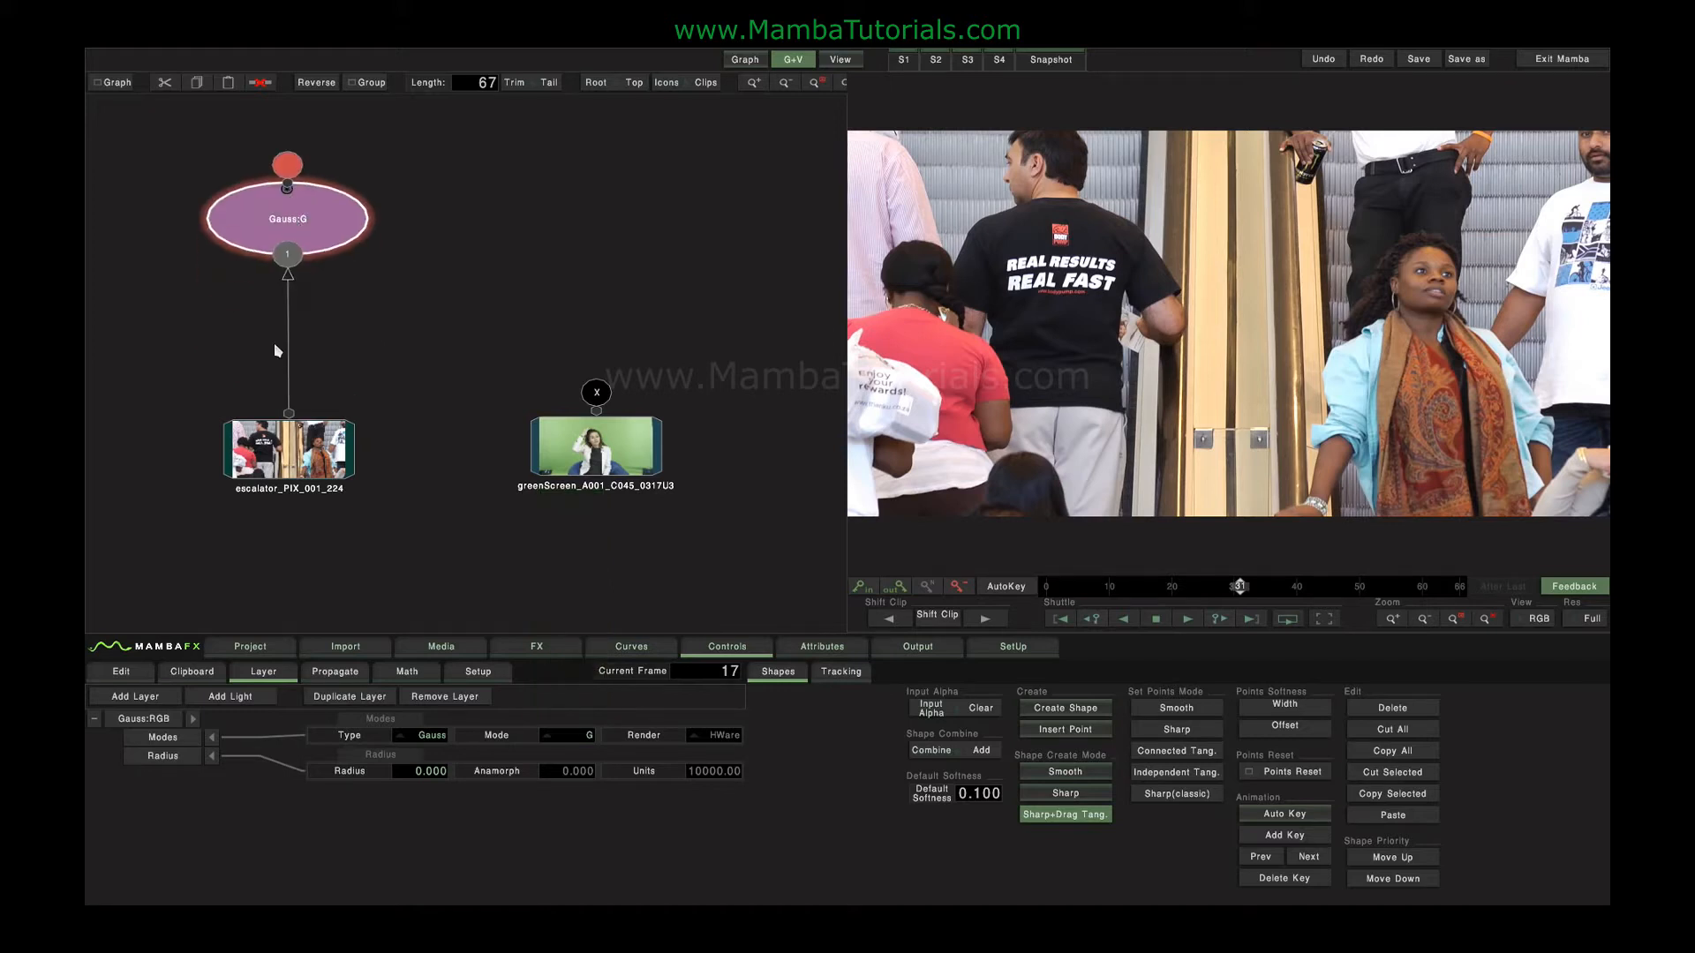
pyautogui.click(289, 448)
pyautogui.click(537, 646)
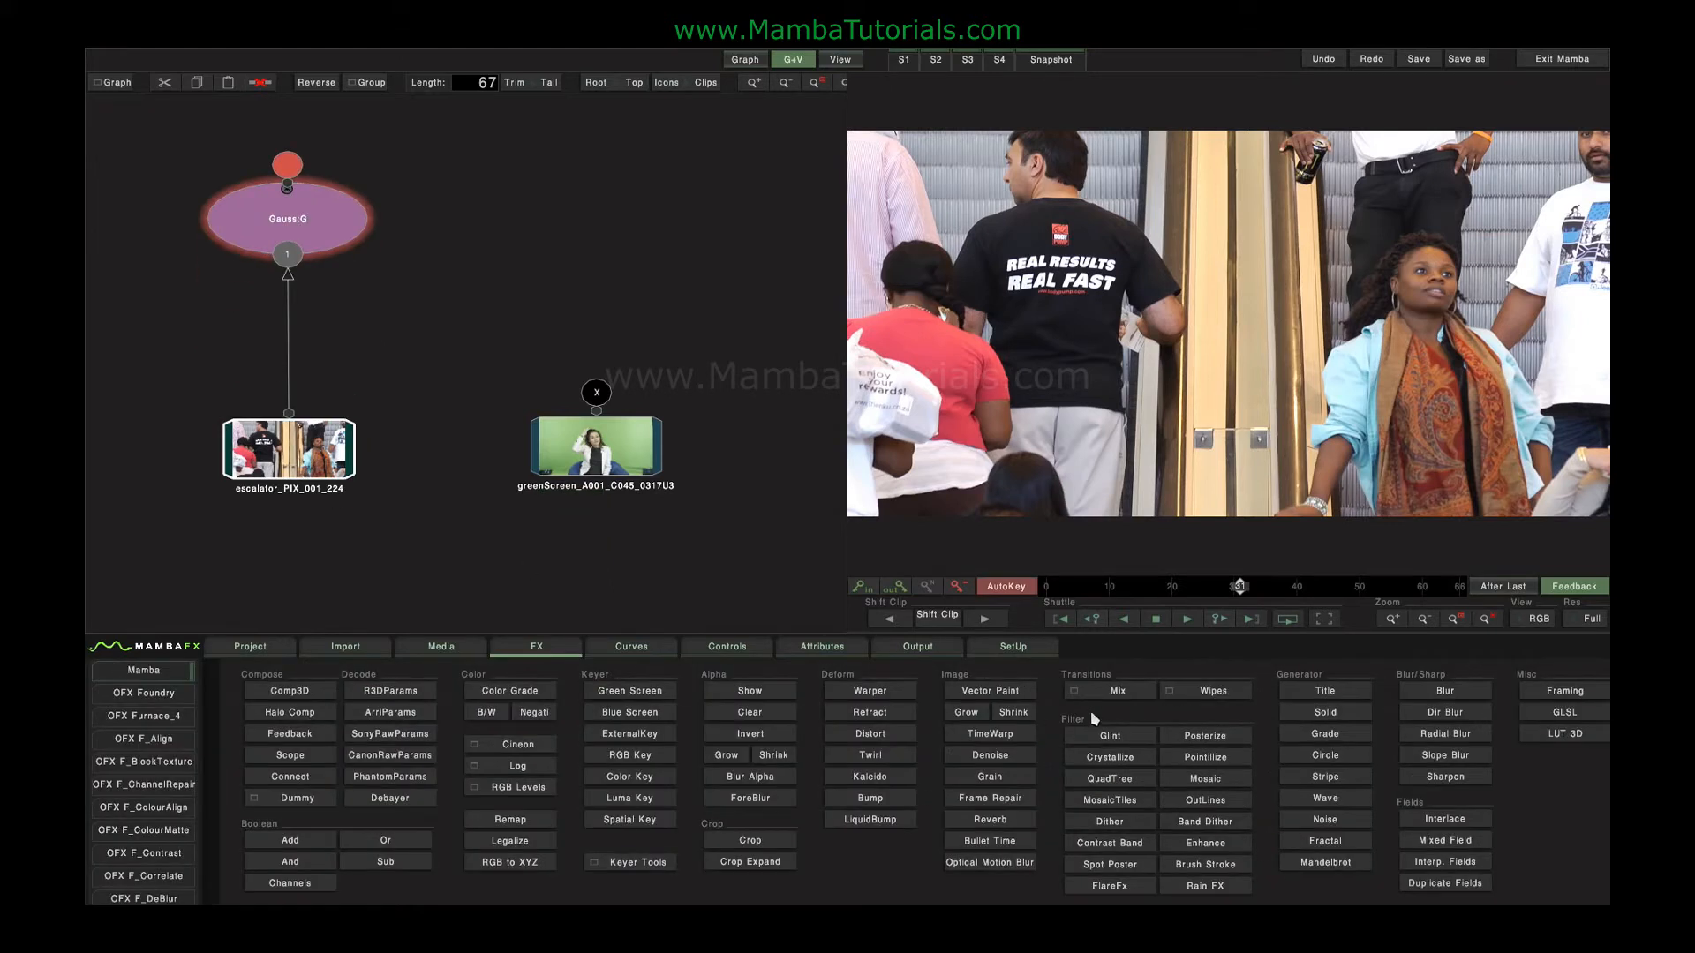
pyautogui.click(1197, 696)
pyautogui.click(1239, 664)
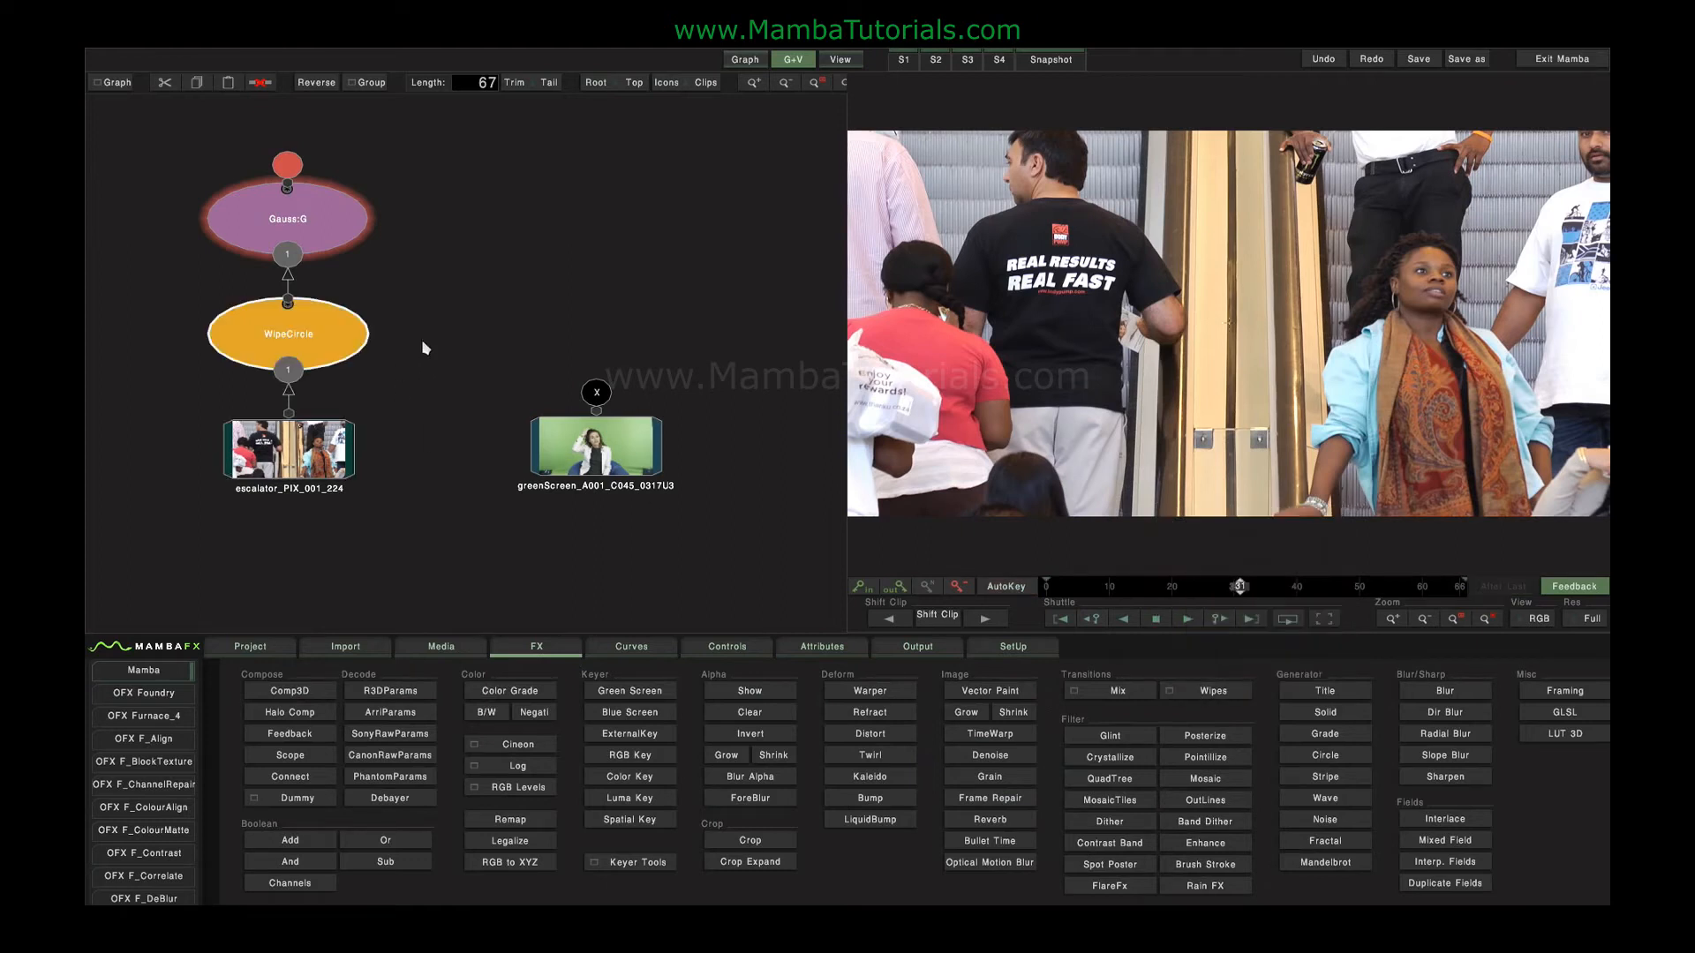
# View the circle wipe's alpha and set its radius to 38 and softness to 18.
pyautogui.click(336, 334)
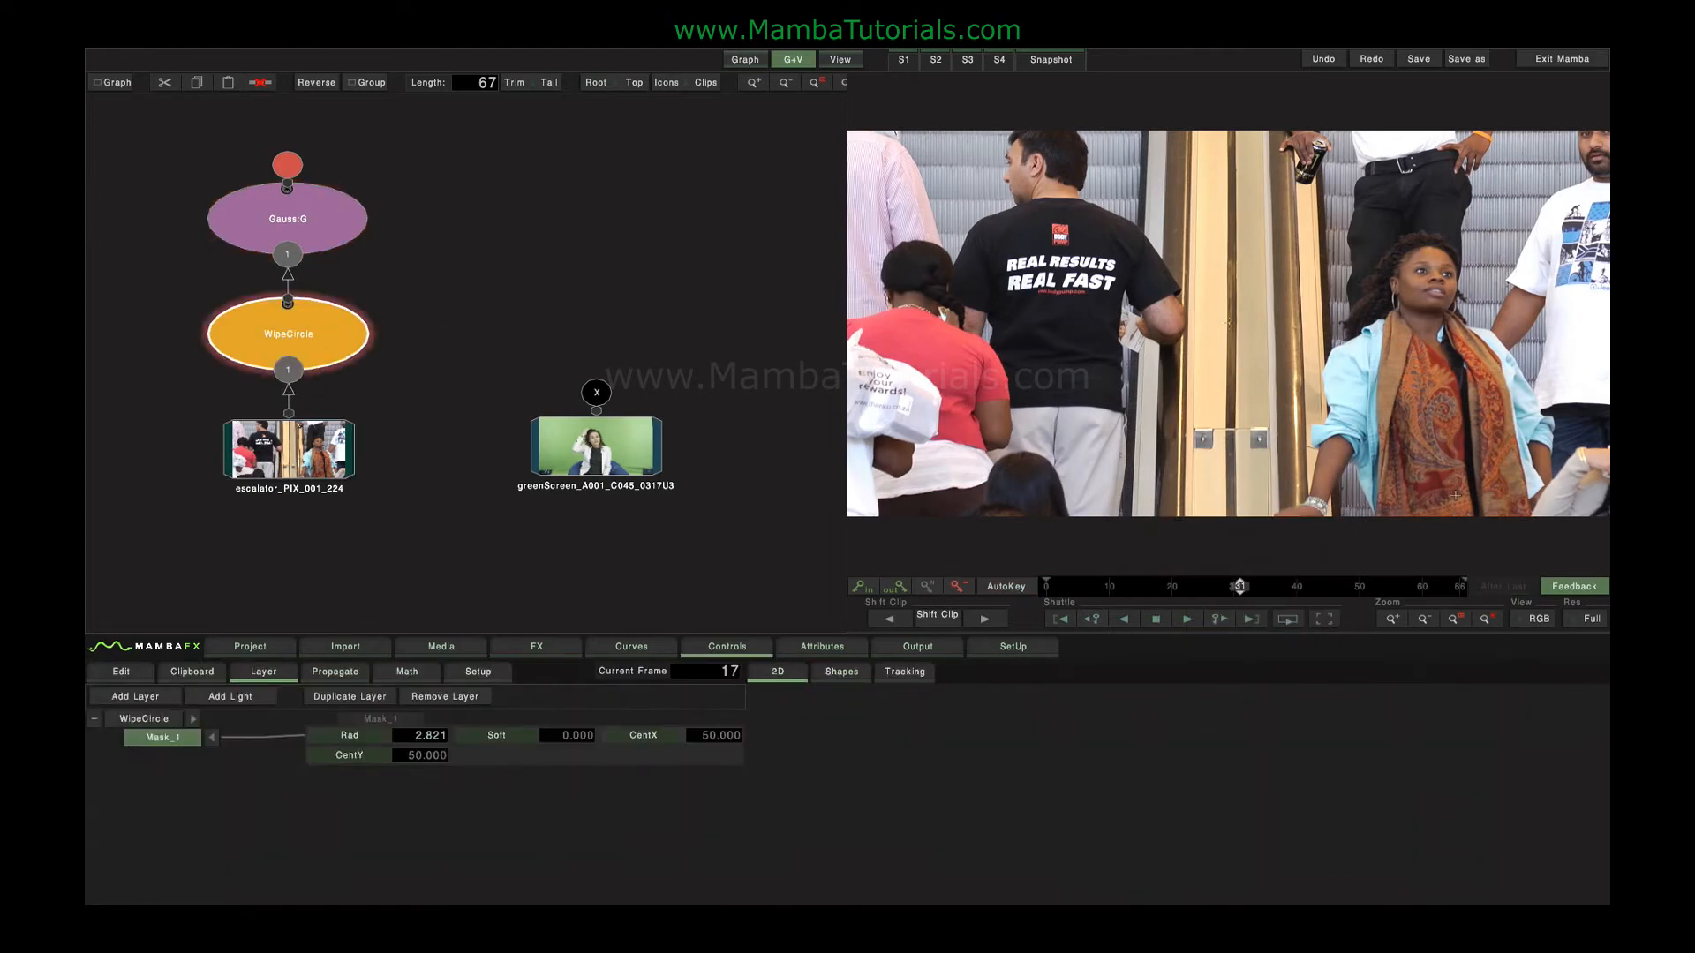
pyautogui.click(1539, 618)
pyautogui.click(1535, 583)
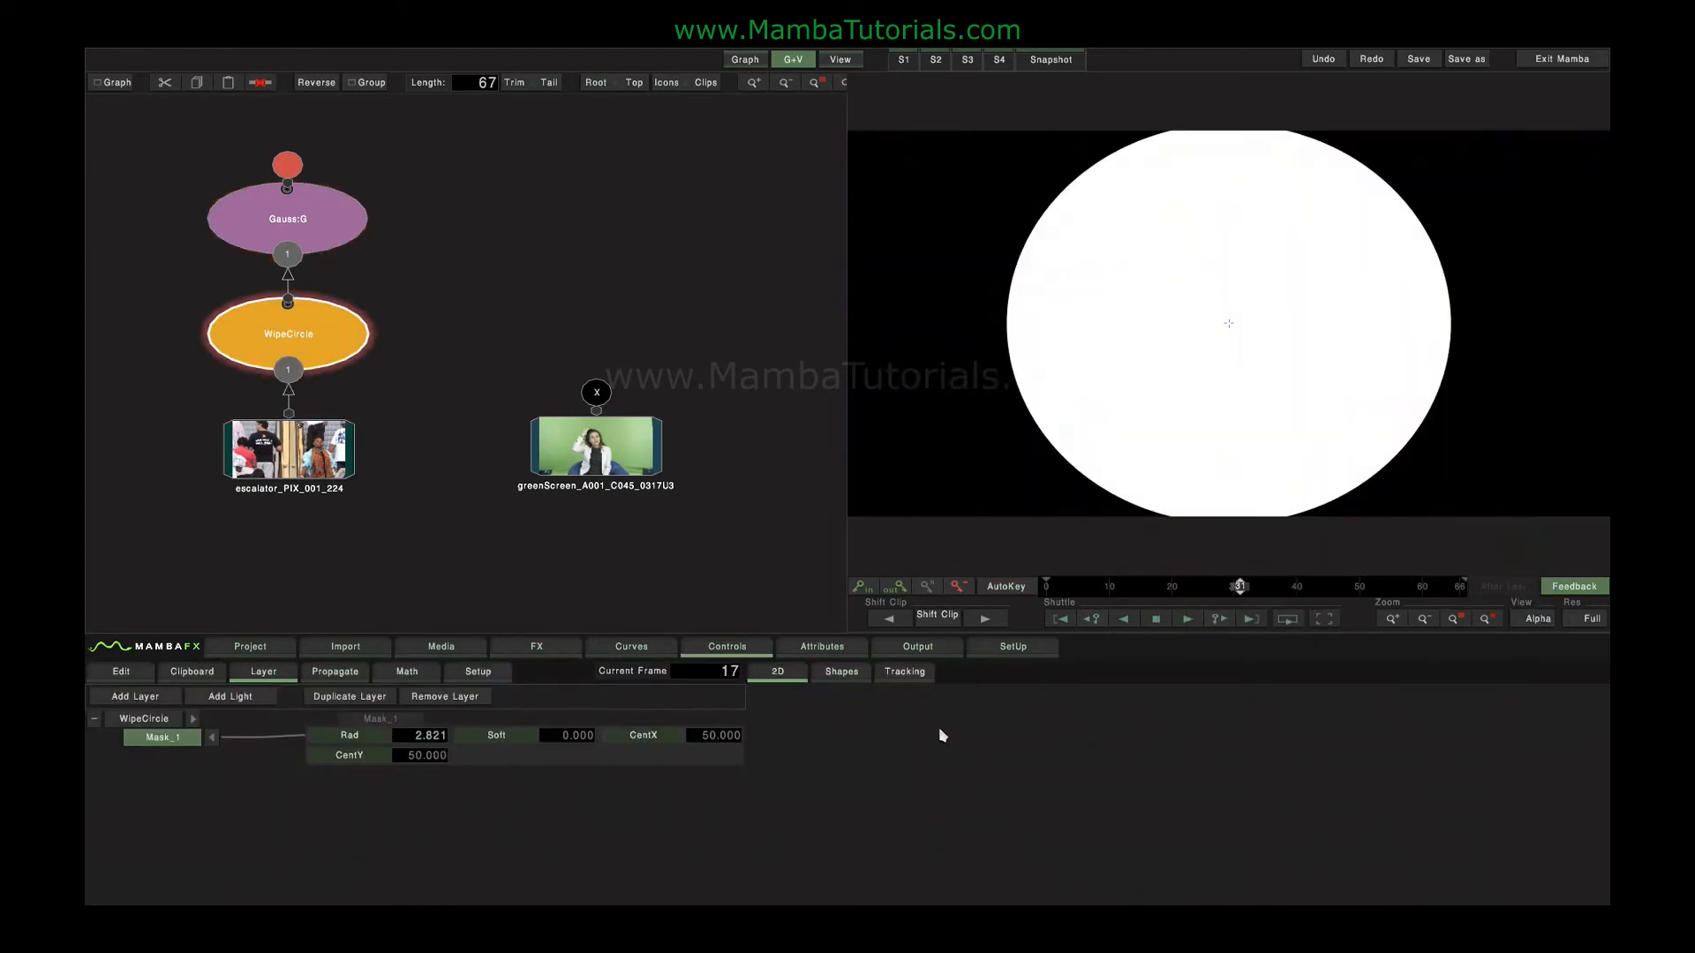
pyautogui.doubleClick(359, 739)
pyautogui.moveTo(558, 734); pyautogui.dragTo(703, 738)
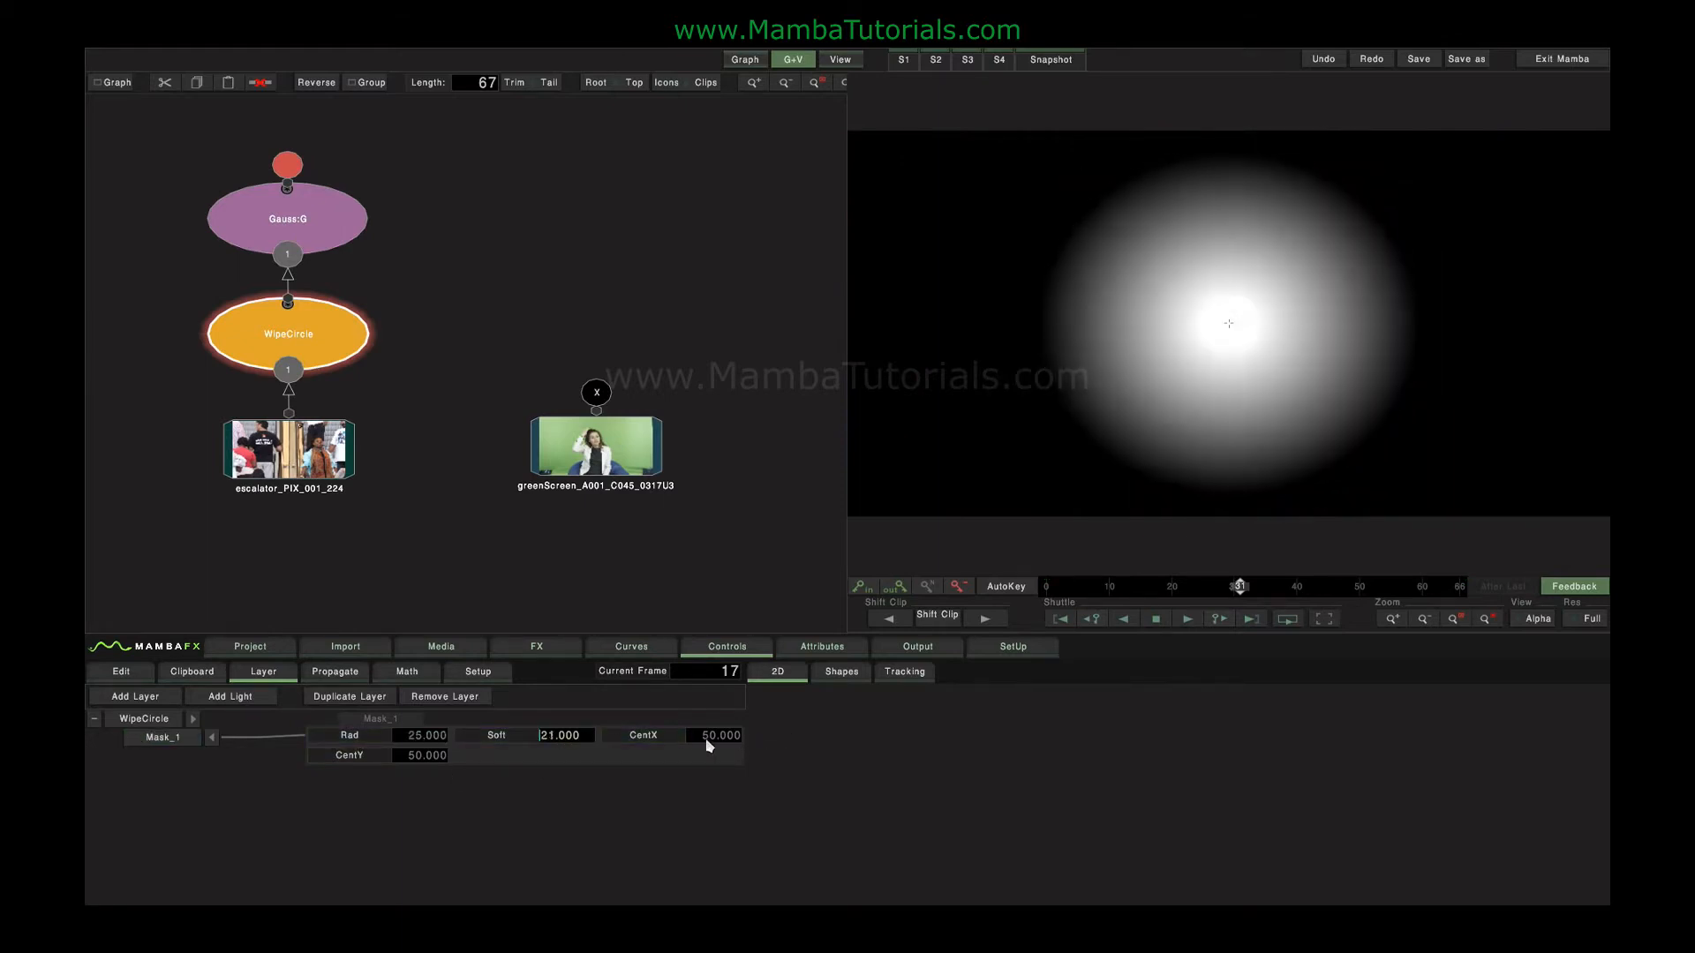
pyautogui.moveTo(409, 736); pyautogui.dragTo(511, 738)
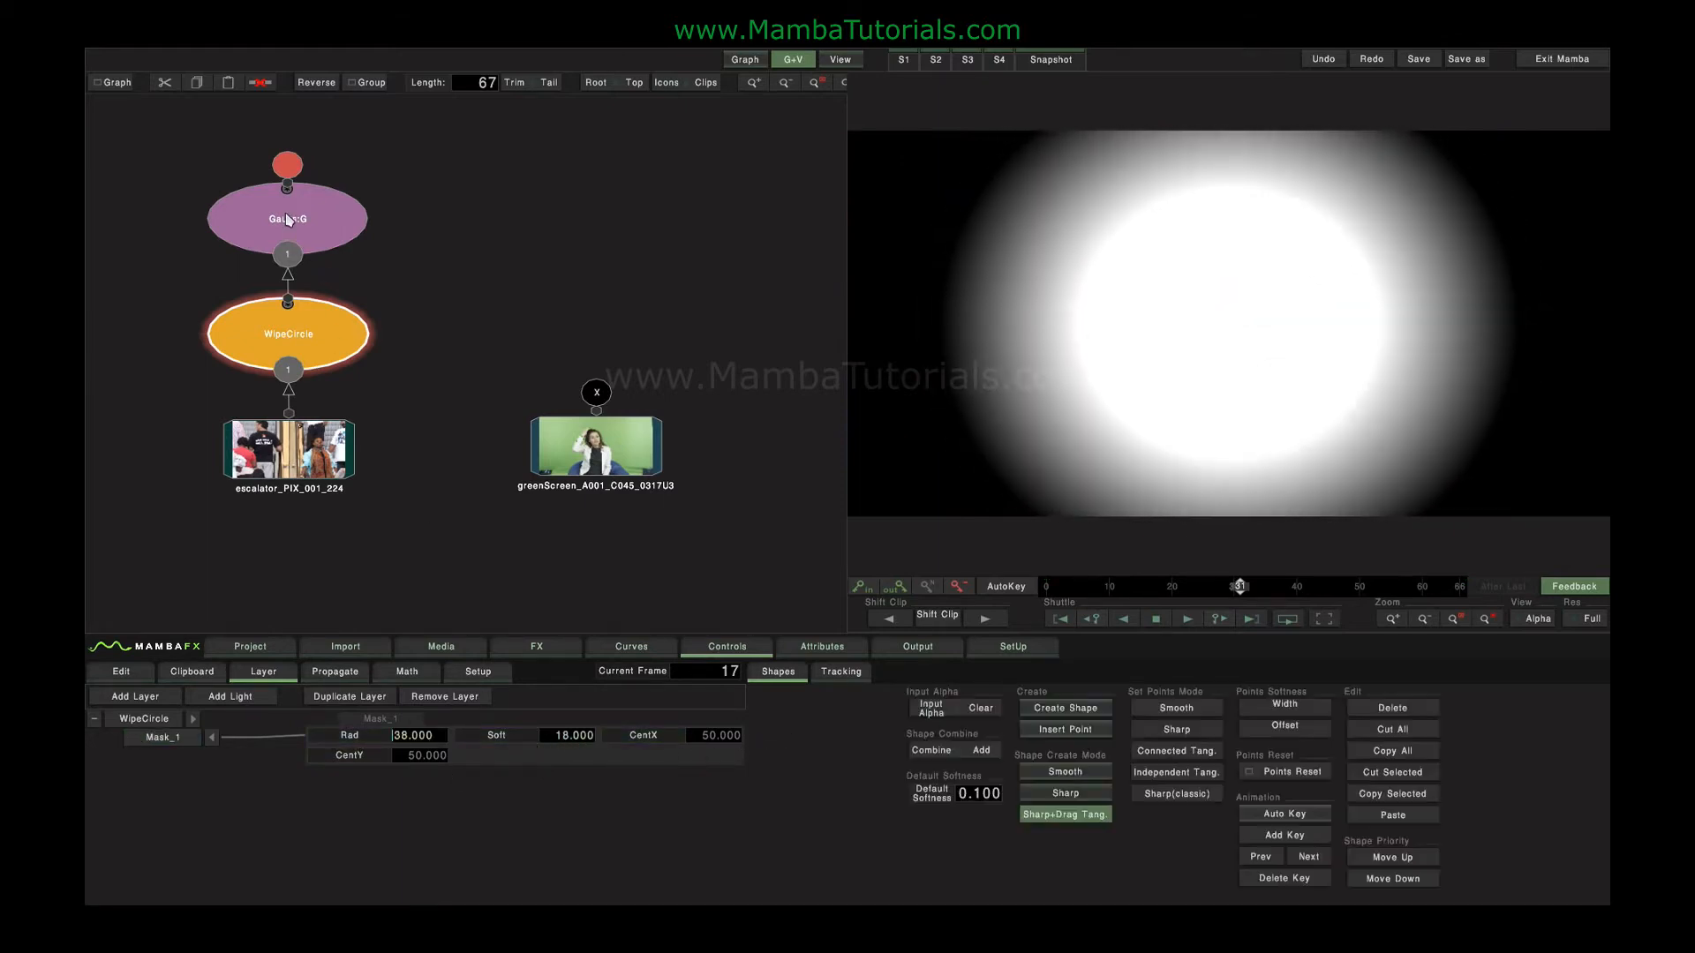
# Open the blur node's controls, set its mode to RGB and raise the radius to 96.
pyautogui.click(287, 220)
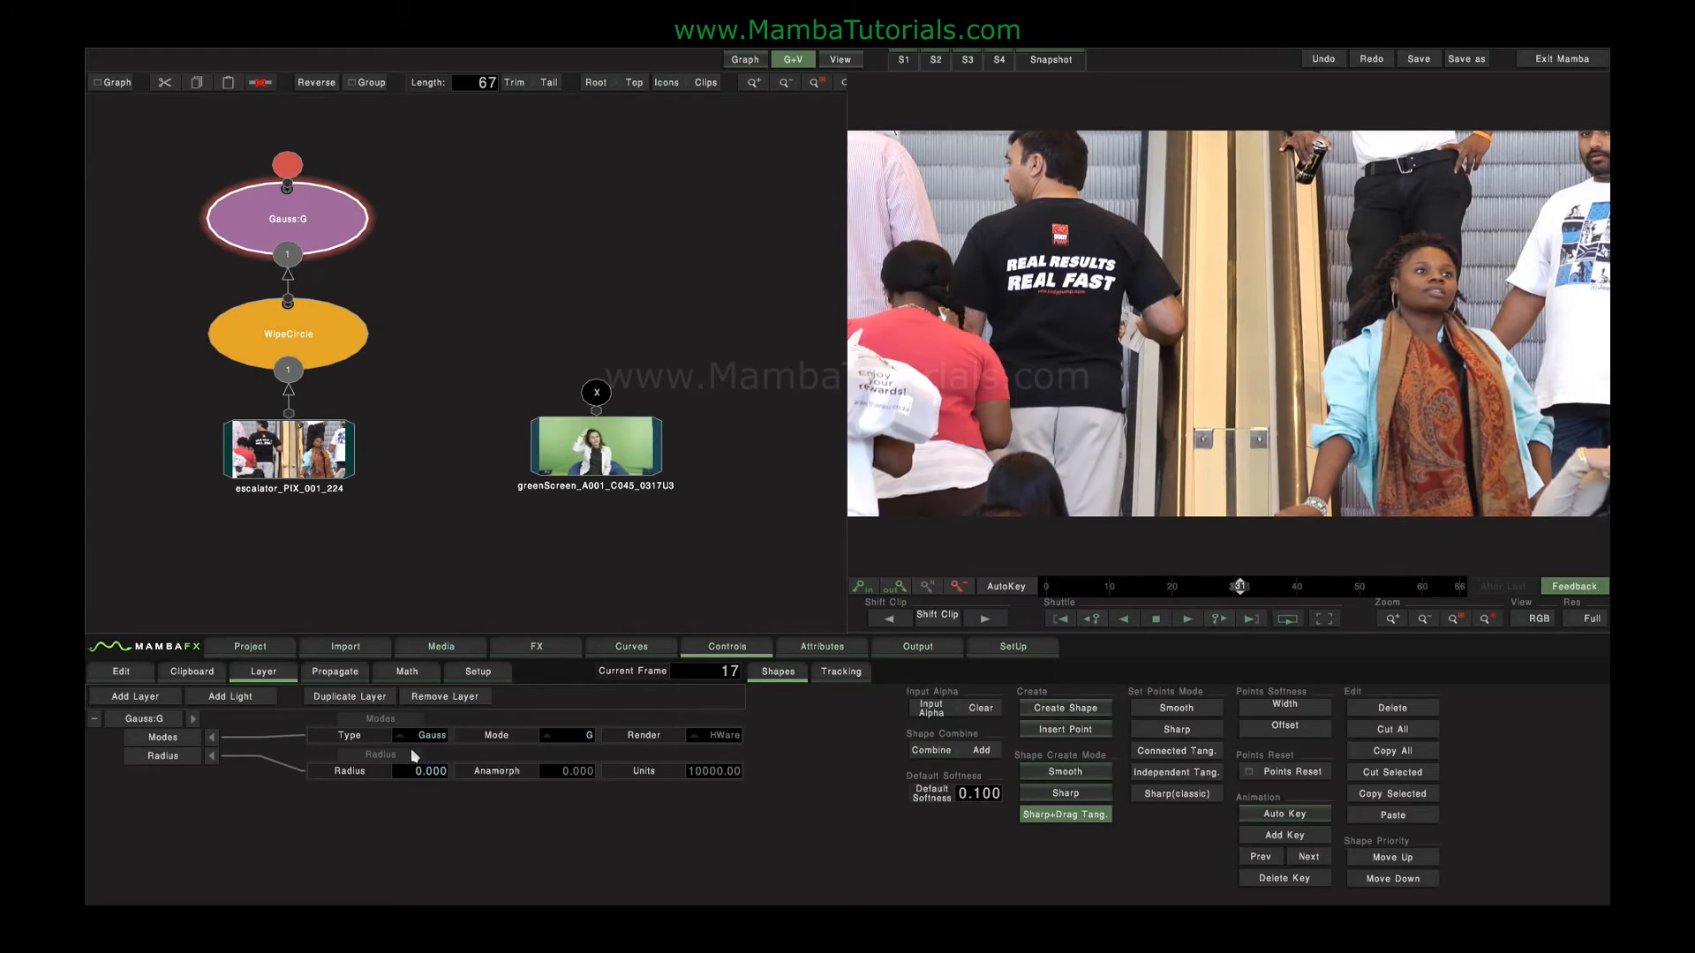
pyautogui.click(576, 738)
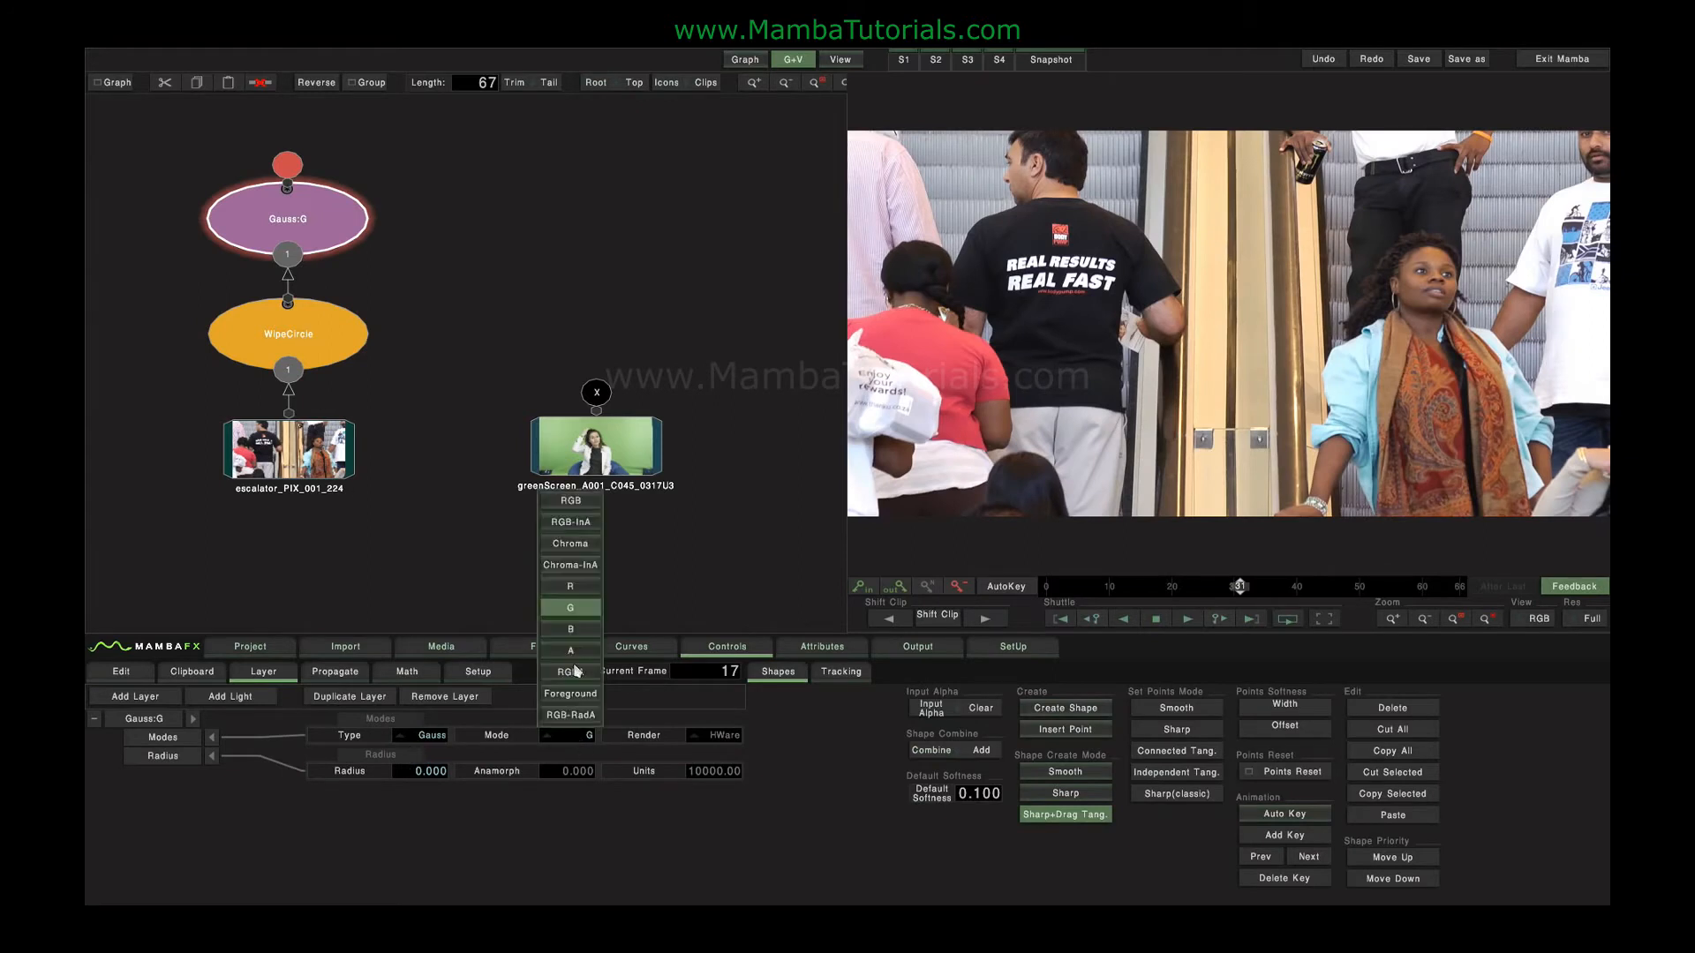
pyautogui.click(570, 501)
pyautogui.moveTo(412, 768); pyautogui.dragTo(1130, 748)
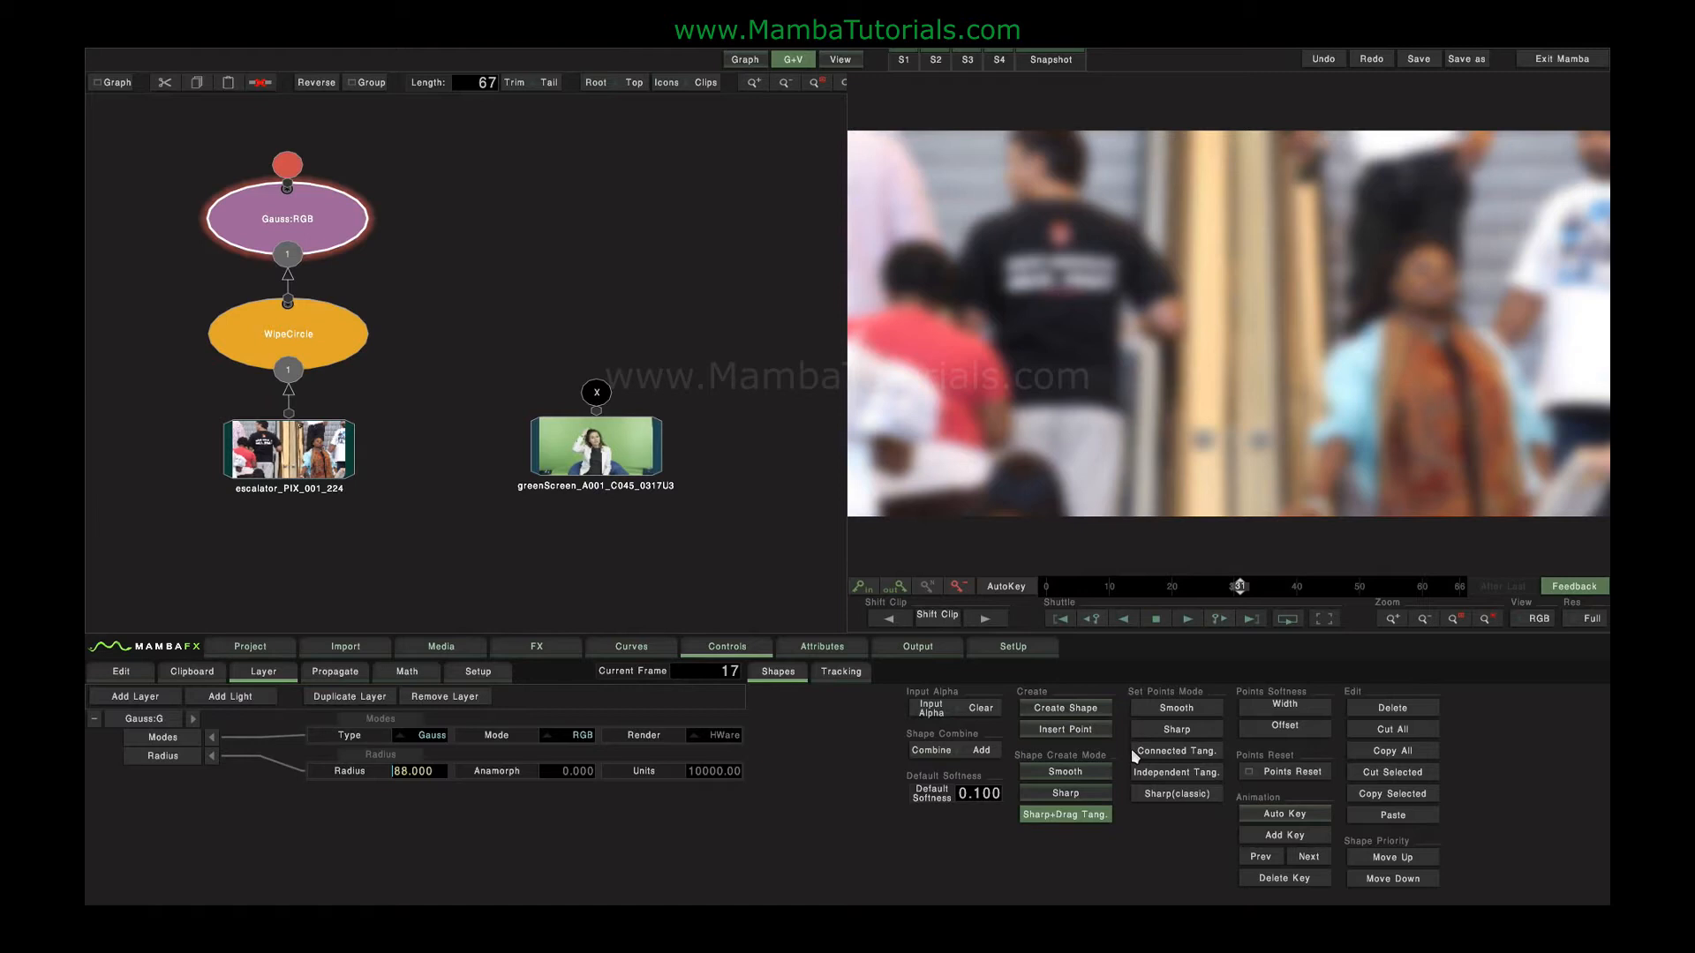
# Set the blur mode to RGB-InA so the wipe's alpha controls the blur, and examine the transition on the man's shirt.
pyautogui.click(582, 736)
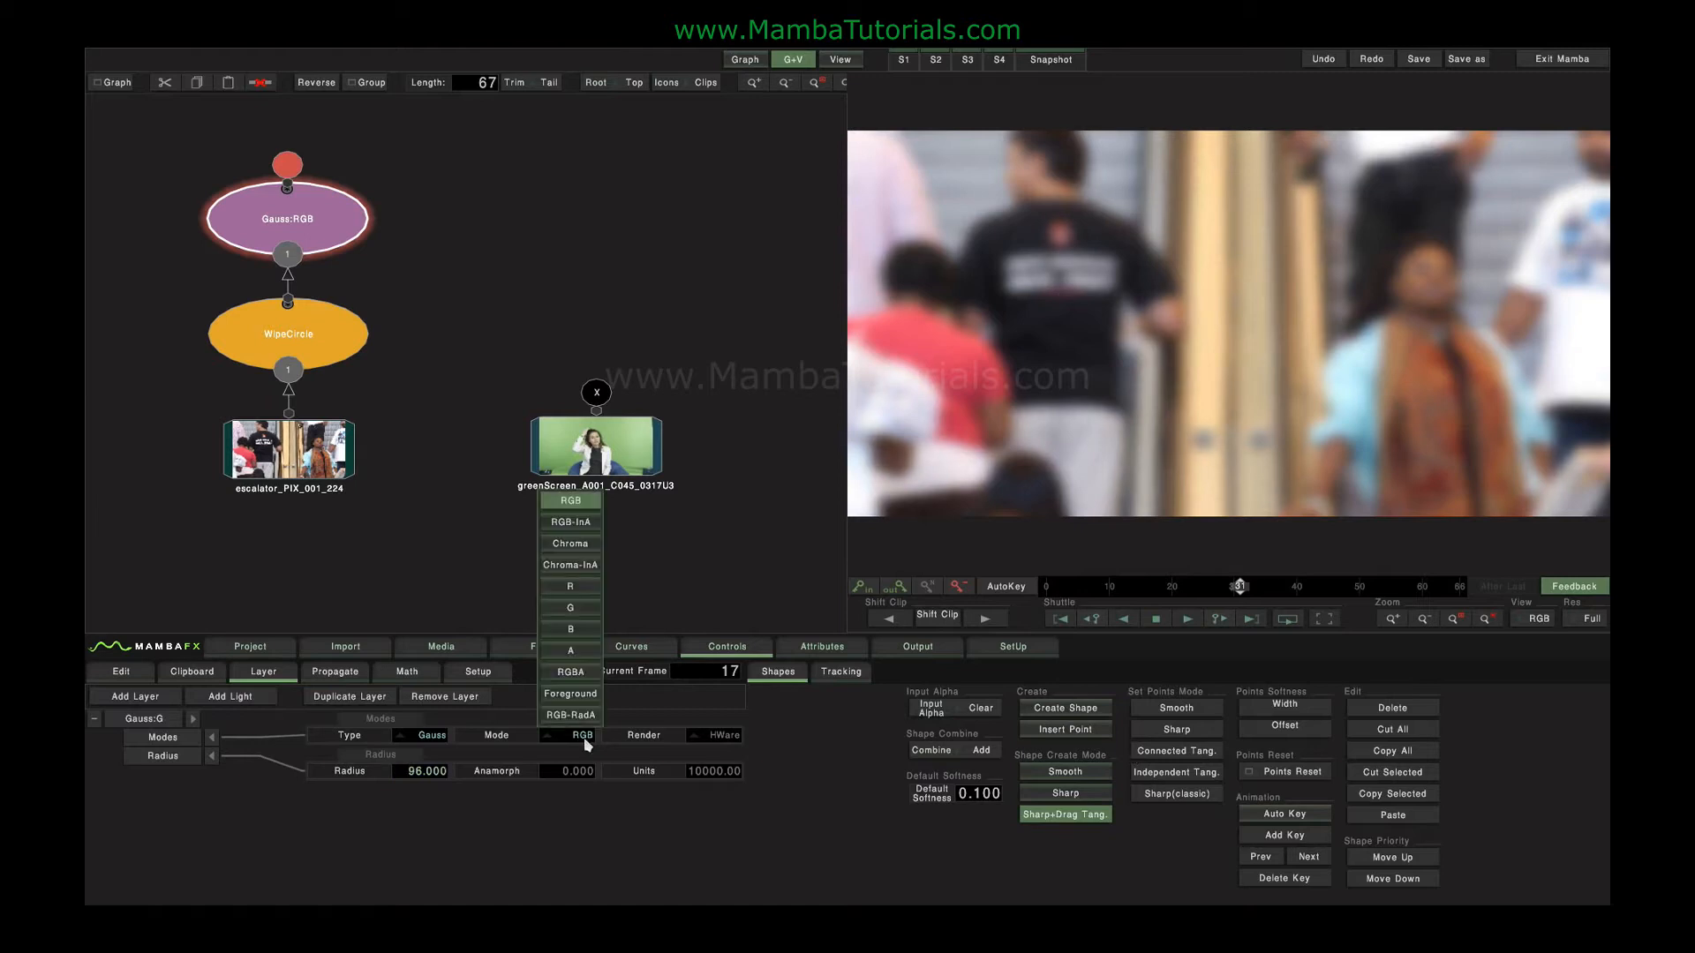
pyautogui.click(586, 524)
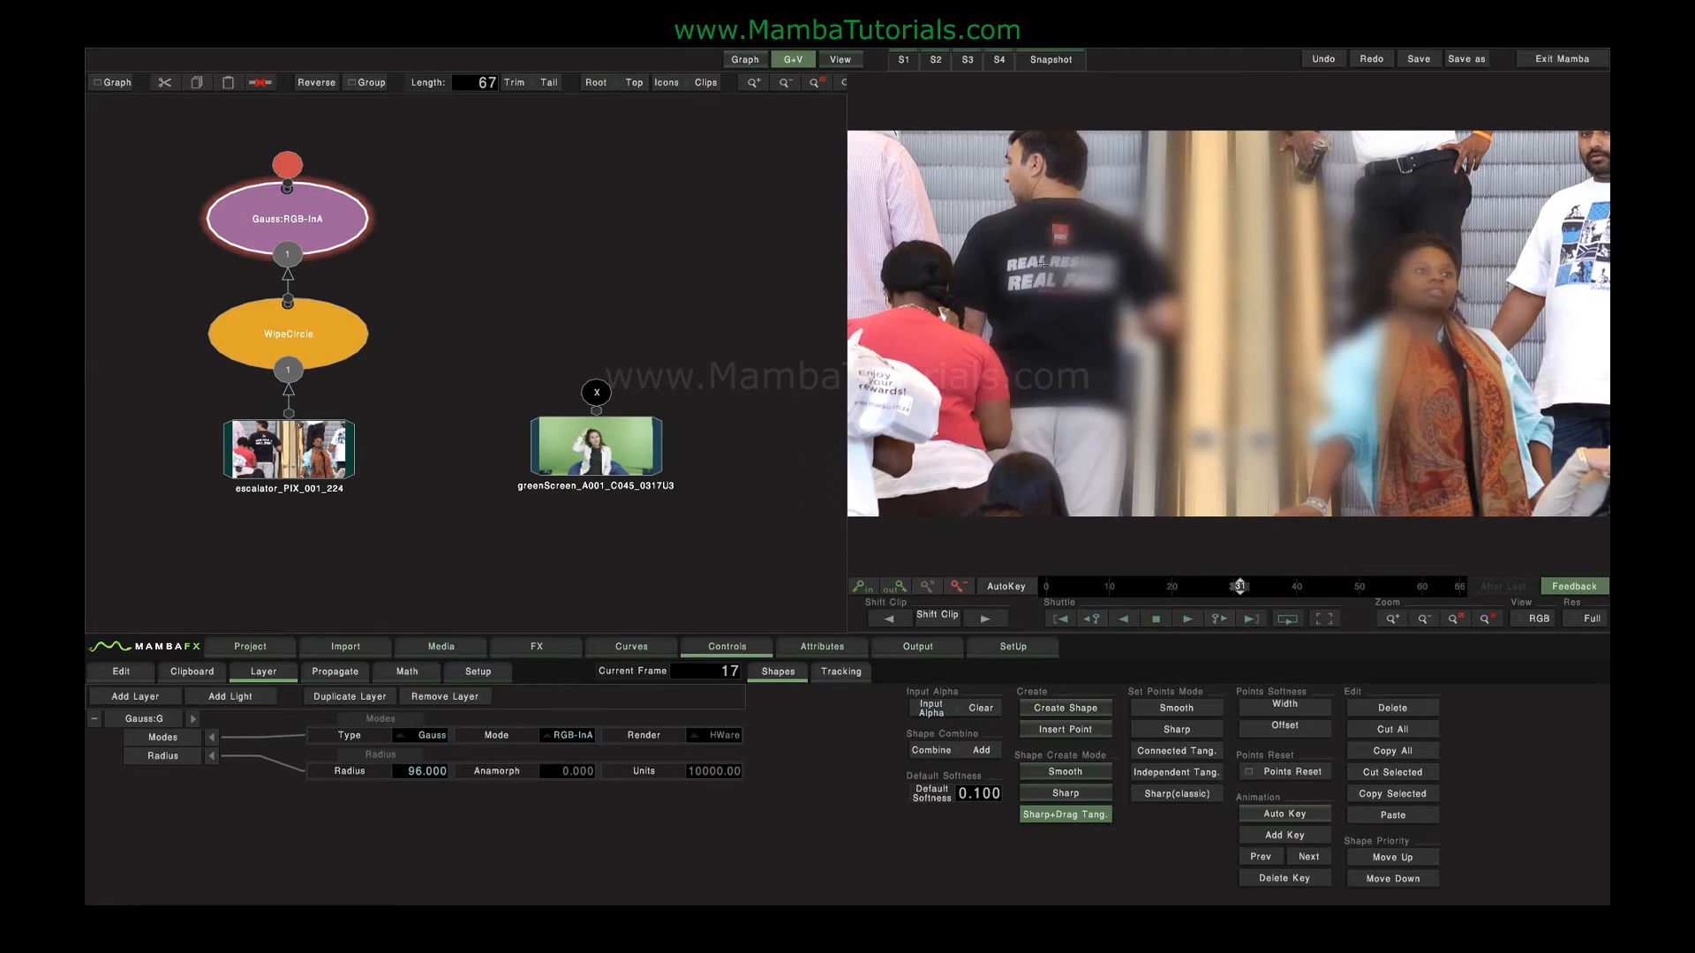
pyautogui.scroll(3, 1045, 259)
pyautogui.moveTo(985, 244); pyautogui.dragTo(1206, 326)
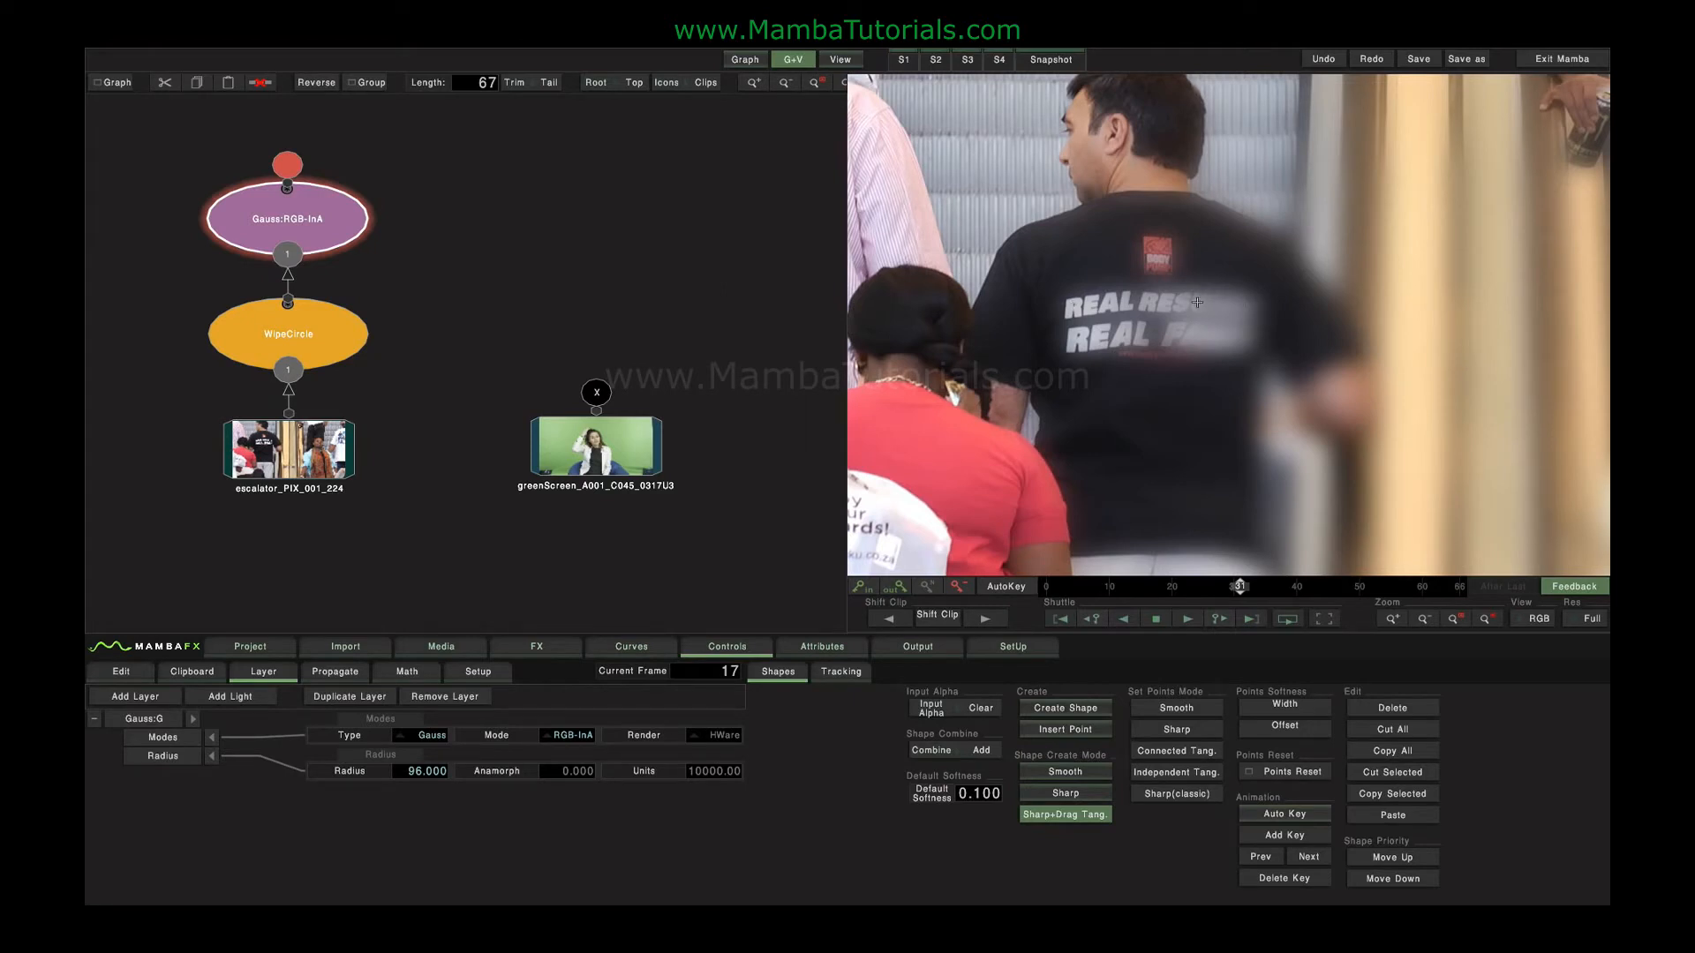
# Set the blur mode to RGB-RadA and examine how the blur varies across the man's shirt.
pyautogui.press('Home')
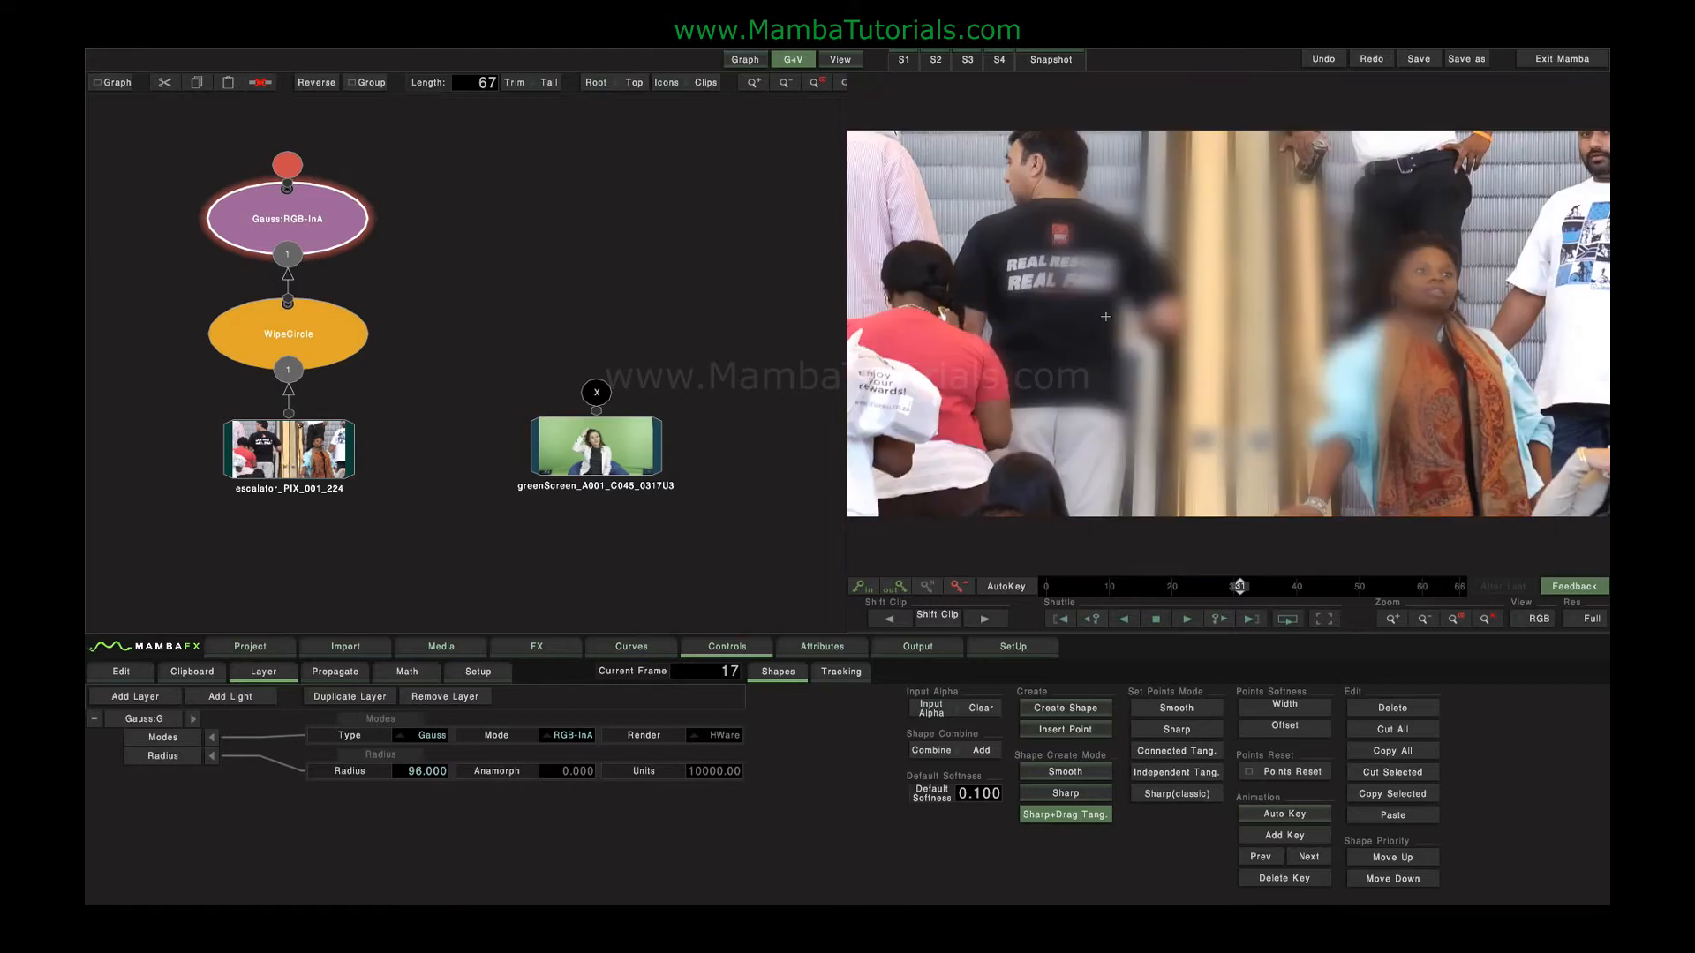
pyautogui.click(574, 735)
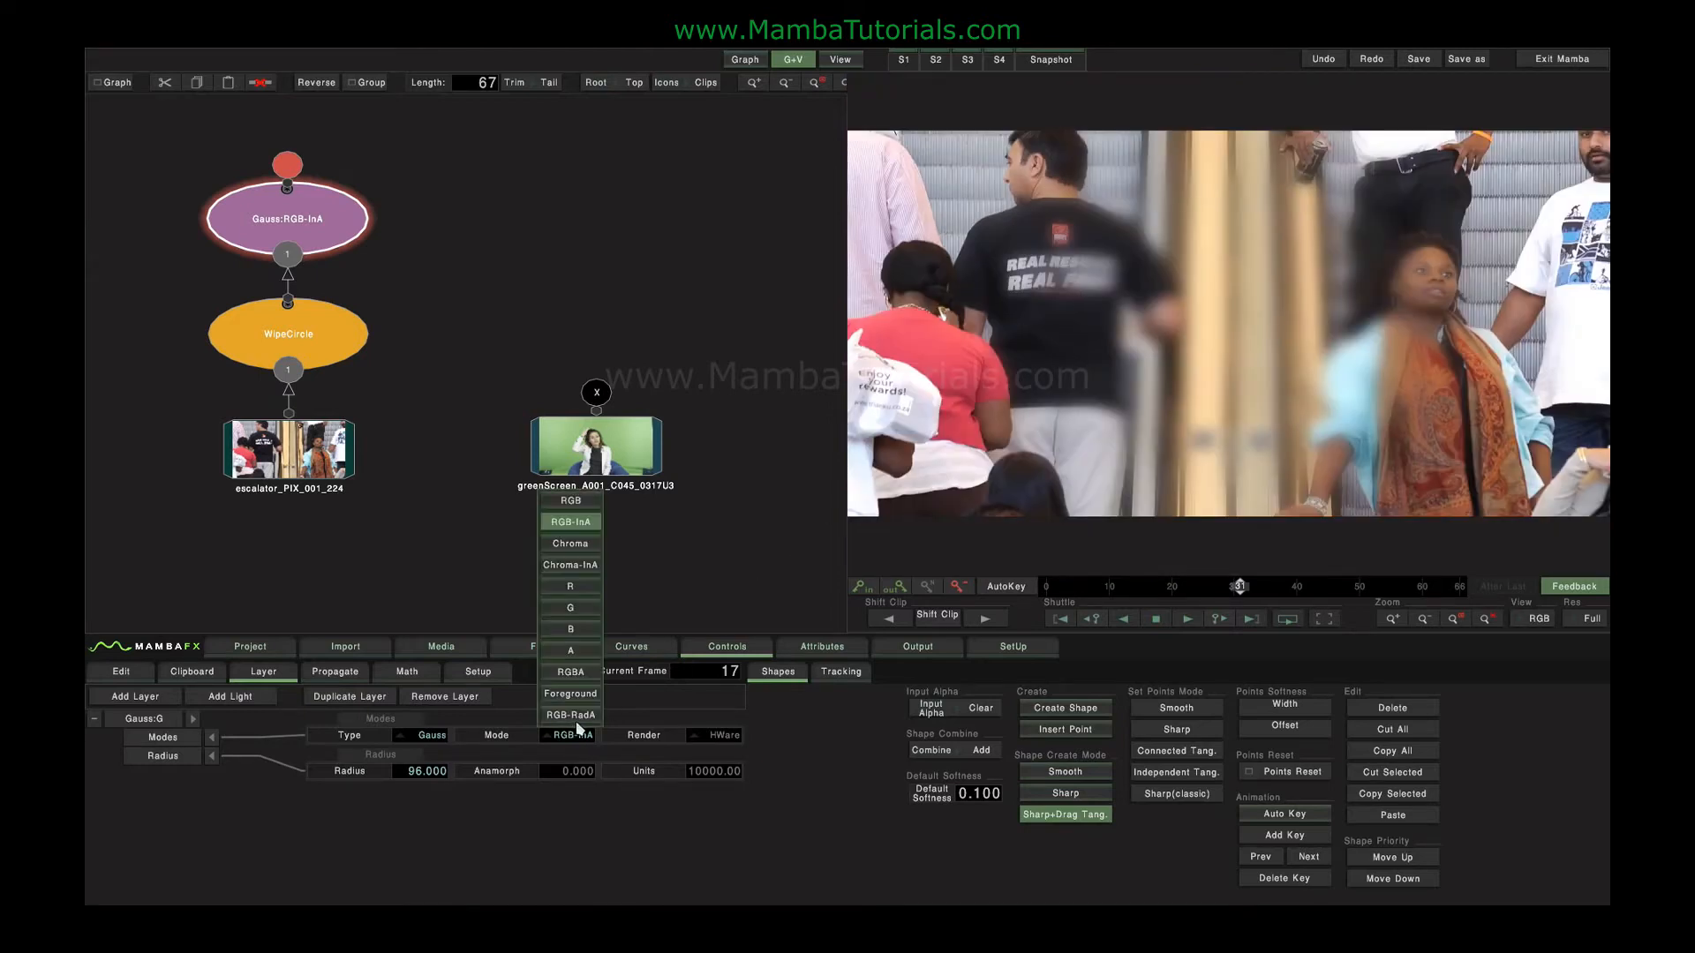
pyautogui.click(581, 717)
pyautogui.scroll(2, 1134, 341)
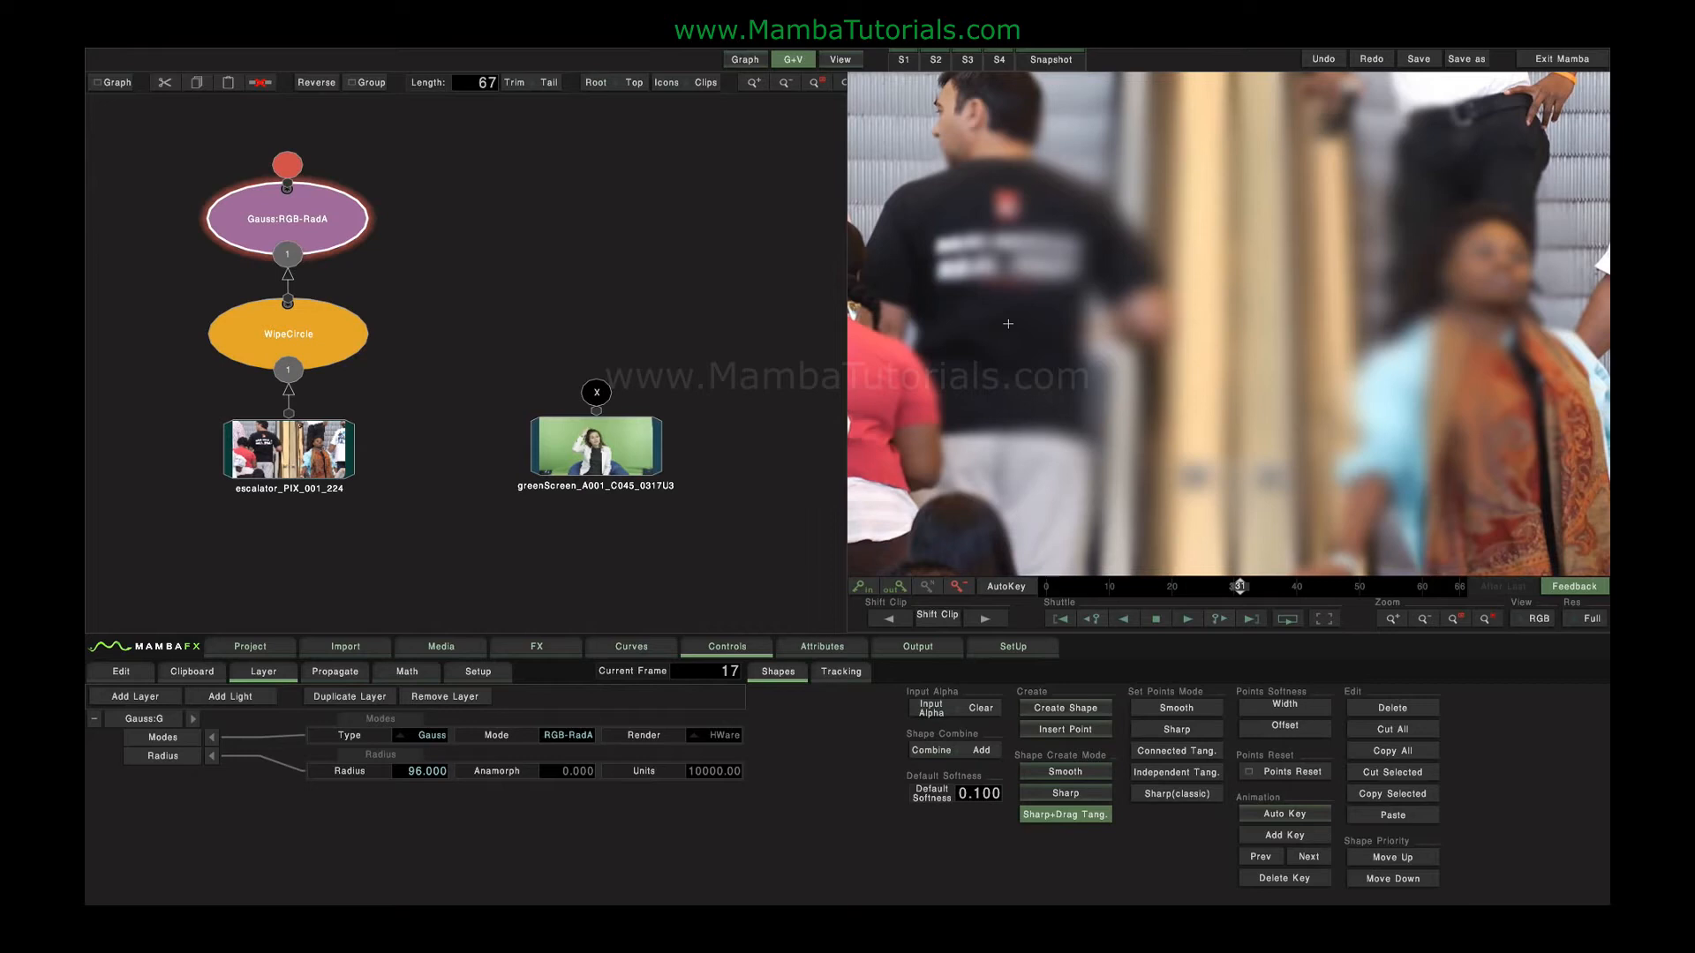
pyautogui.moveTo(1008, 323); pyautogui.dragTo(1214, 356)
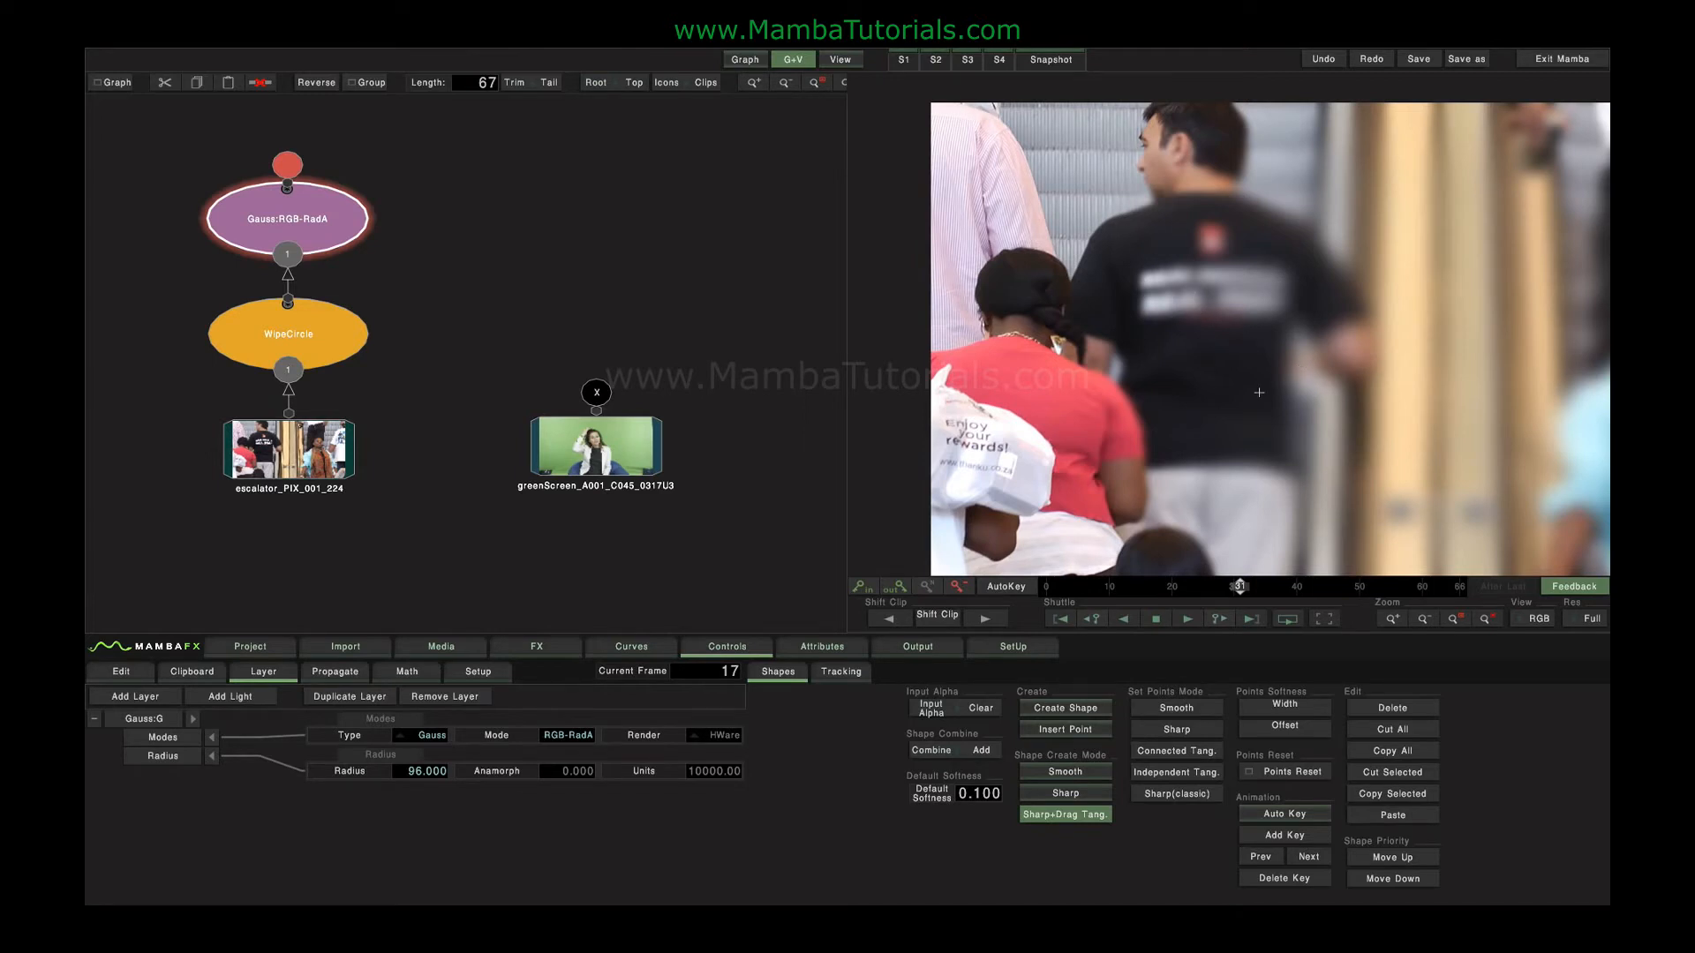
pyautogui.press('Home')
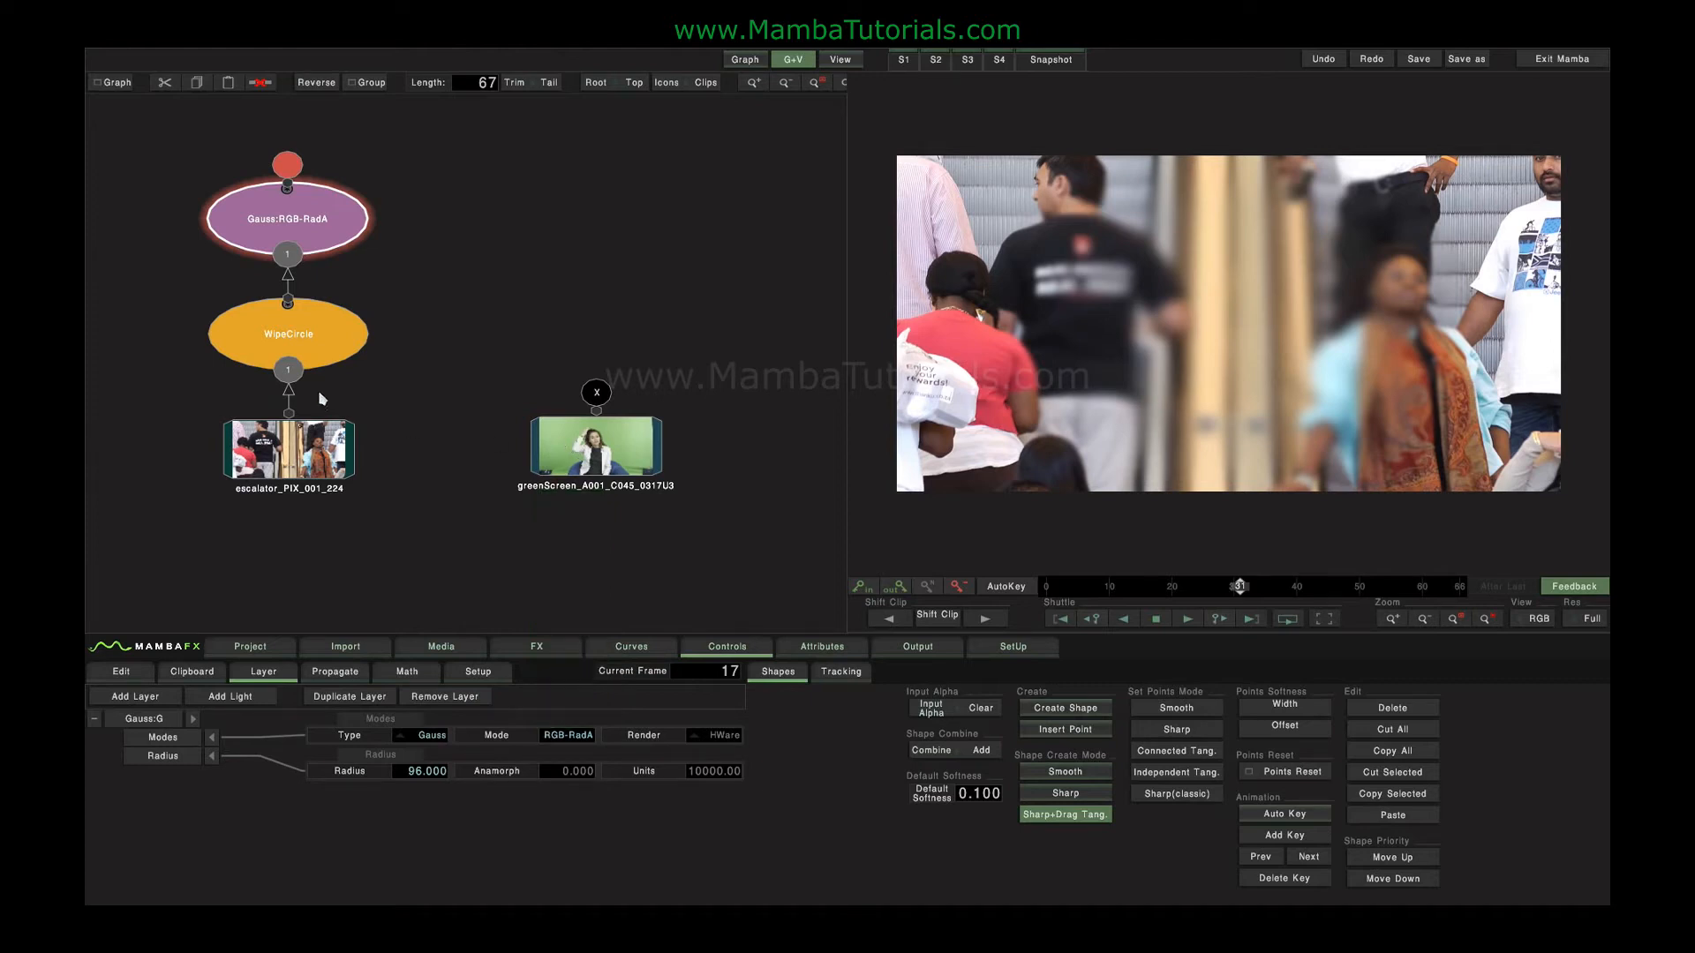
# Delete the circle wipe and the blur node above the escalator clip.
pyautogui.click(348, 348)
pyautogui.press('Delete')
pyautogui.press('Delete')
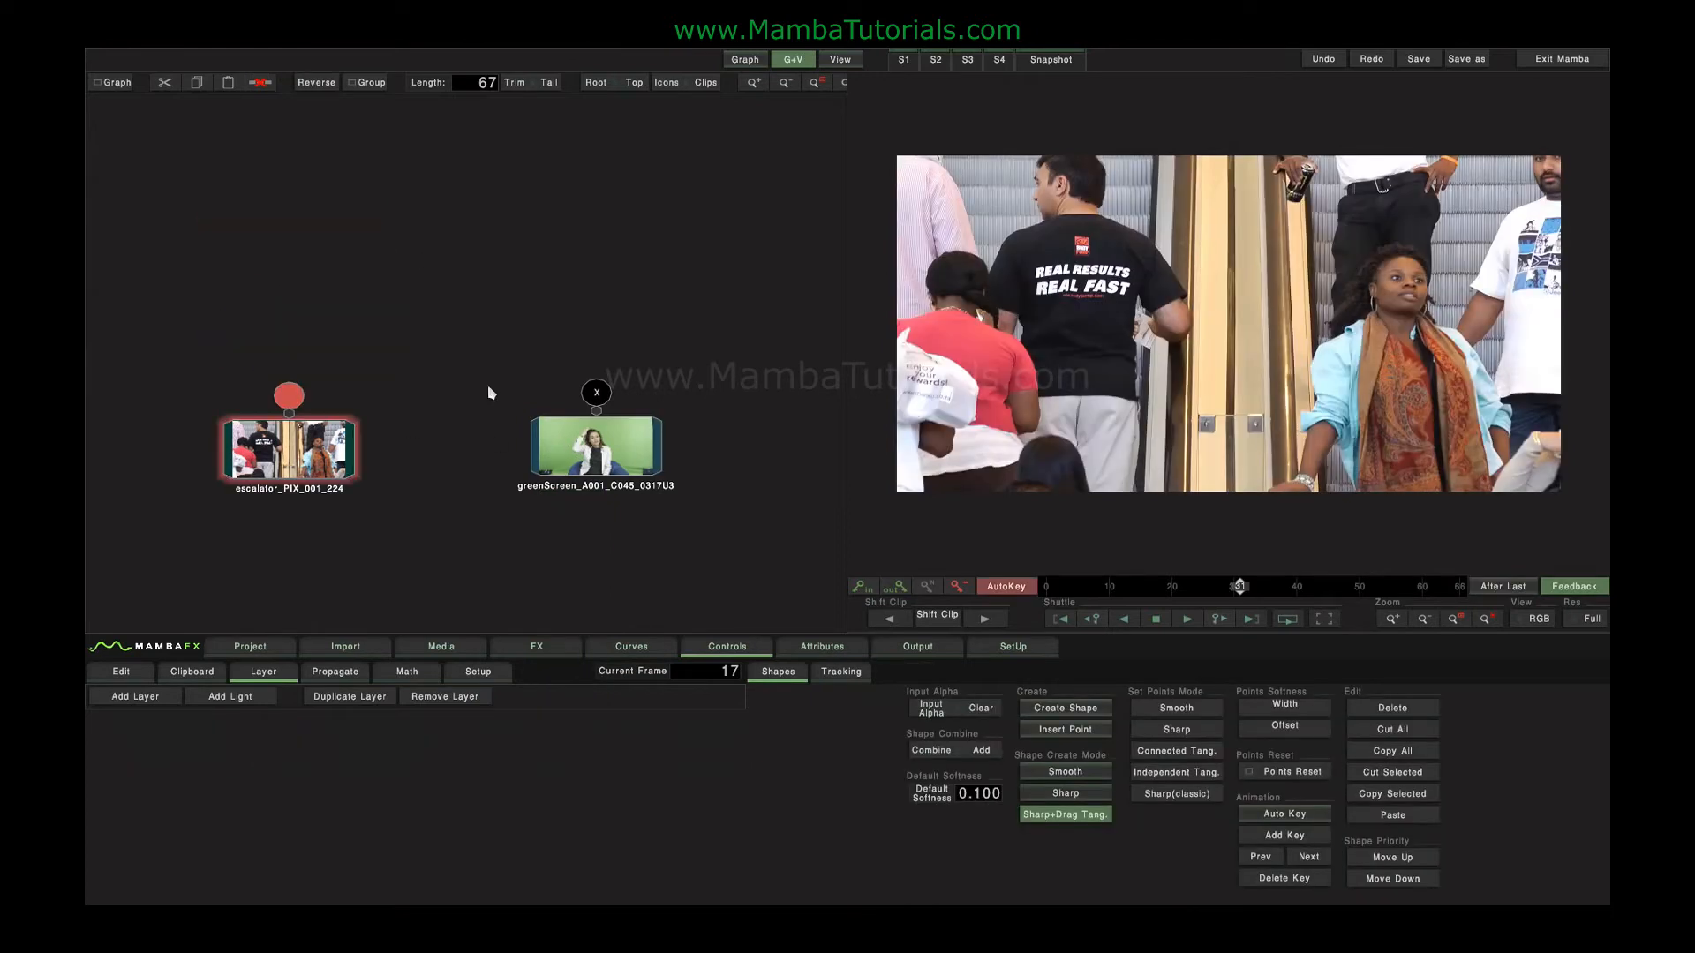
# Add a Green Screen keyer above the green screen clip and open its controls.
pyautogui.click(536, 646)
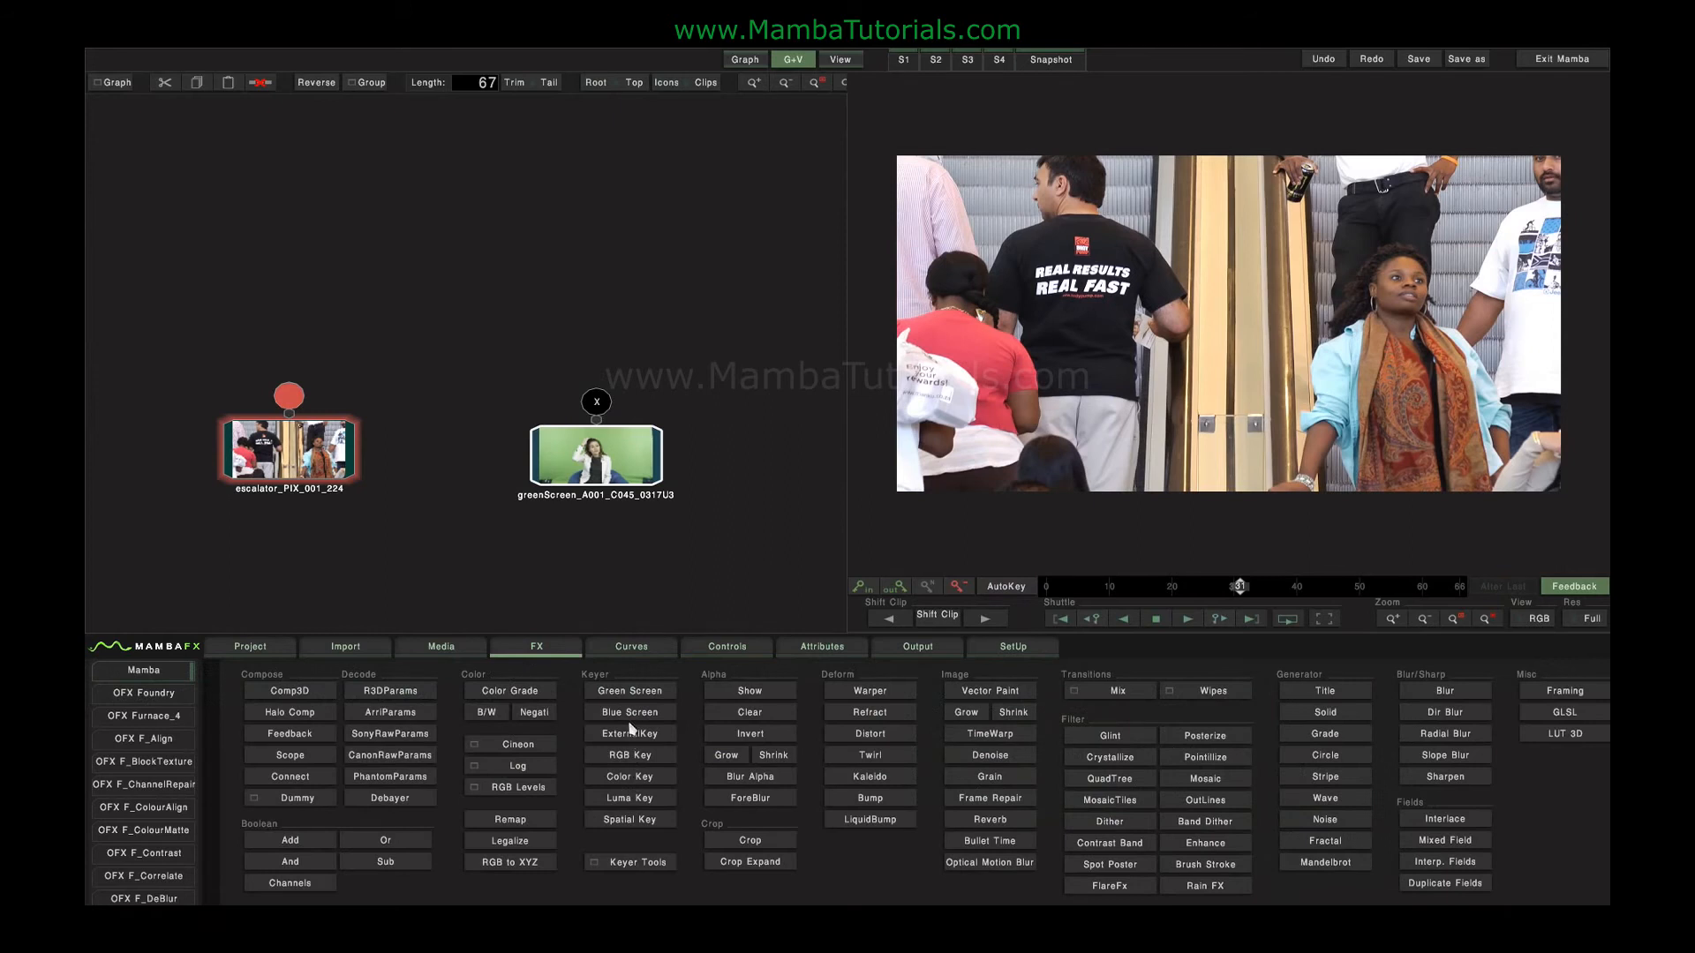
pyautogui.click(630, 691)
pyautogui.doubleClick(629, 362)
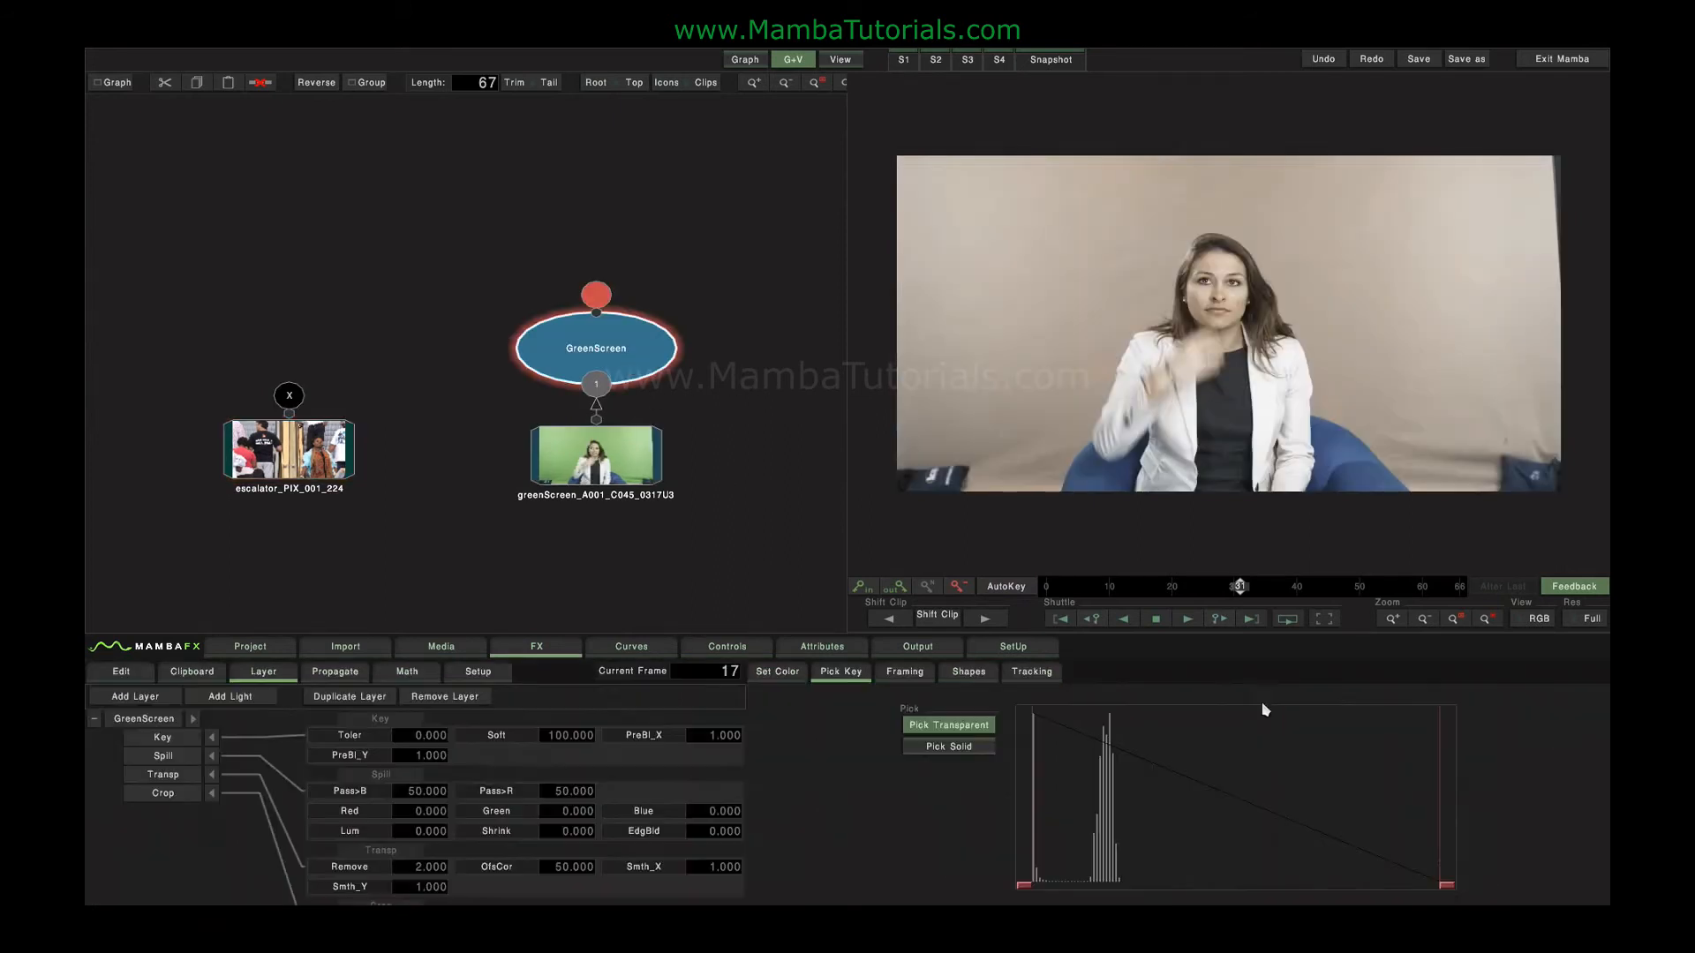
# View the key's alpha and refine it by picking the backdrop as transparent and the woman as solid.
pyautogui.click(1534, 618)
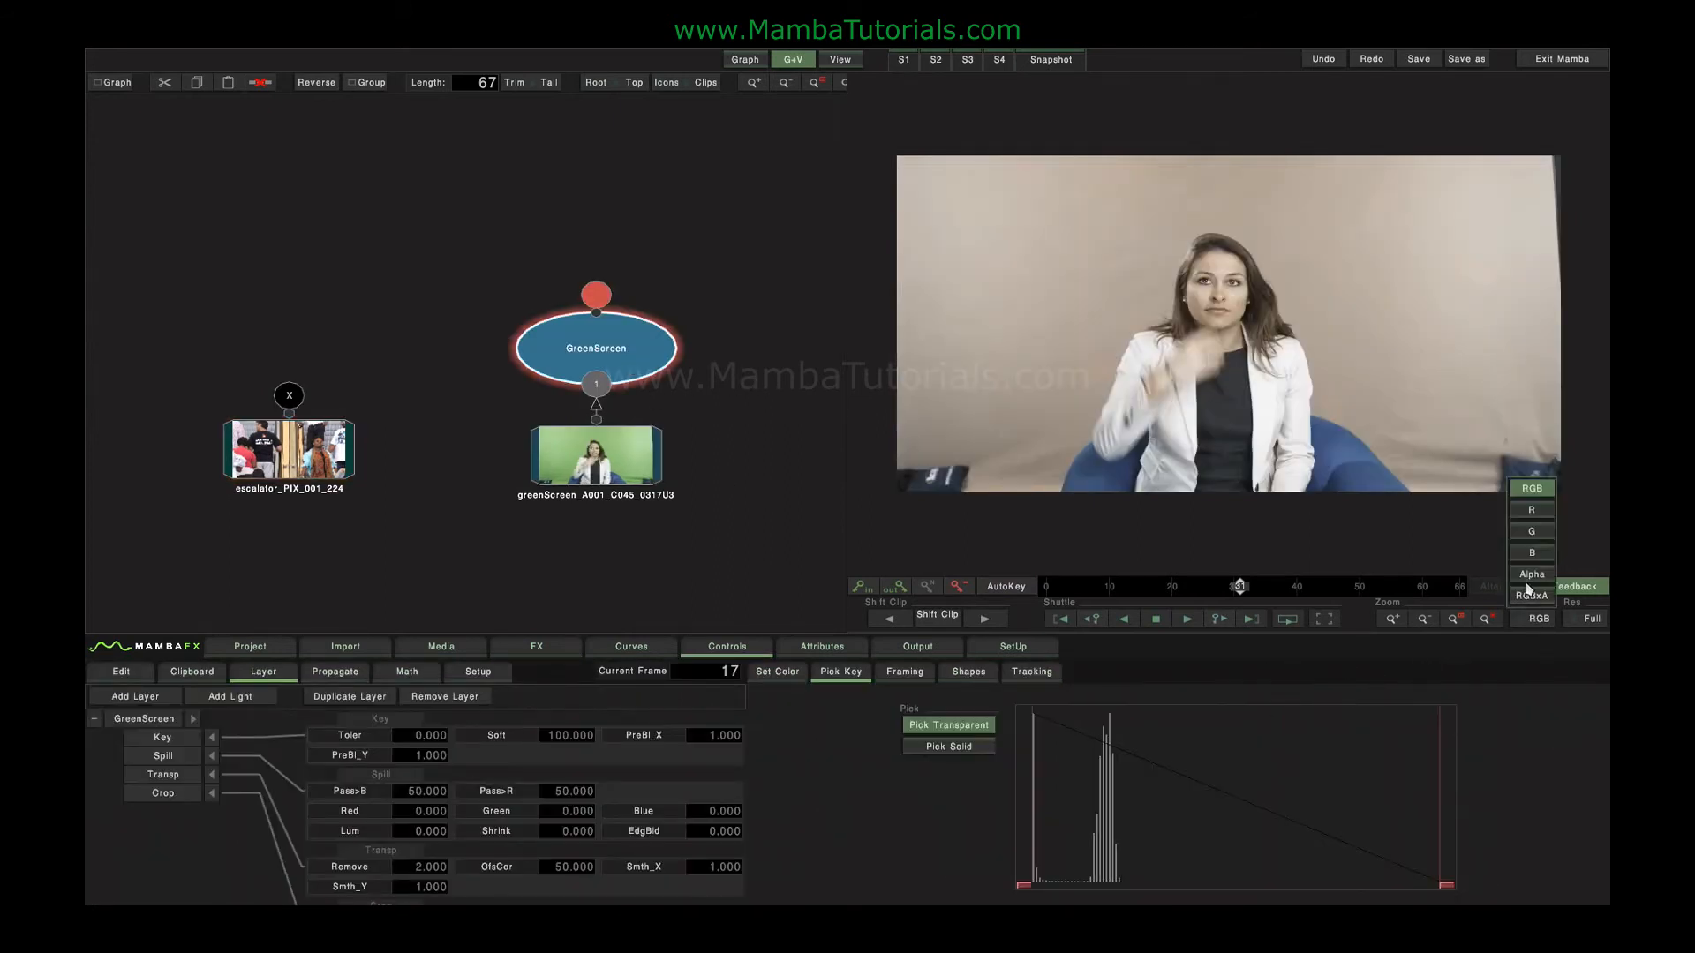
pyautogui.click(1534, 597)
pyautogui.click(1050, 349)
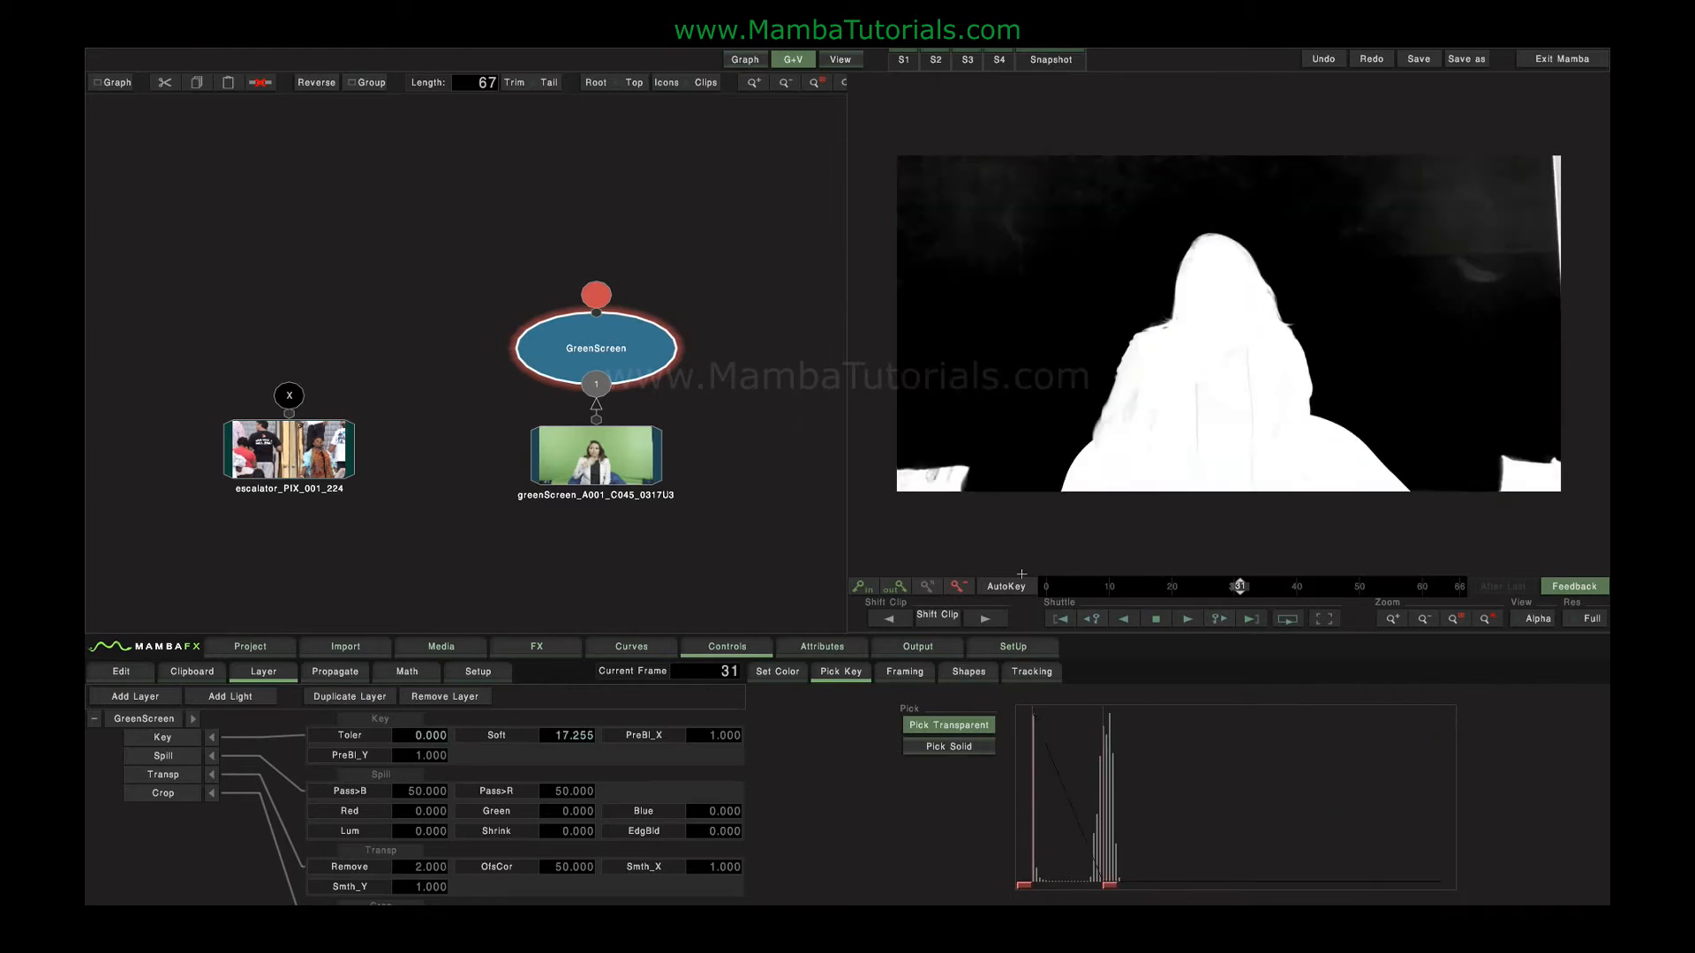
pyautogui.click(959, 749)
pyautogui.moveTo(1185, 370); pyautogui.dragTo(1248, 444)
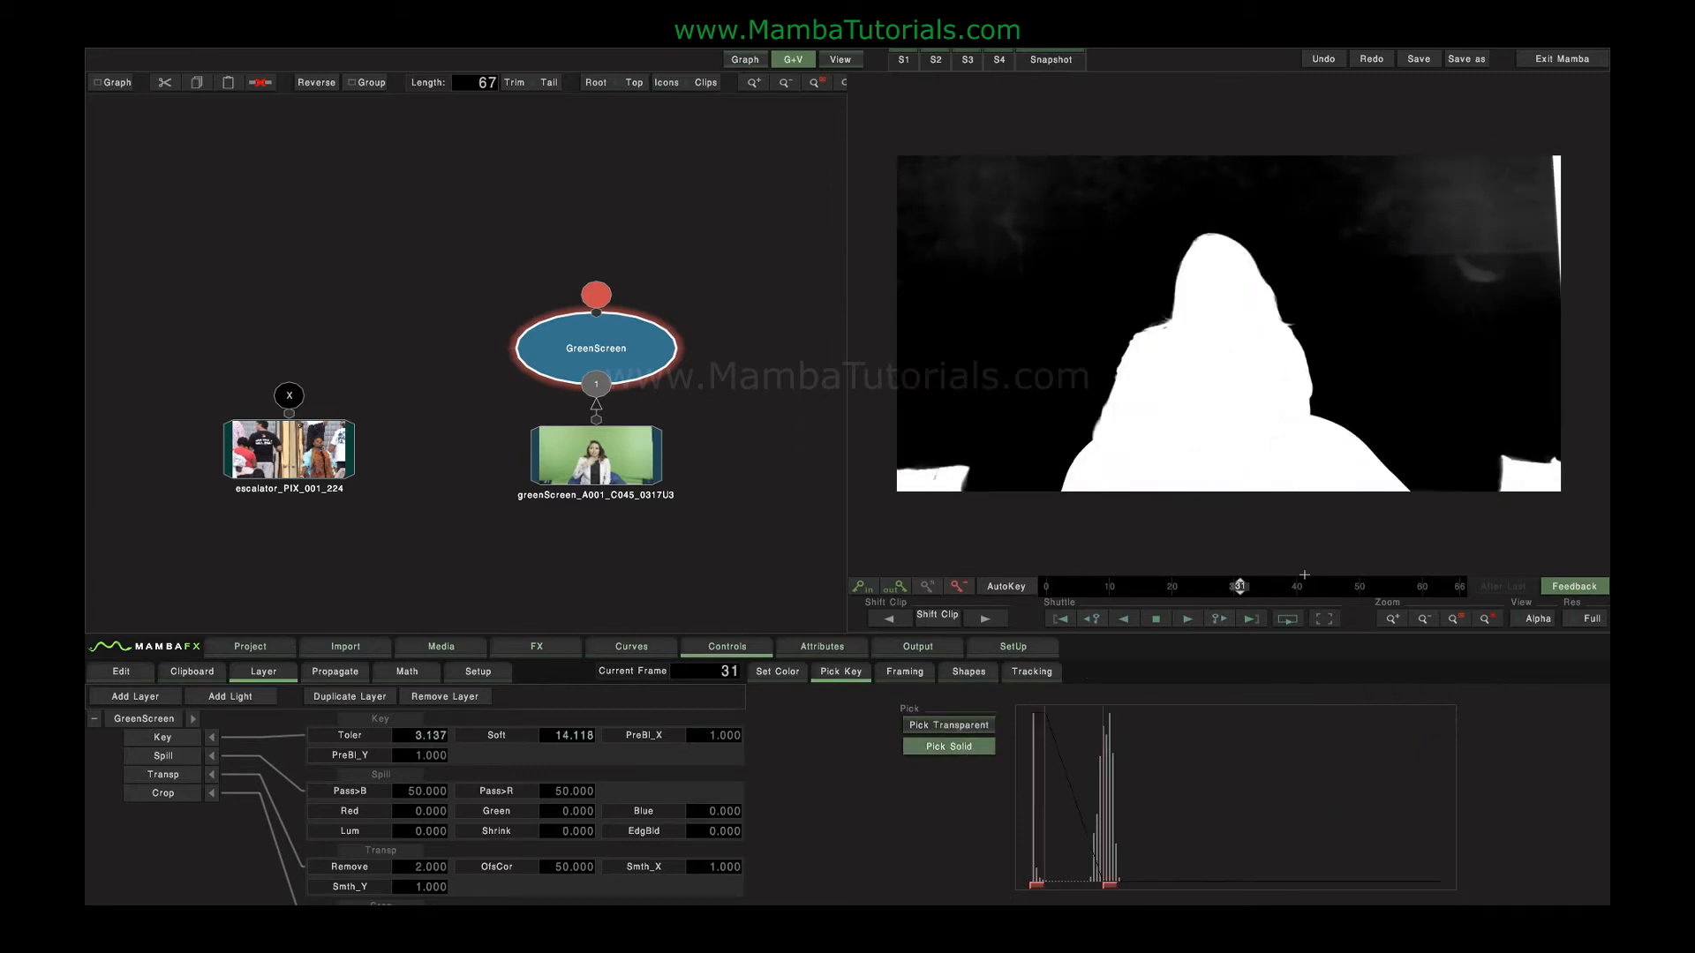
pyautogui.click(979, 732)
pyautogui.moveTo(1384, 240); pyautogui.dragTo(1492, 354)
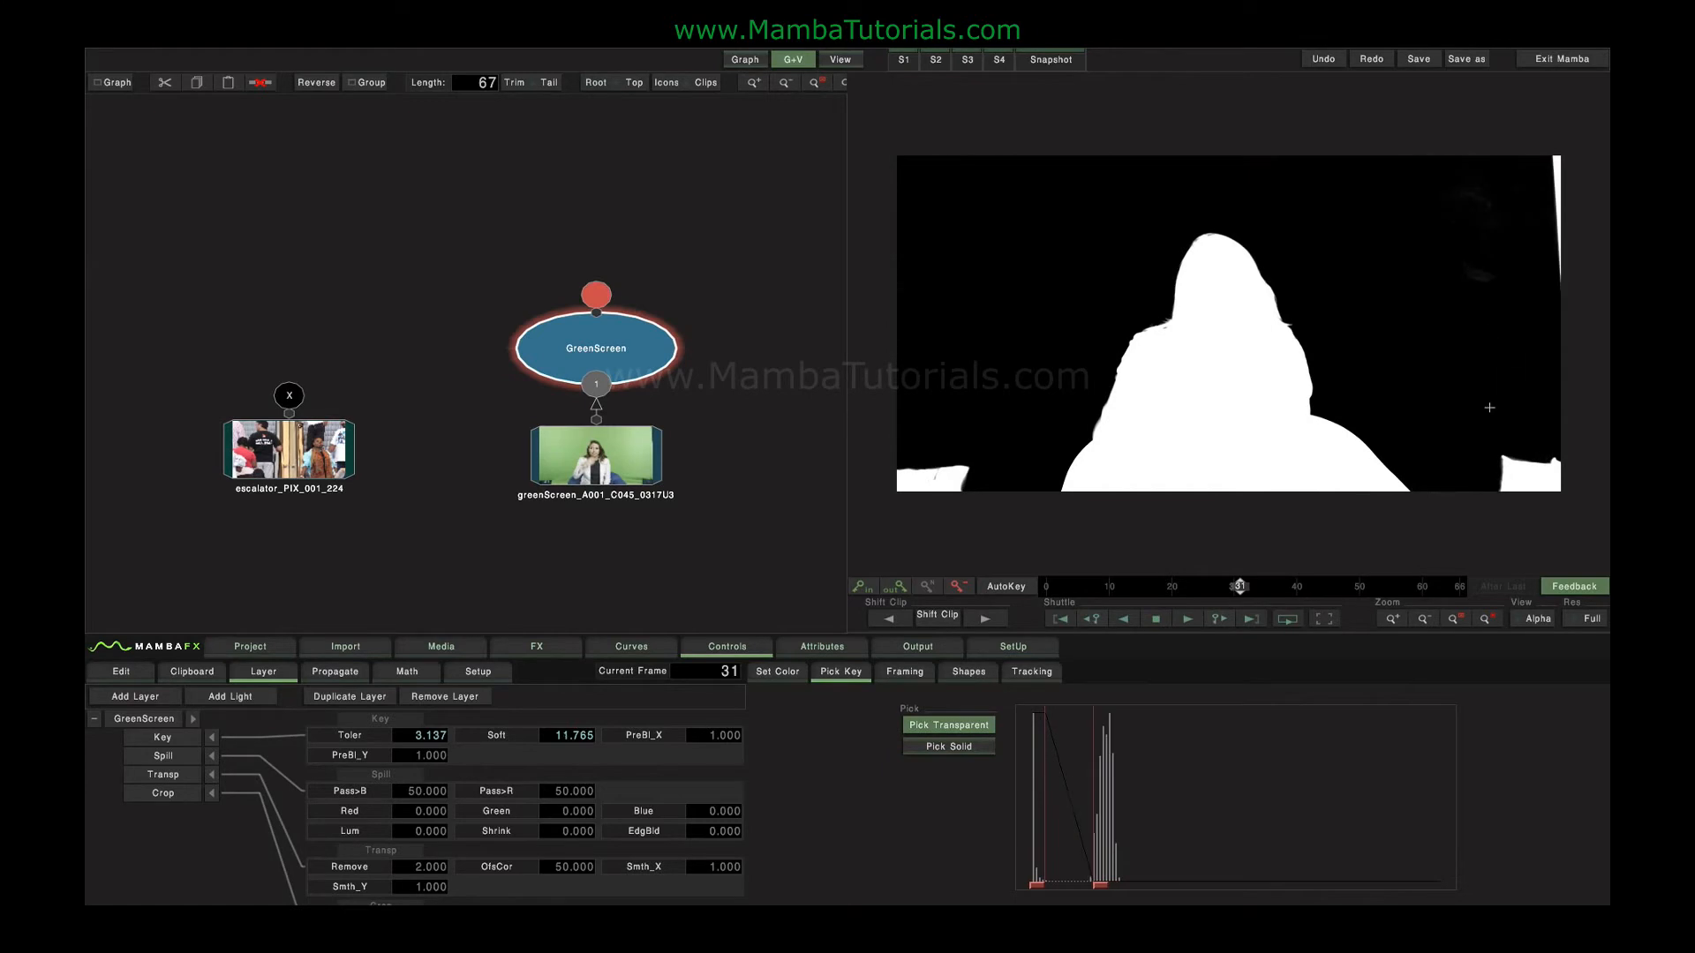
# Return the viewer to RGB and composite the keyed woman over the escalator clip with a Comp3D node.
pyautogui.click(1538, 617)
pyautogui.moveTo(319, 435); pyautogui.dragTo(400, 337)
pyautogui.moveTo(326, 218); pyautogui.dragTo(693, 362)
pyautogui.click(533, 654)
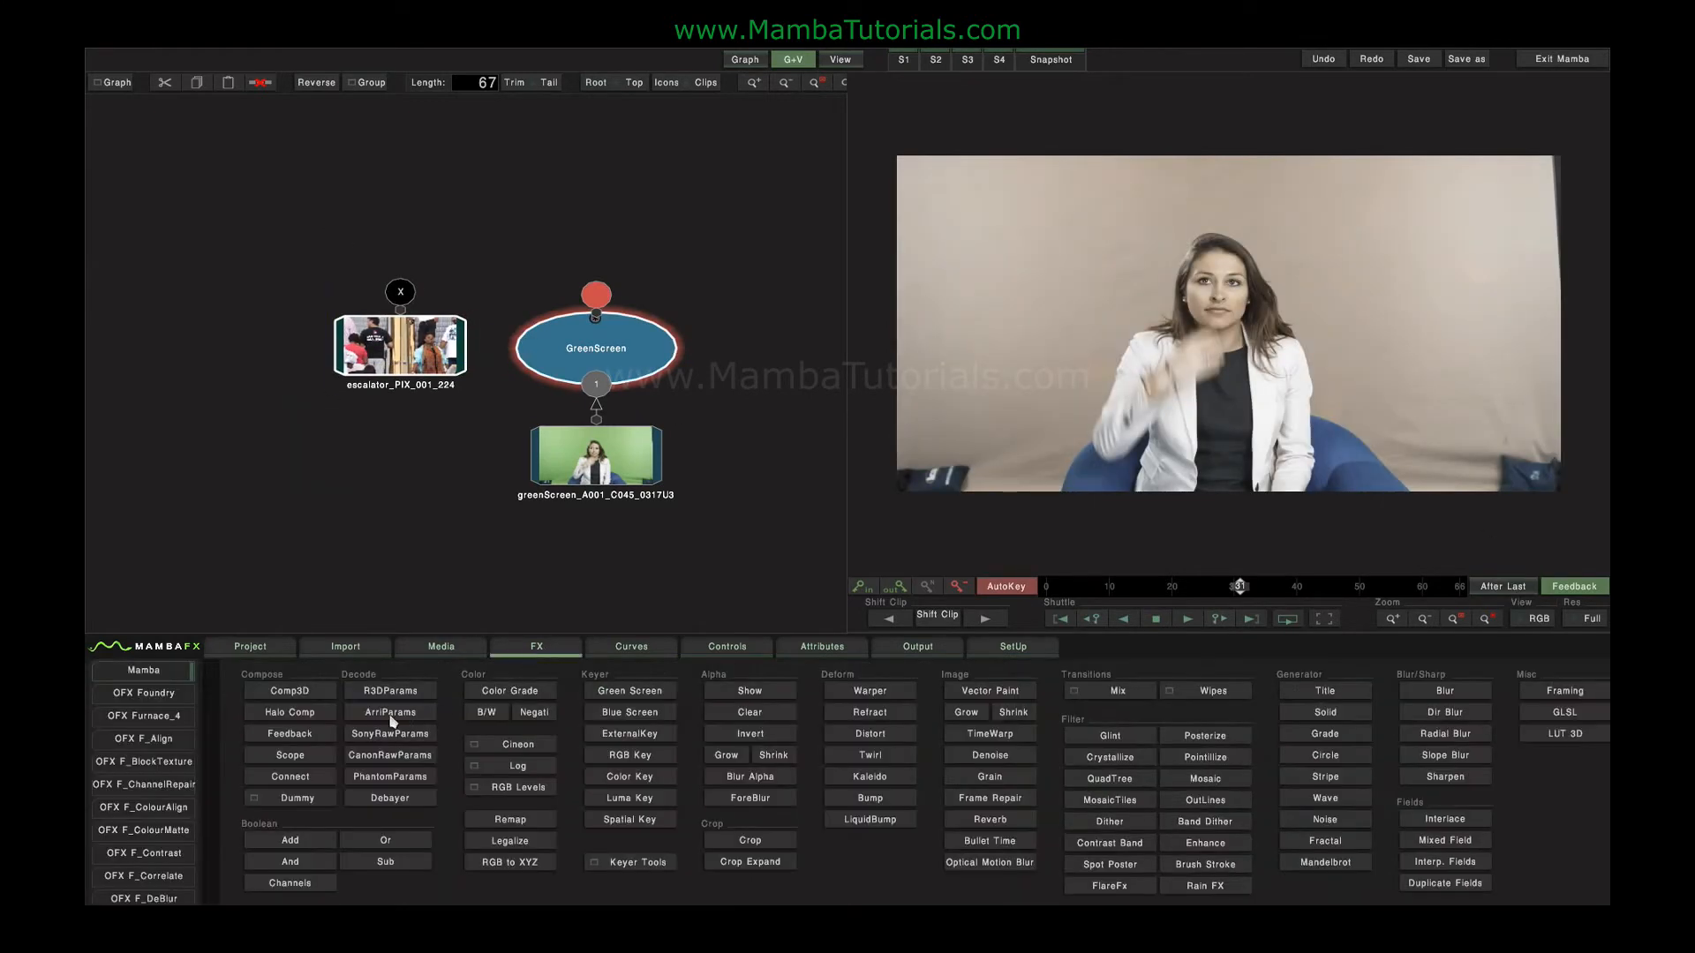
pyautogui.click(279, 694)
pyautogui.moveTo(513, 279); pyautogui.dragTo(518, 215)
pyautogui.click(518, 215)
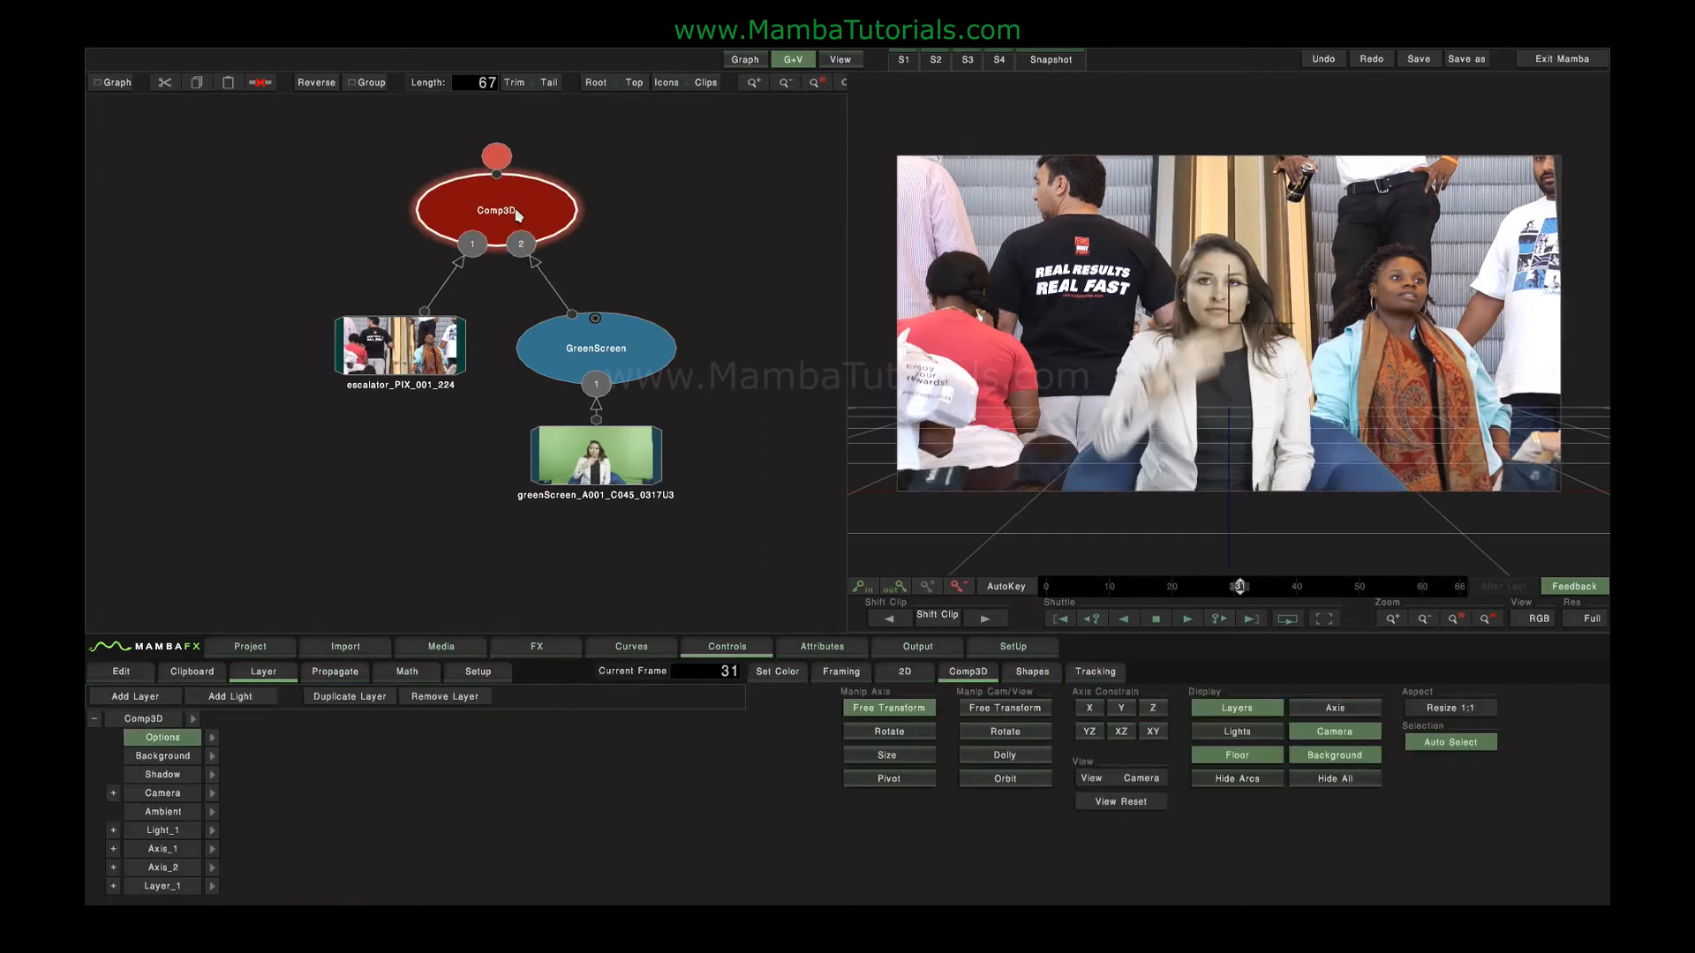
# Set the green screen keyer's Green spill value to 100.
pyautogui.click(623, 357)
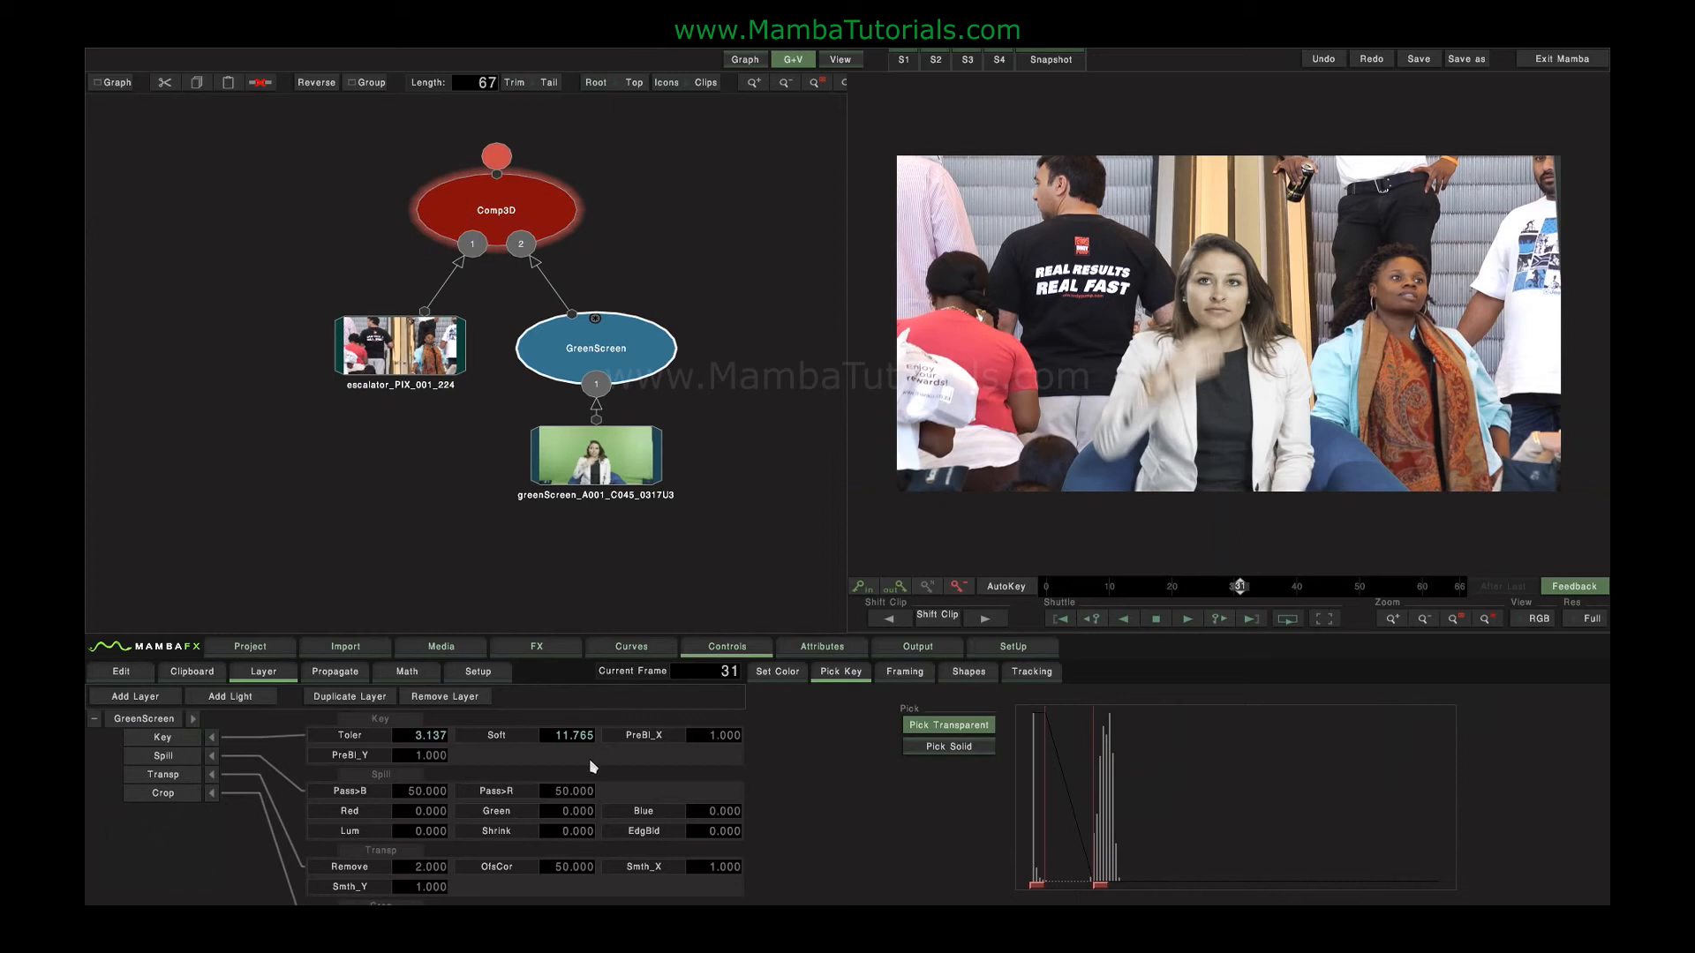
pyautogui.click(652, 360)
pyautogui.click(557, 812)
pyautogui.write('5')
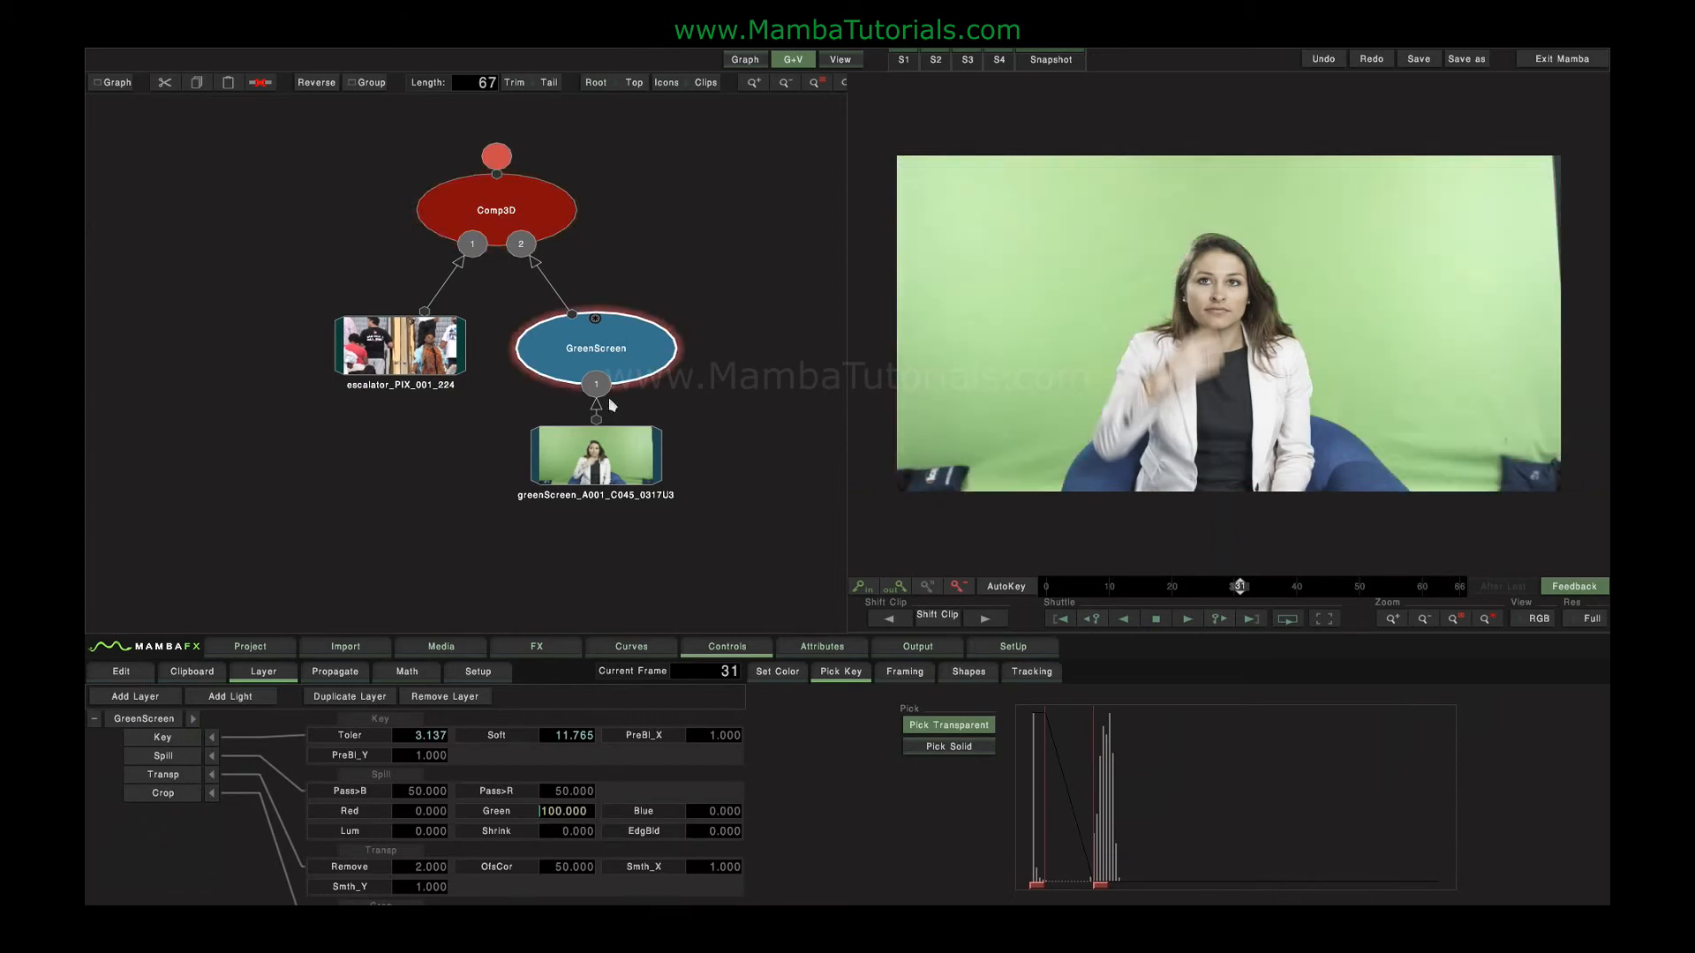
# Move the keyer and its clip down and insert a Blur node between the keyer and Comp3D.
pyautogui.click(524, 215)
pyautogui.moveTo(679, 443); pyautogui.dragTo(625, 403)
pyautogui.click(666, 302)
pyautogui.click(623, 430)
pyautogui.click(535, 646)
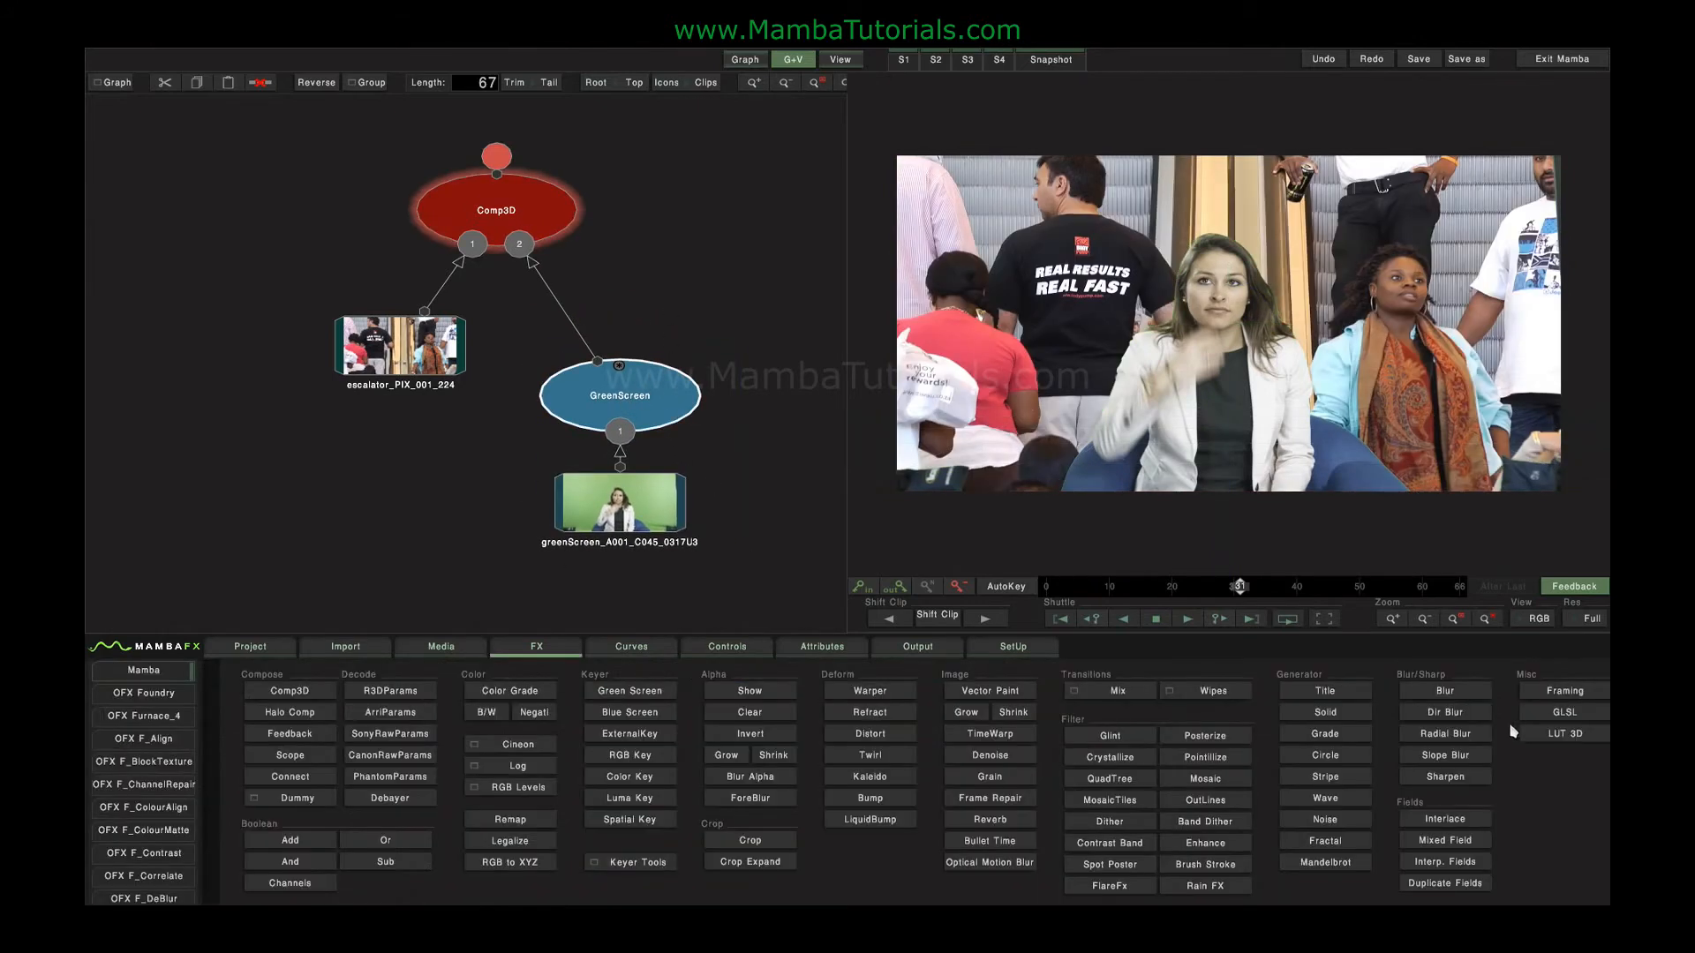
pyautogui.click(1445, 690)
pyautogui.click(609, 304)
# Inspect the blur node's output with different viewer channels, return to RGB and view the Comp3D result.
pyautogui.click(1535, 618)
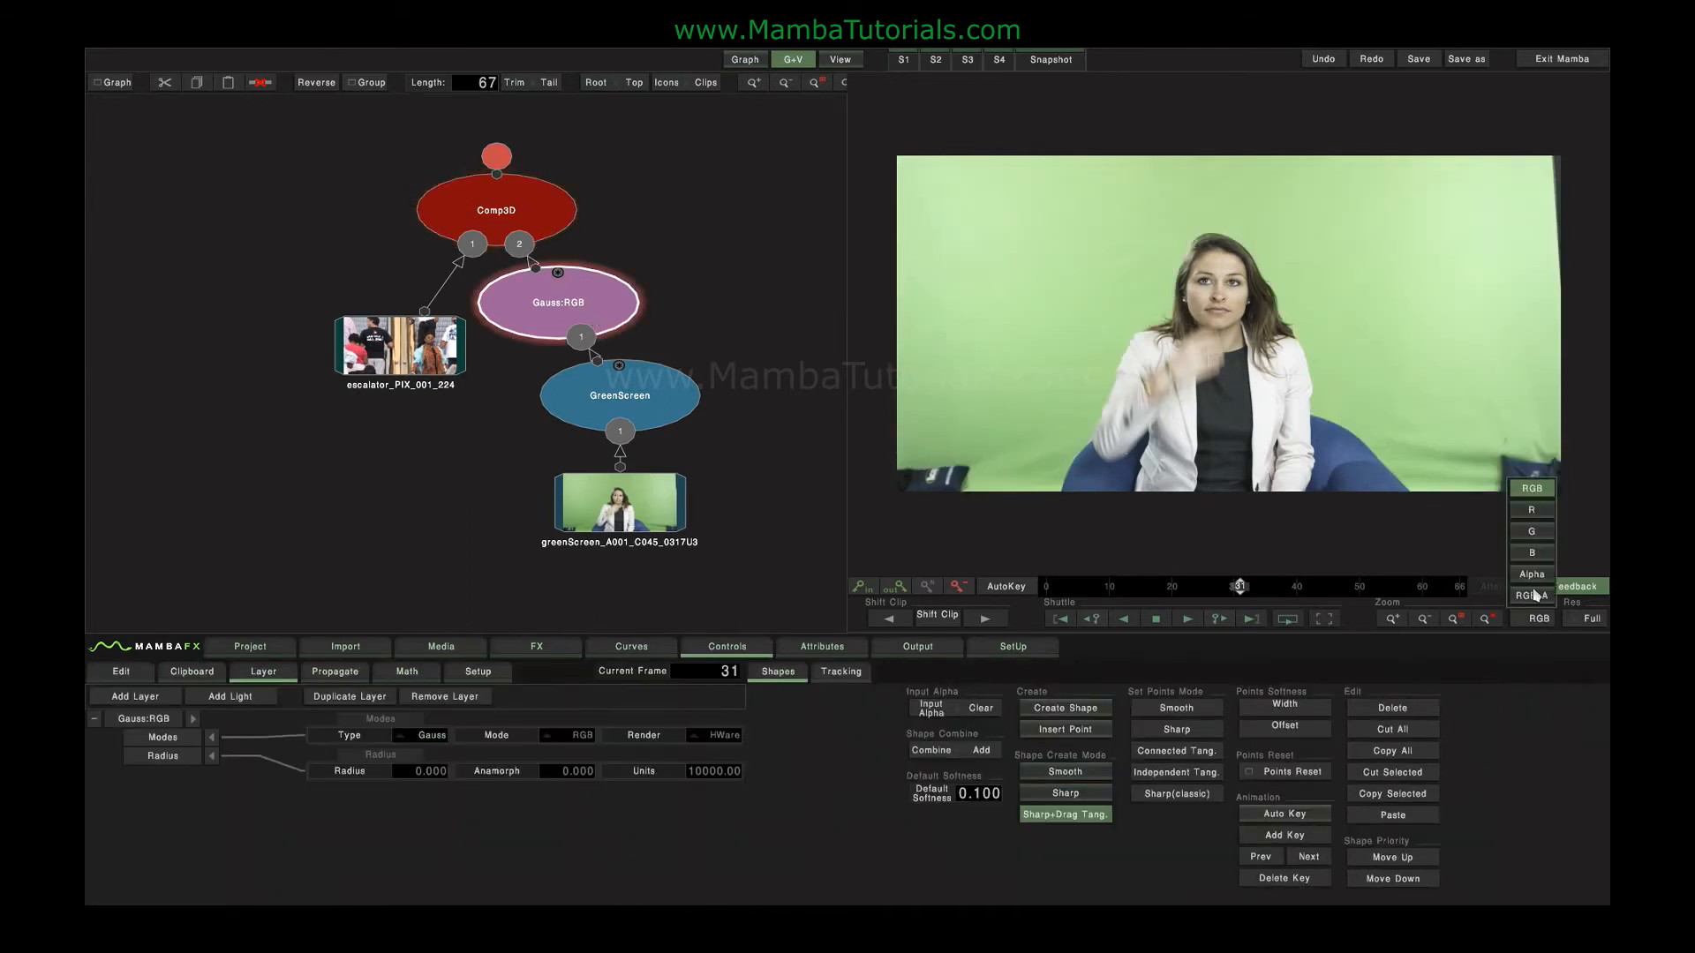
pyautogui.click(1536, 596)
pyautogui.click(1536, 618)
pyautogui.click(1534, 505)
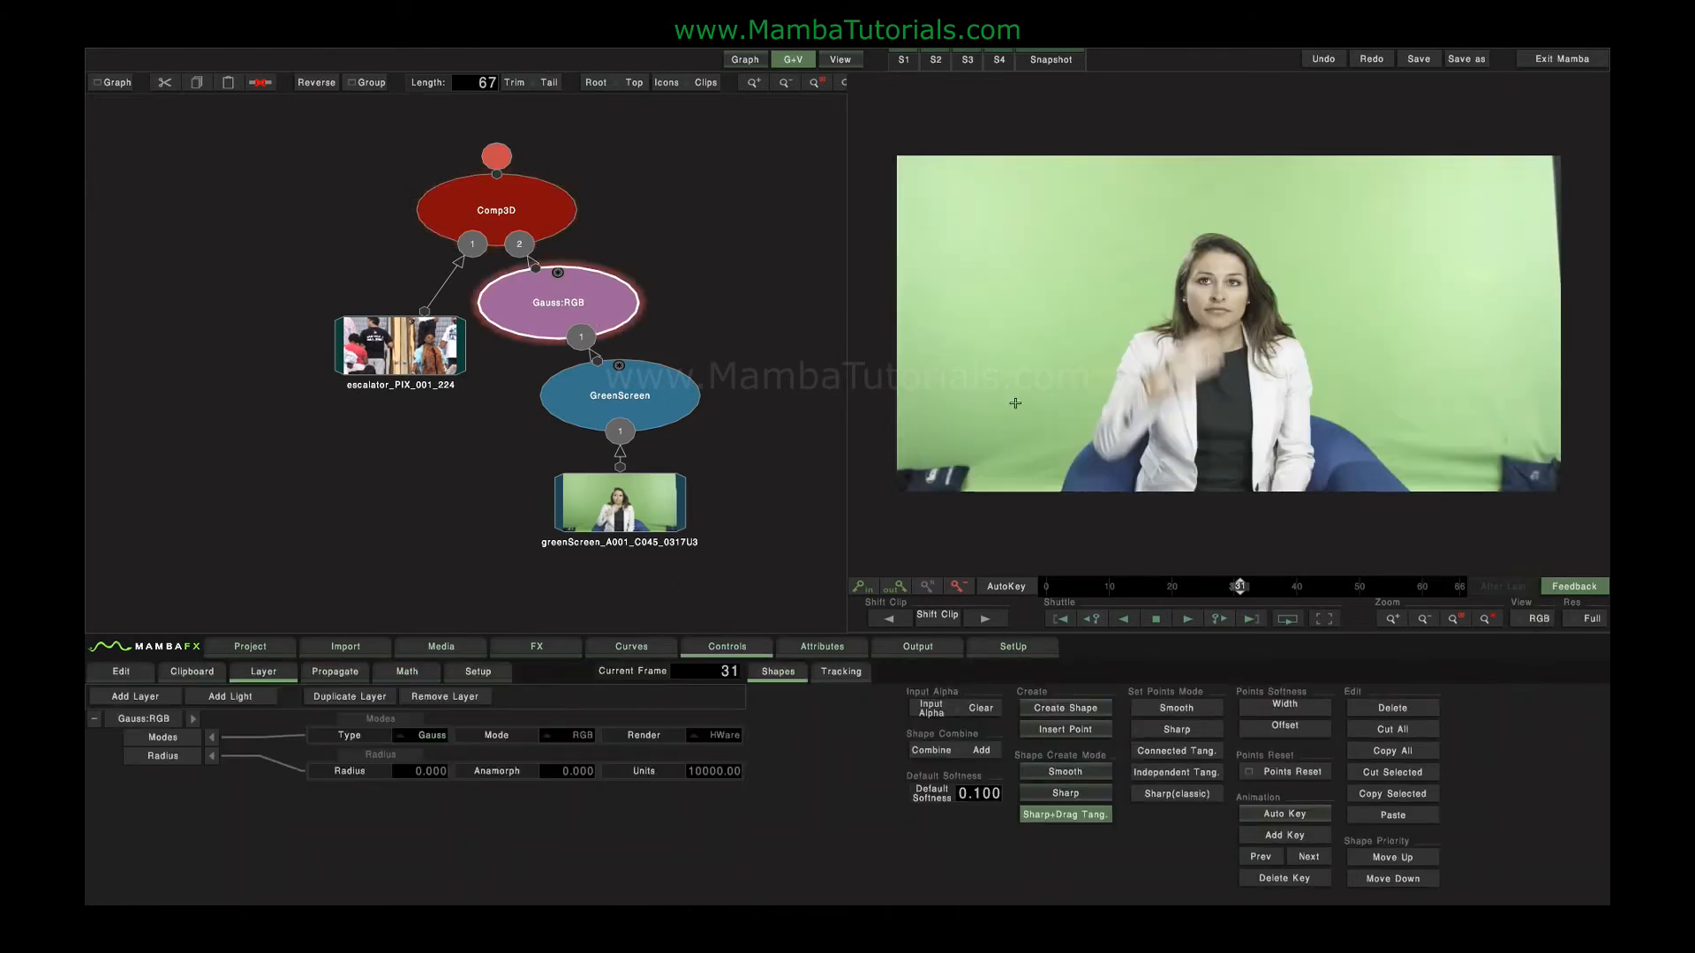
pyautogui.click(474, 212)
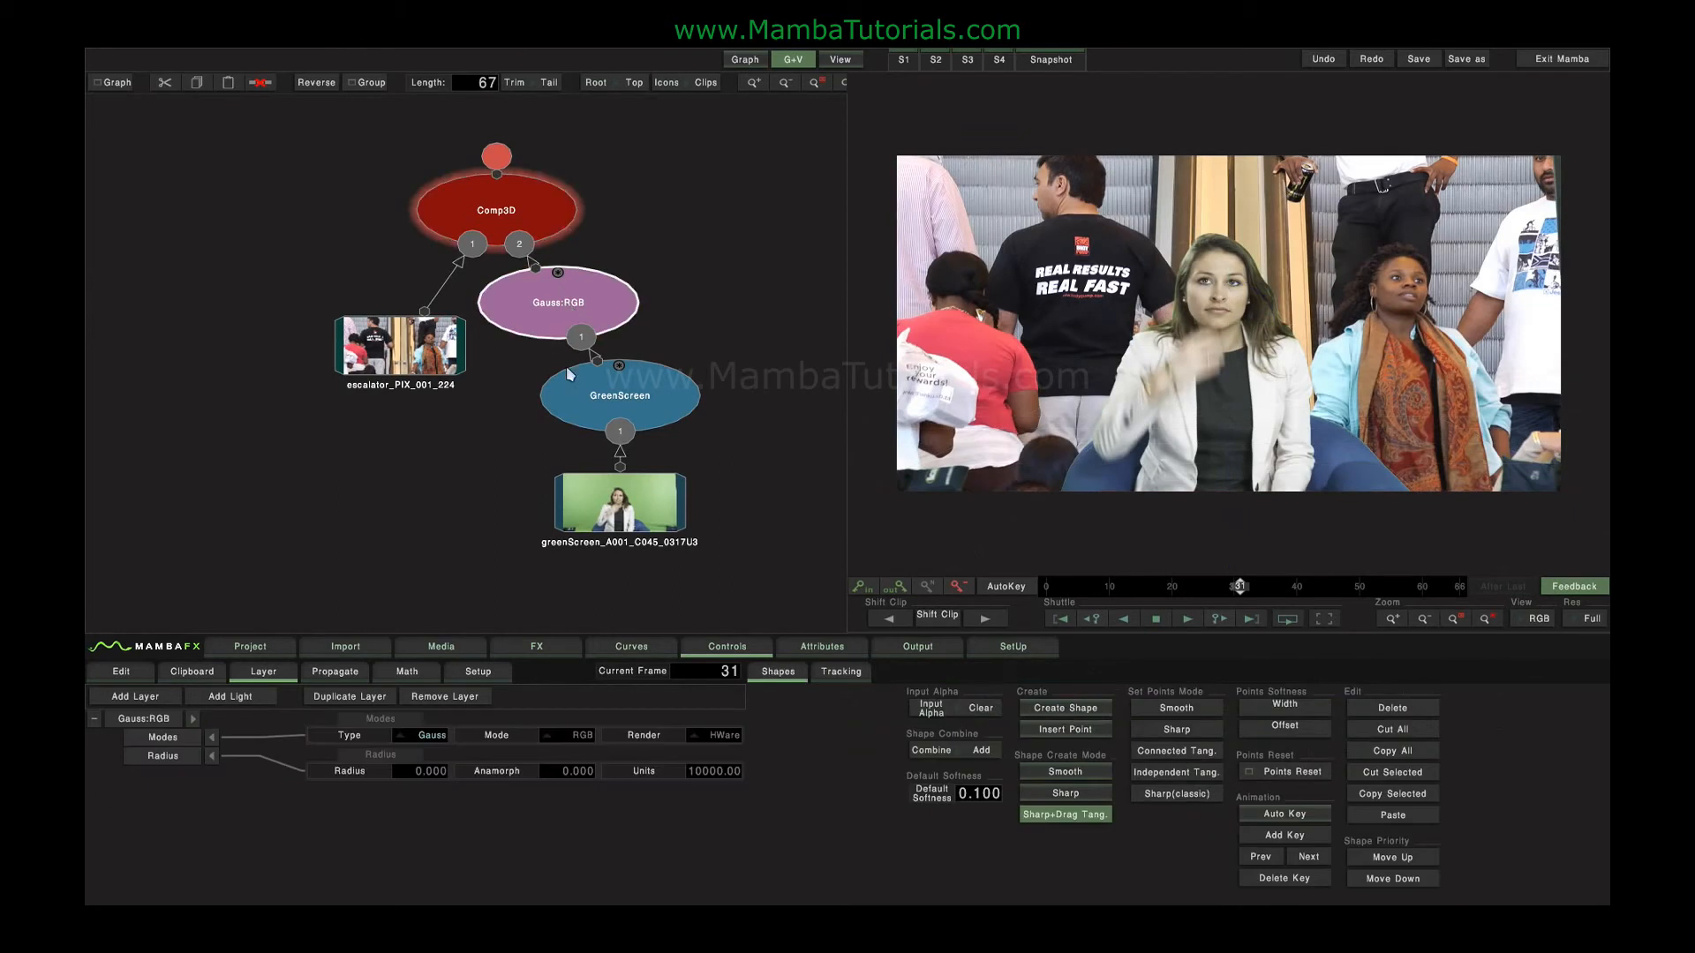
# Try a blur radius of 104 in RGB mode on the keyed woman and reset the radius to 0.
pyautogui.click(576, 737)
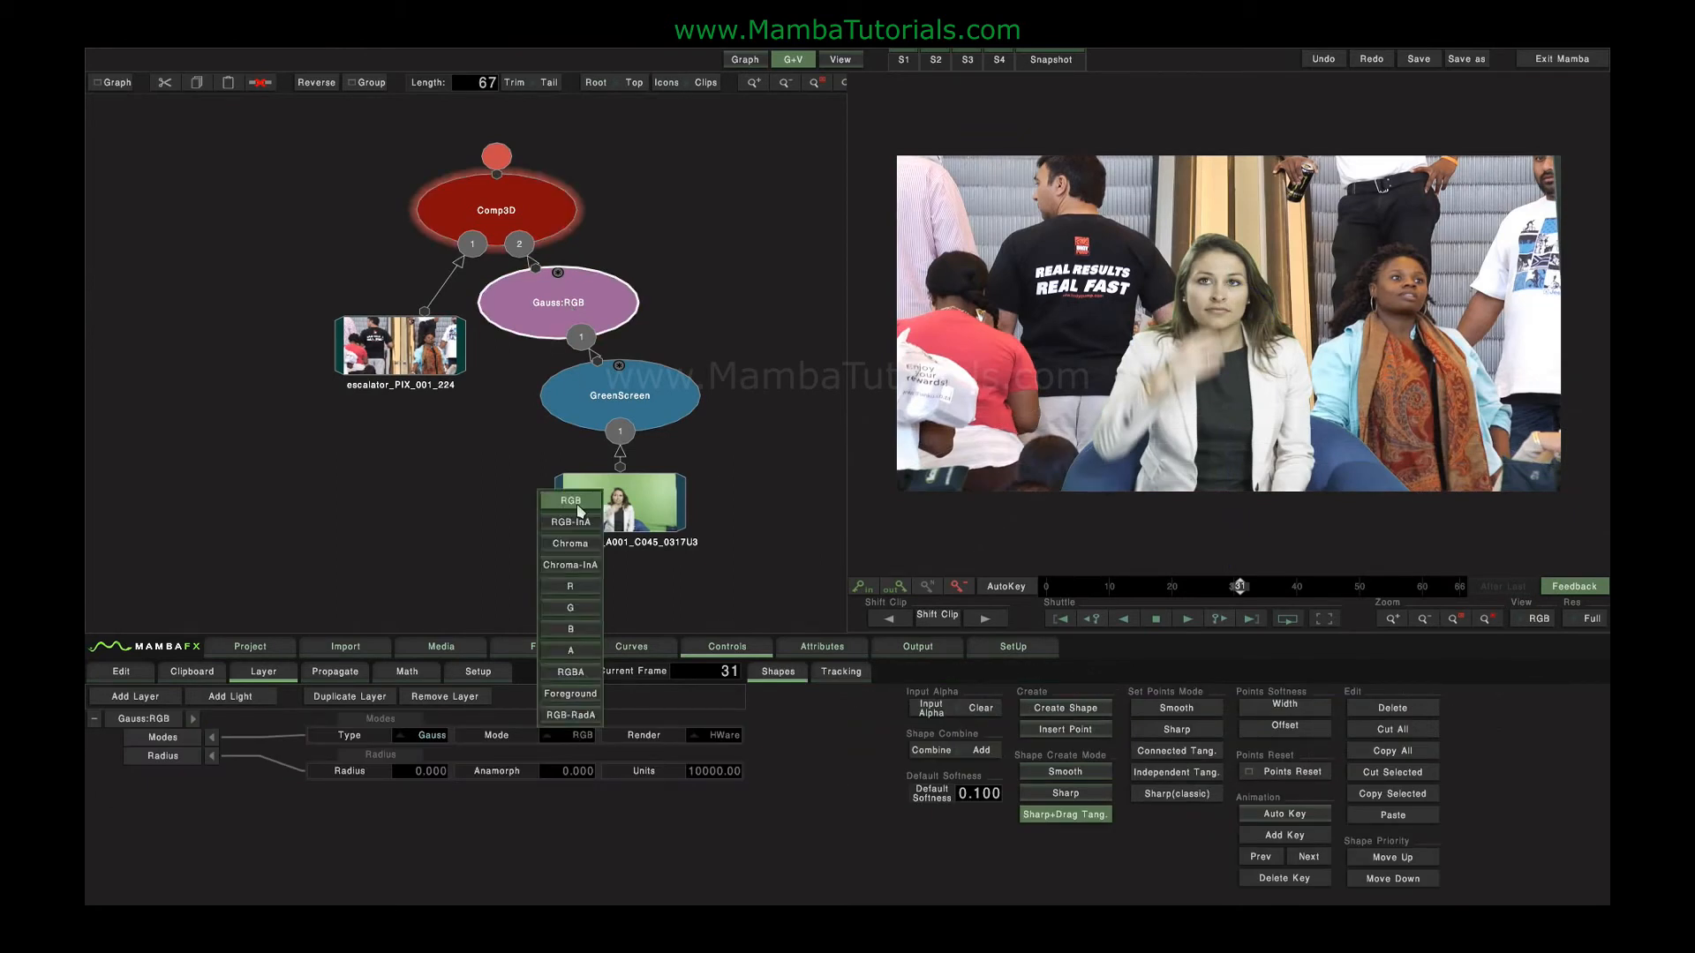
pyautogui.moveTo(537, 767); pyautogui.dragTo(1247, 745)
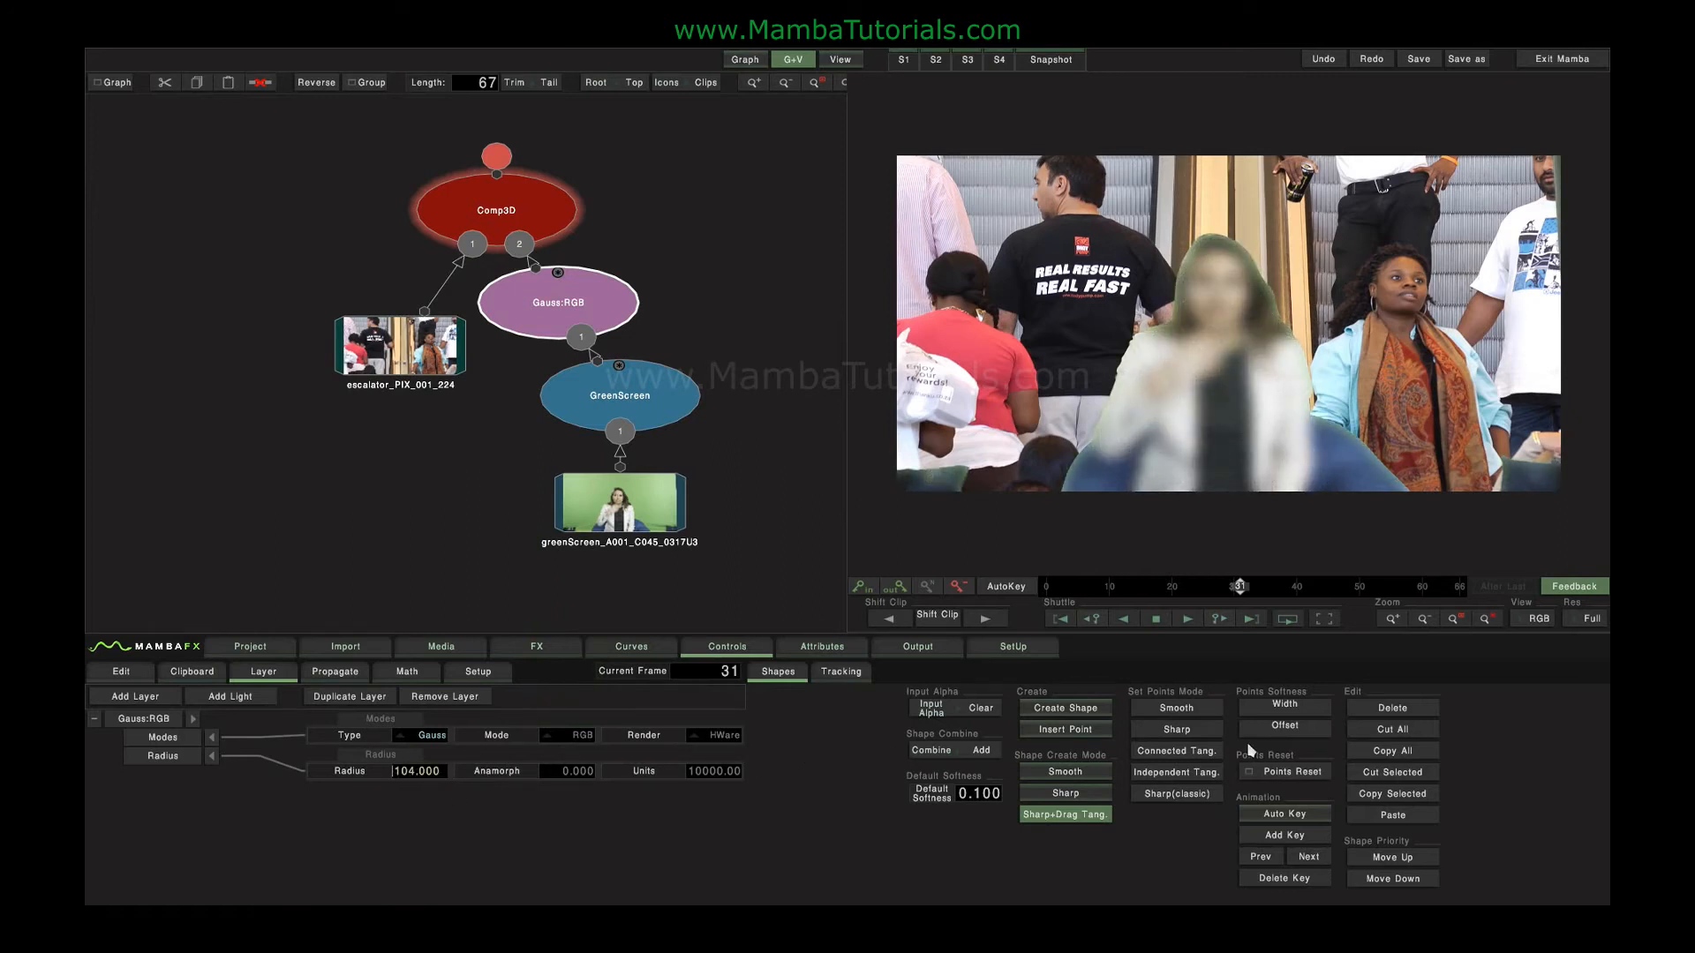
pyautogui.moveTo(1250, 750); pyautogui.dragTo(147, 789)
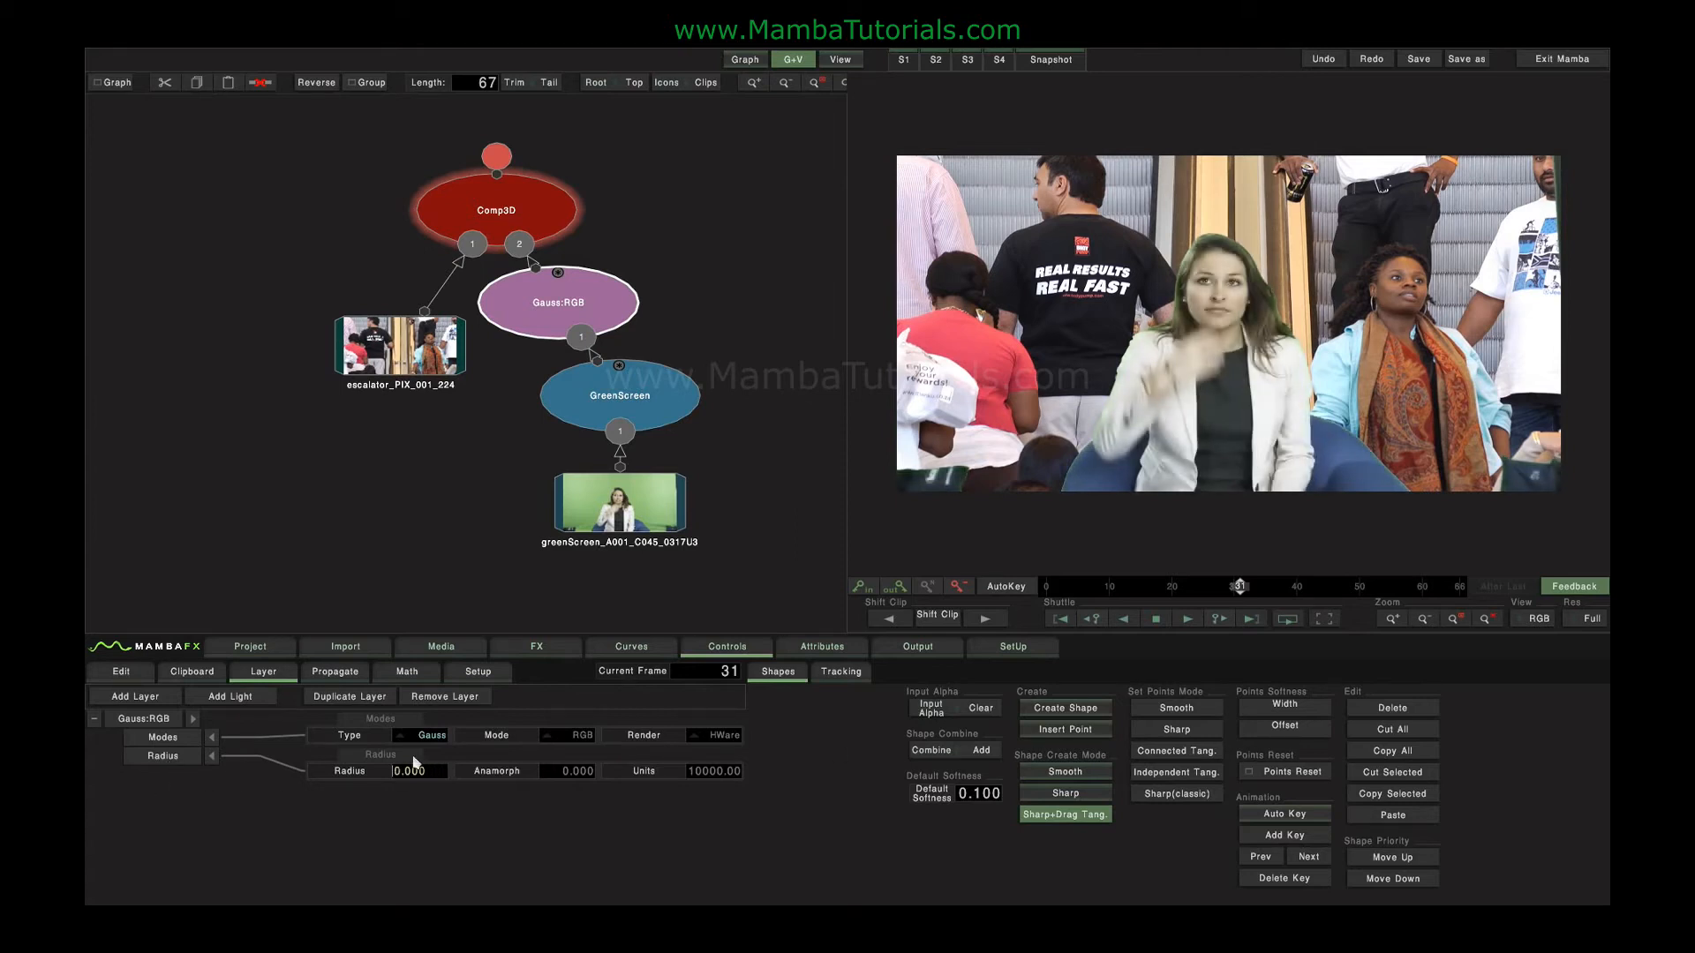
# Try the blur radius in RGBA mode and in A mode, resetting the radius to 0 each time.
pyautogui.click(575, 738)
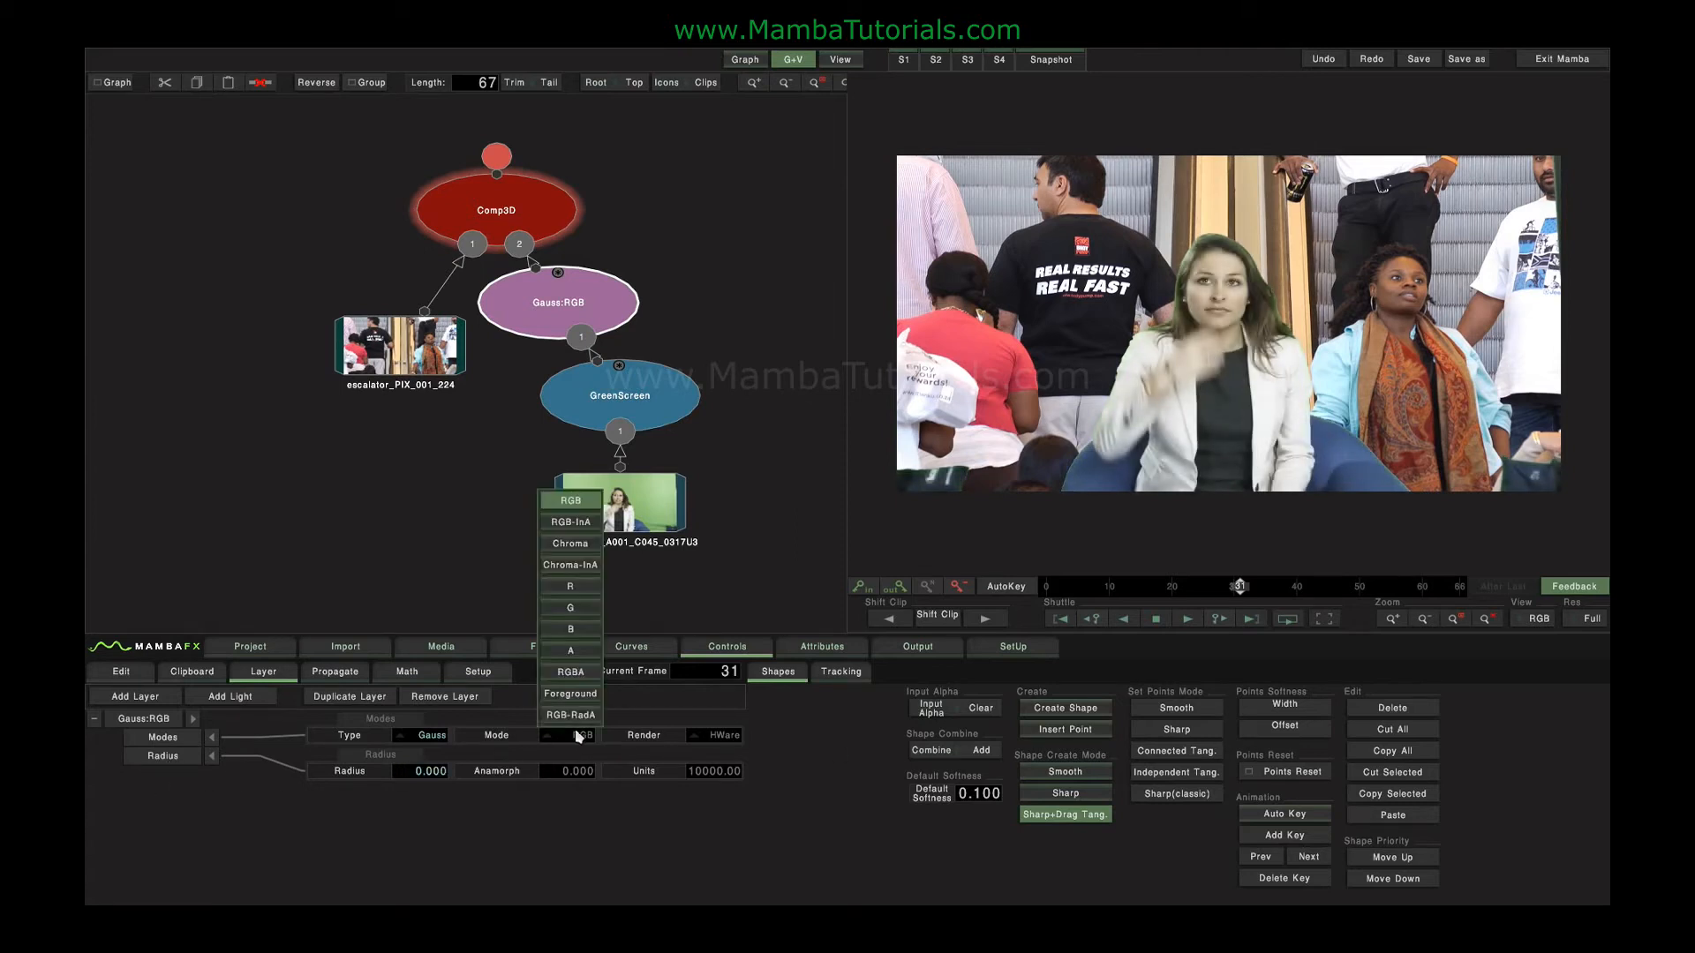
pyautogui.click(585, 678)
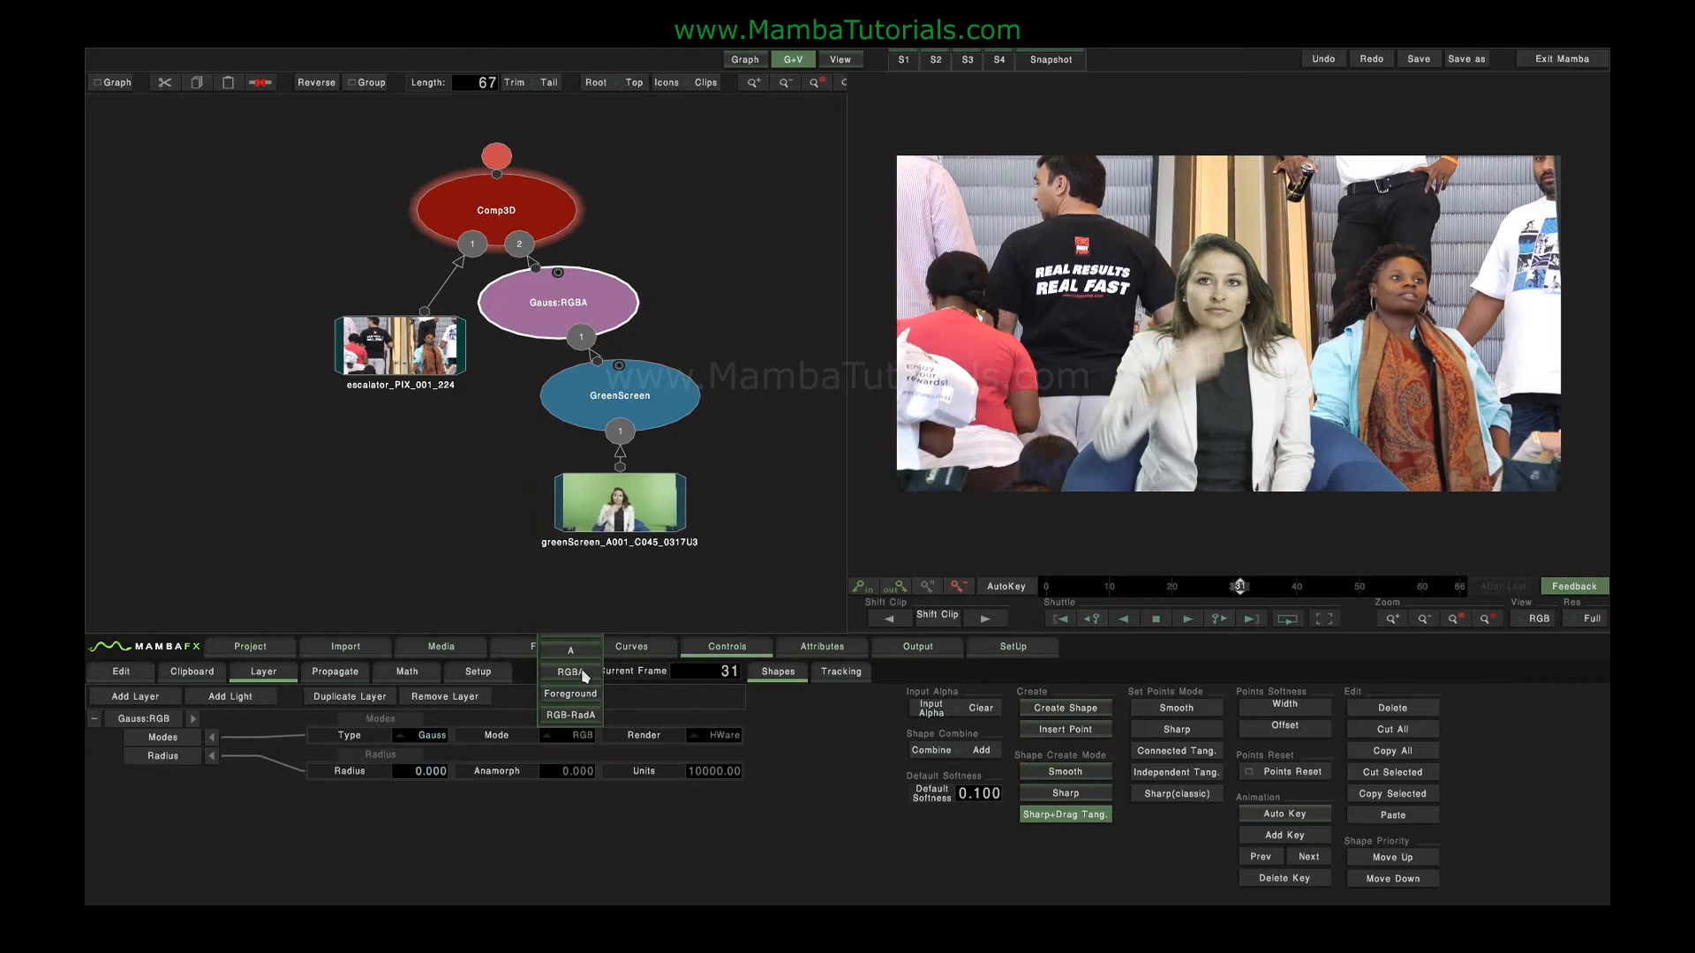
pyautogui.moveTo(416, 771); pyautogui.dragTo(88, 774)
pyautogui.click(571, 740)
pyautogui.click(569, 657)
pyautogui.moveTo(416, 774); pyautogui.dragTo(102, 781)
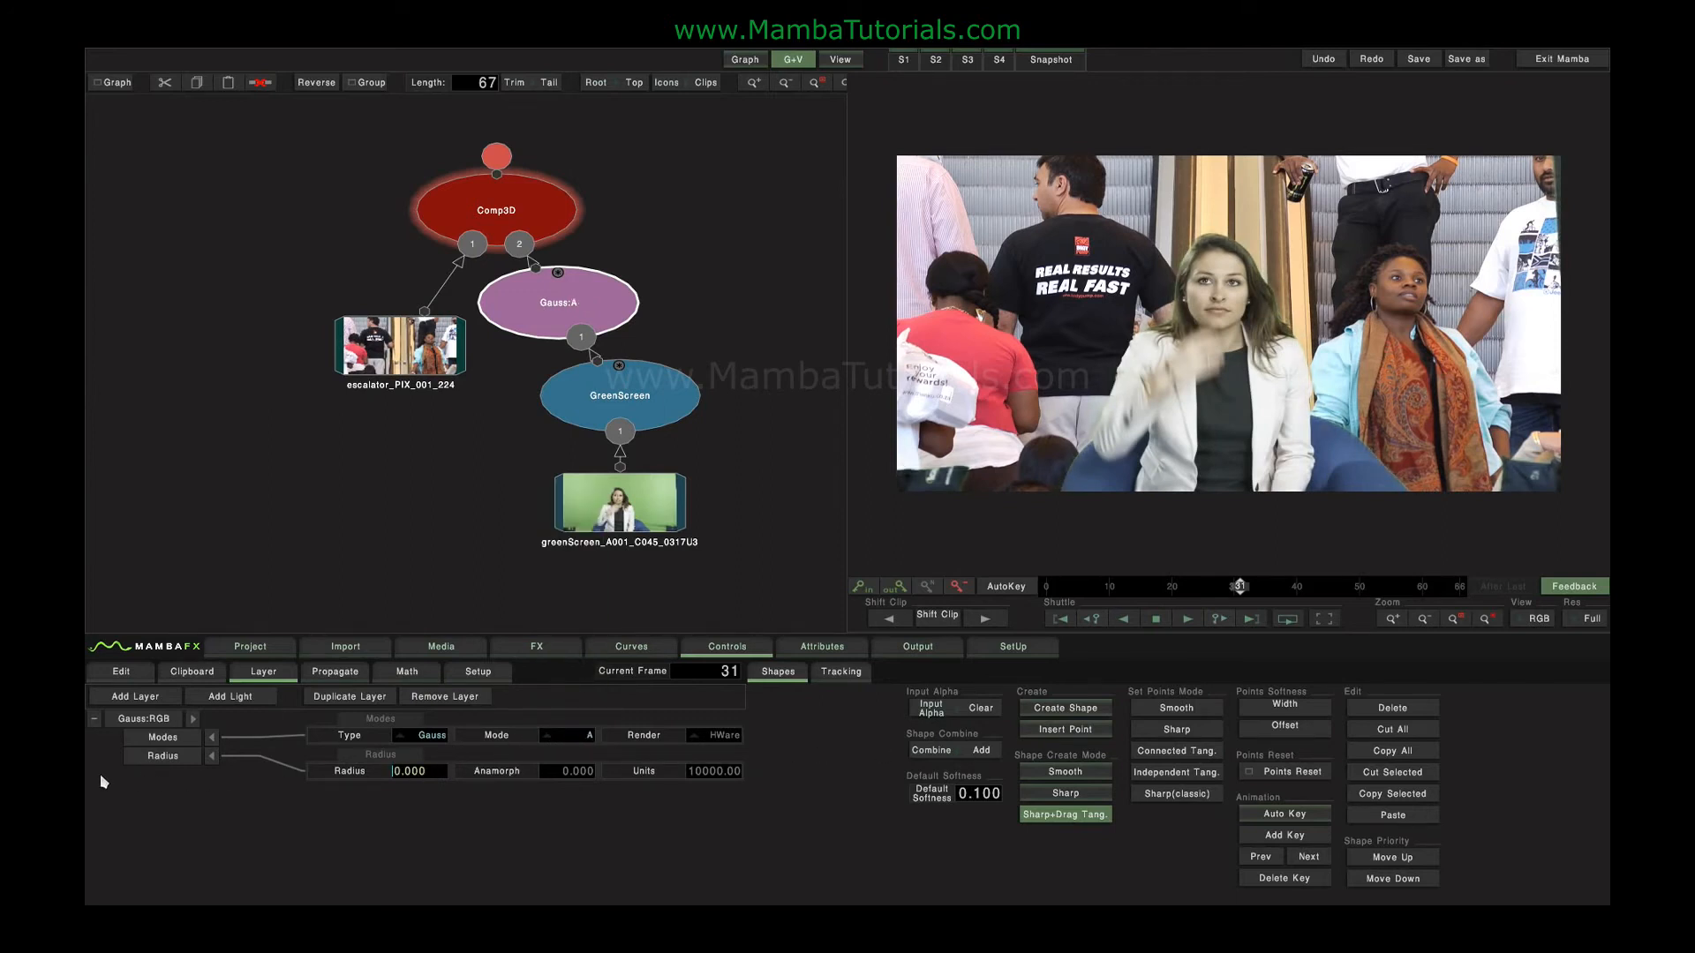
# Set the blur mode to RGBA with a radius of 113 and compare the blur node's output with the composite.
pyautogui.click(573, 735)
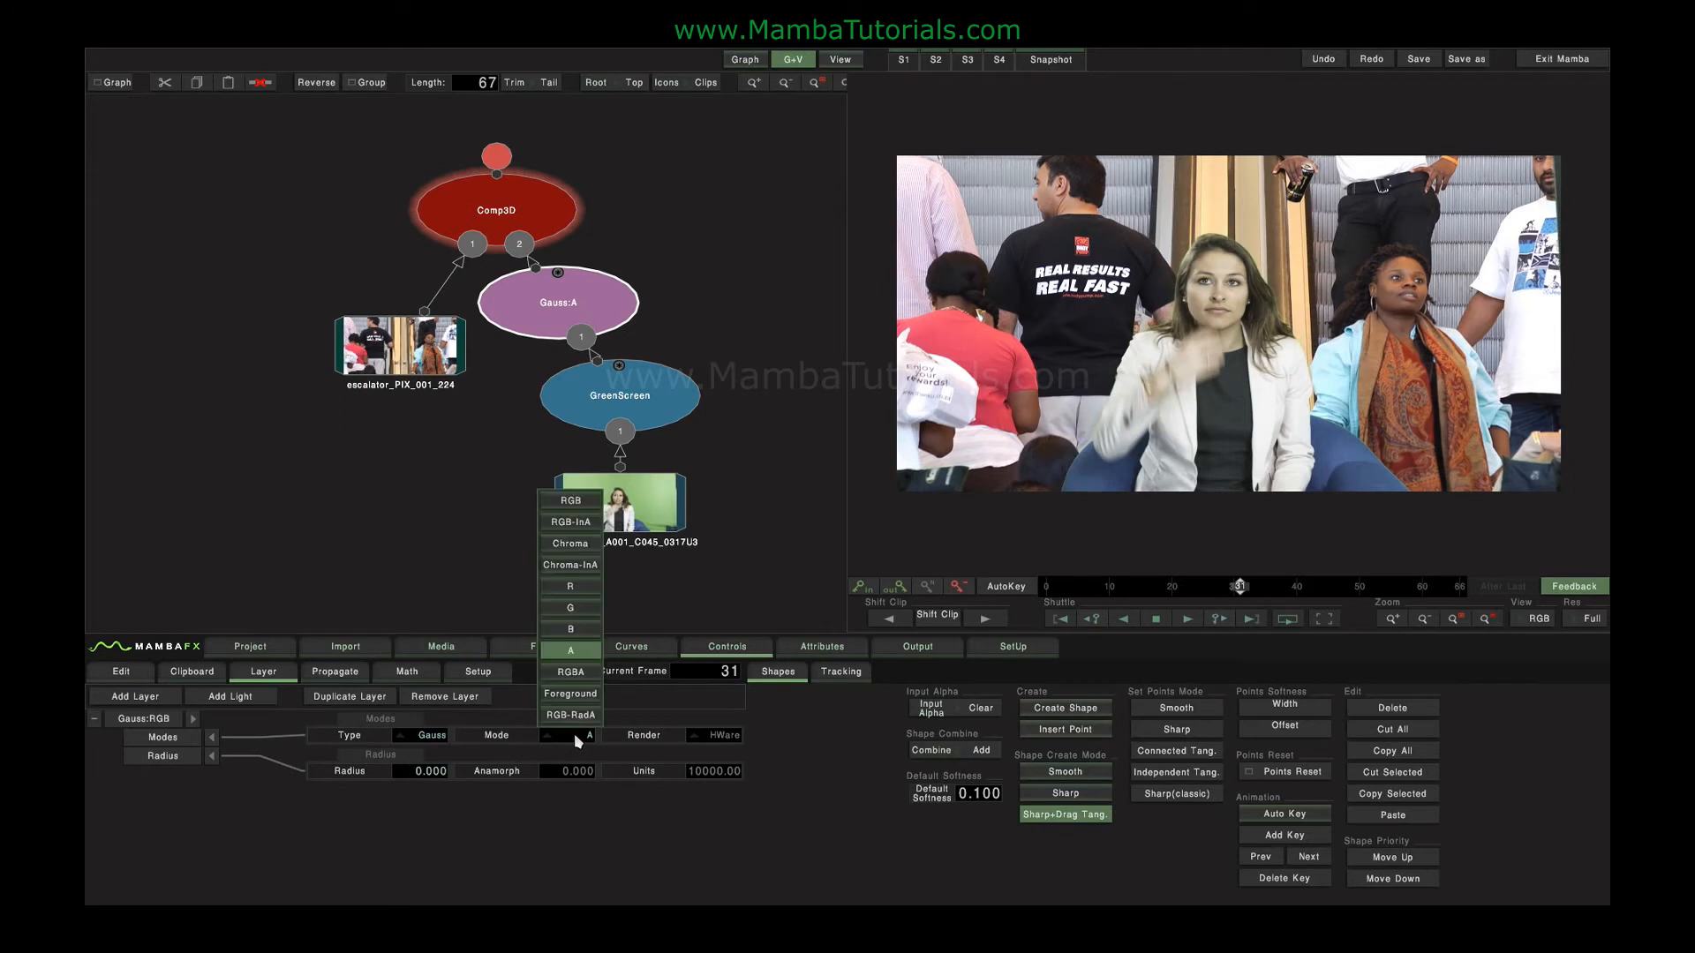
pyautogui.click(571, 673)
pyautogui.moveTo(415, 770); pyautogui.dragTo(1303, 745)
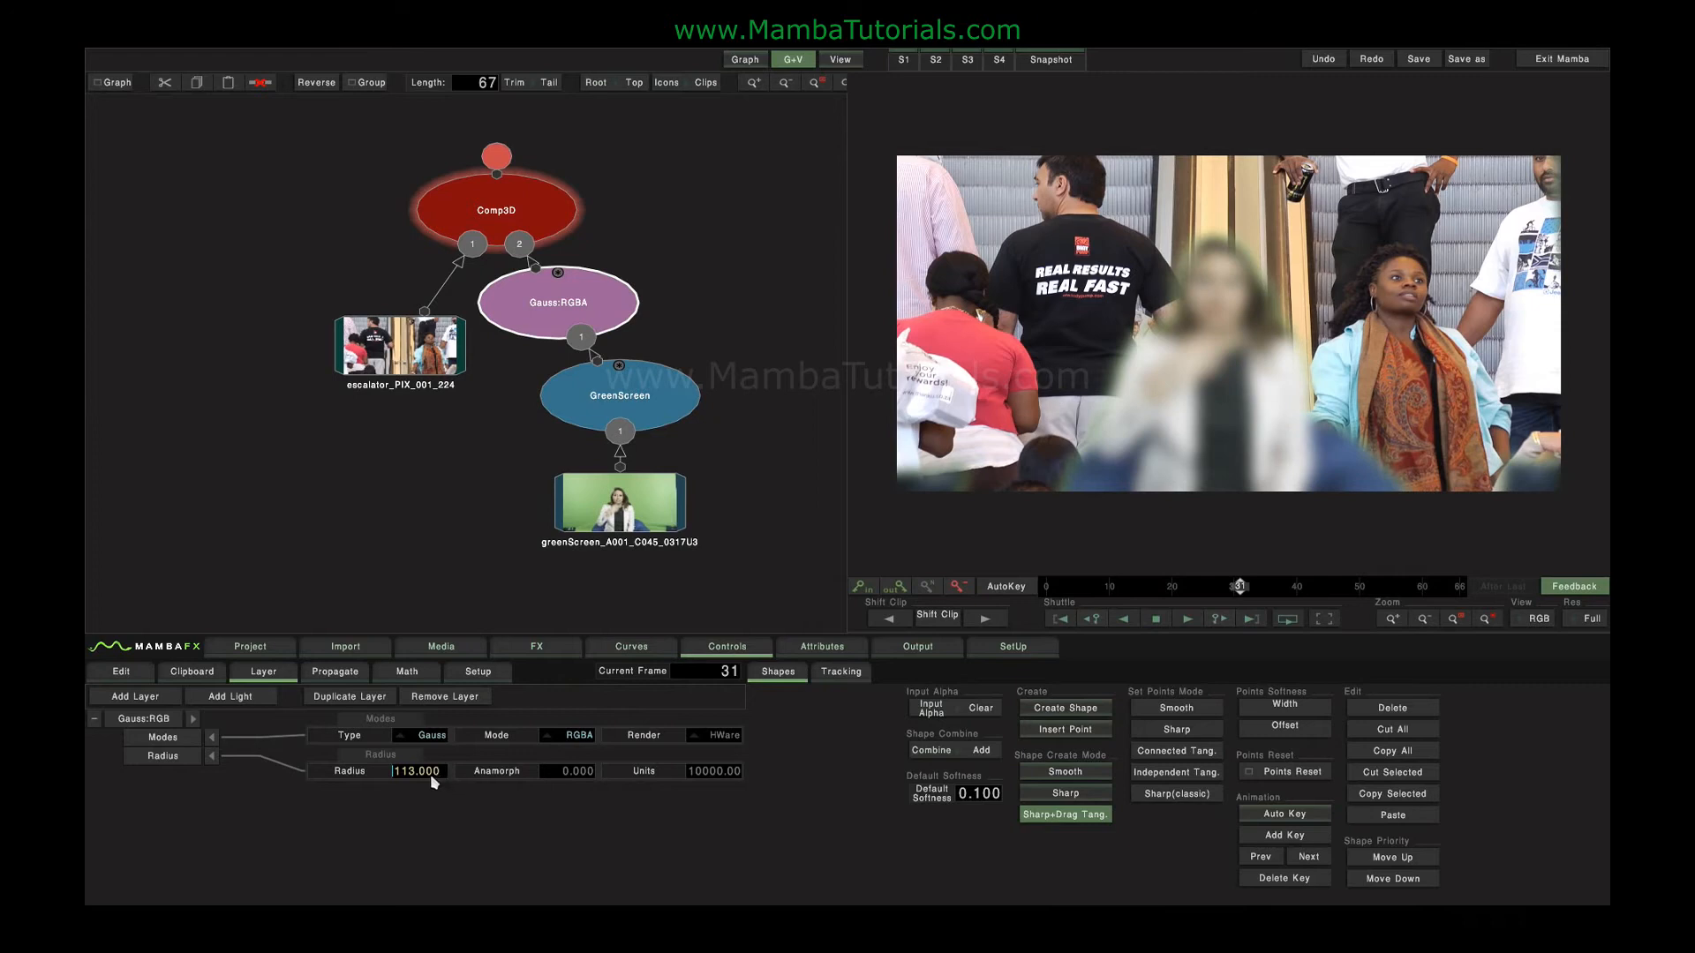
pyautogui.click(574, 319)
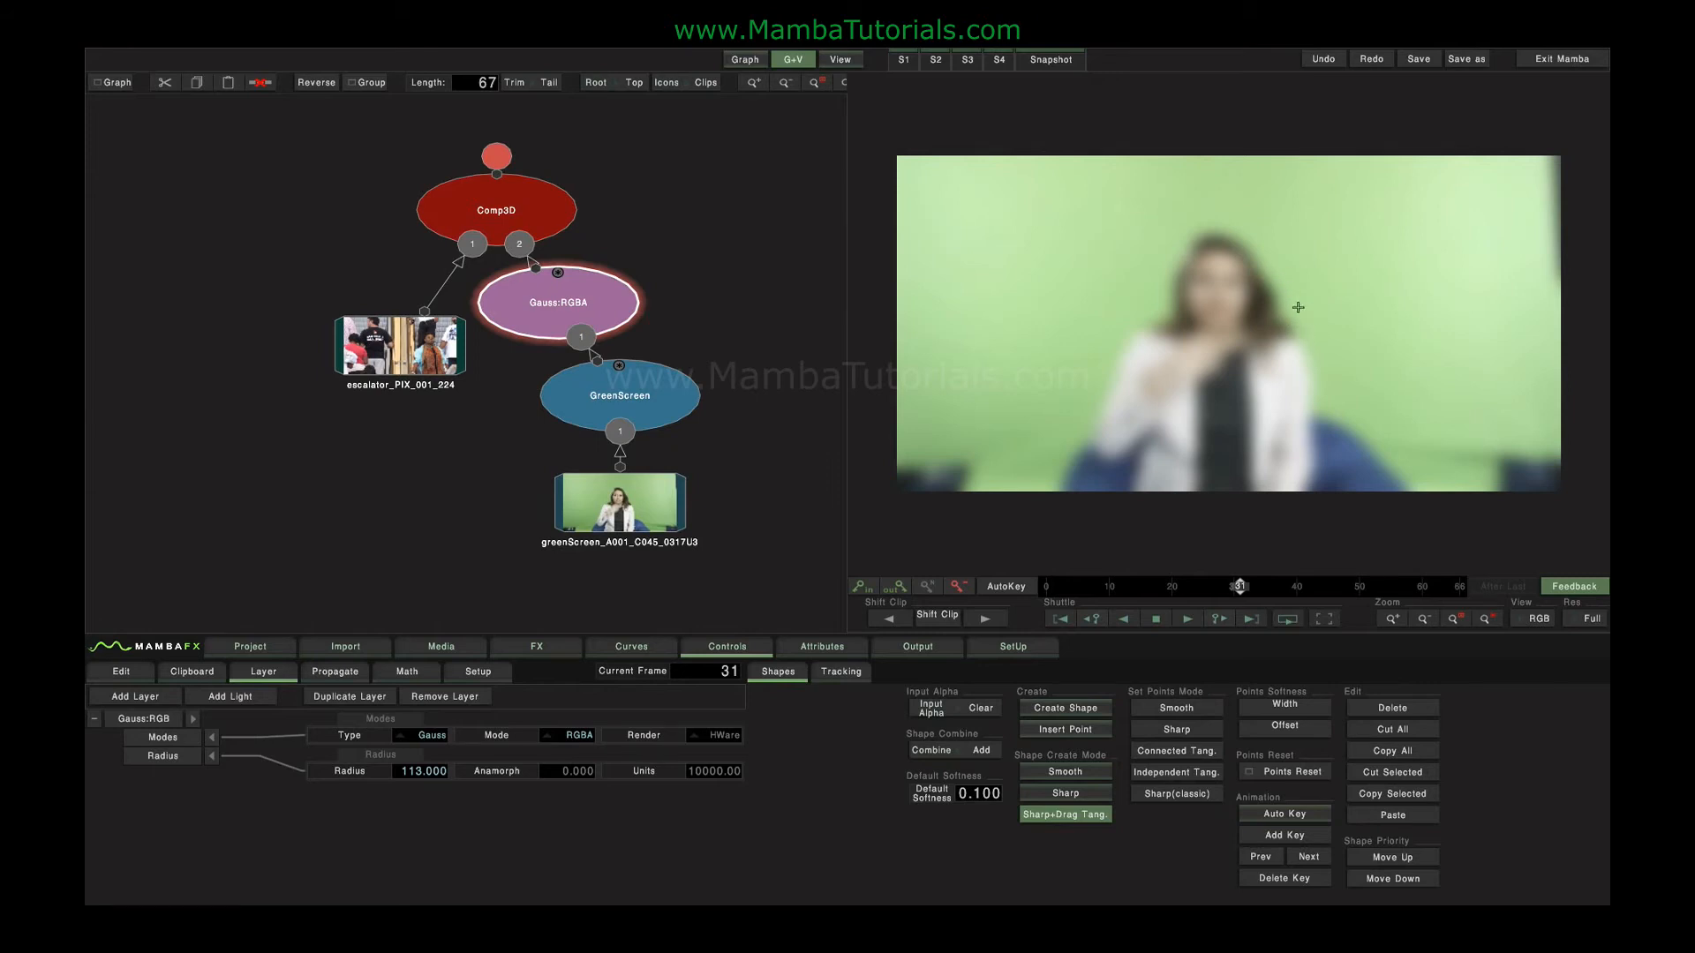
pyautogui.click(538, 198)
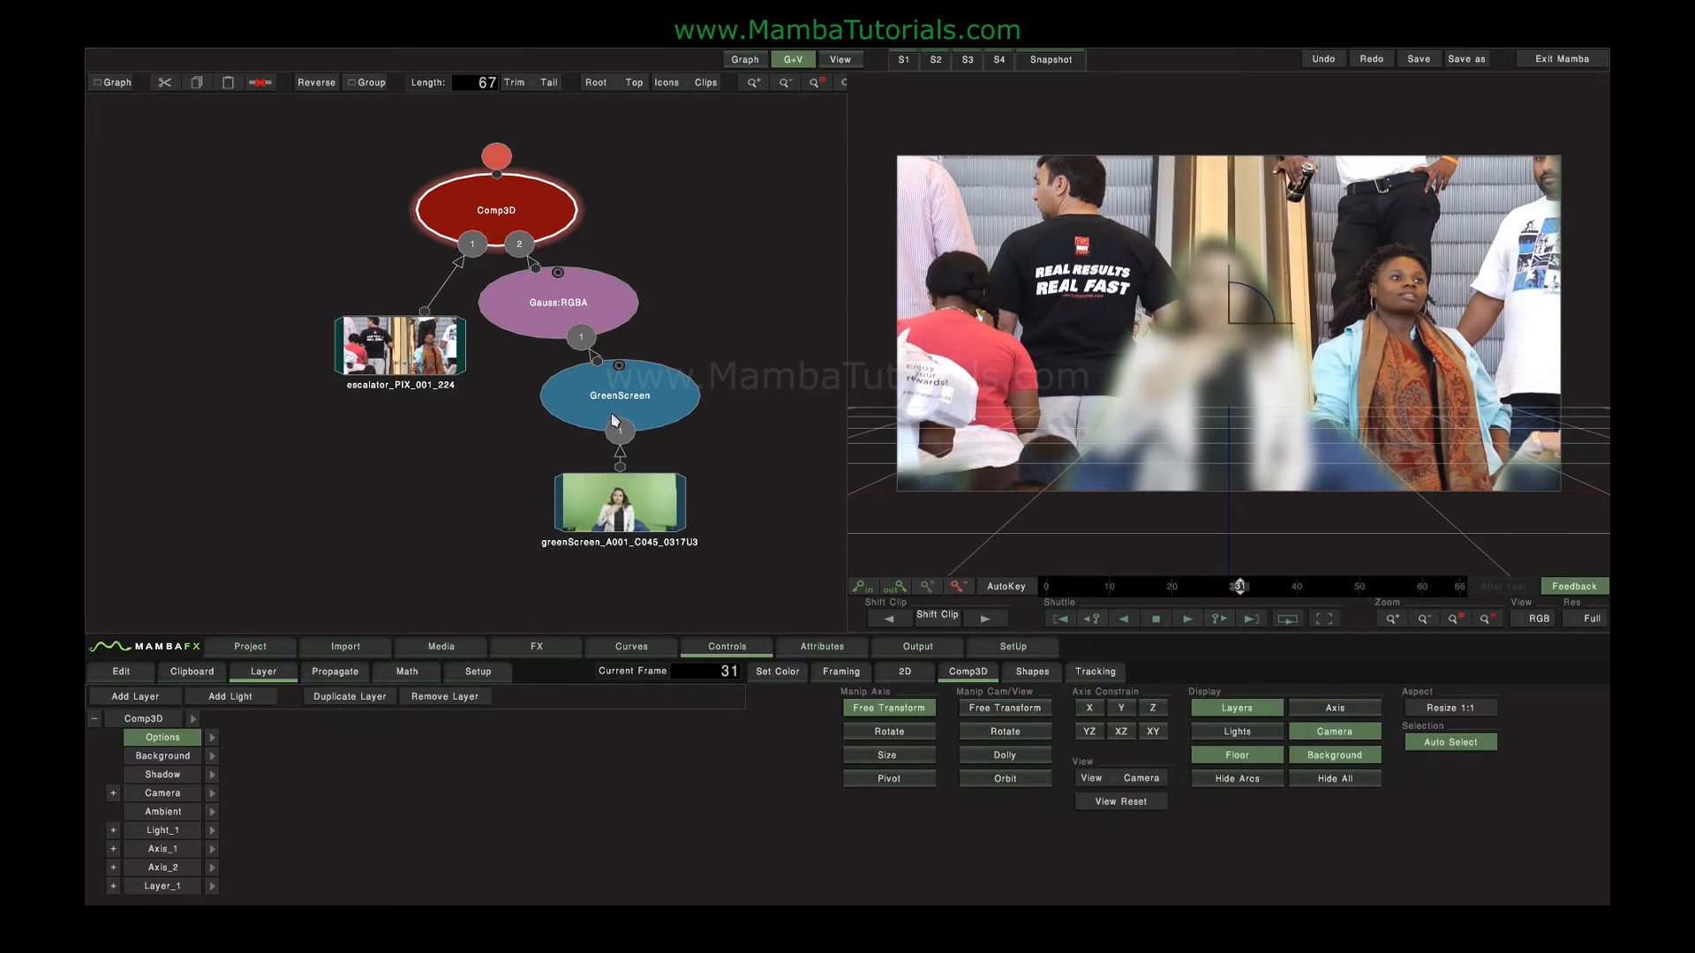
# Set the blur mode to Foreground while viewing the composite.
pyautogui.click(623, 402)
pyautogui.click(543, 322)
pyautogui.click(575, 735)
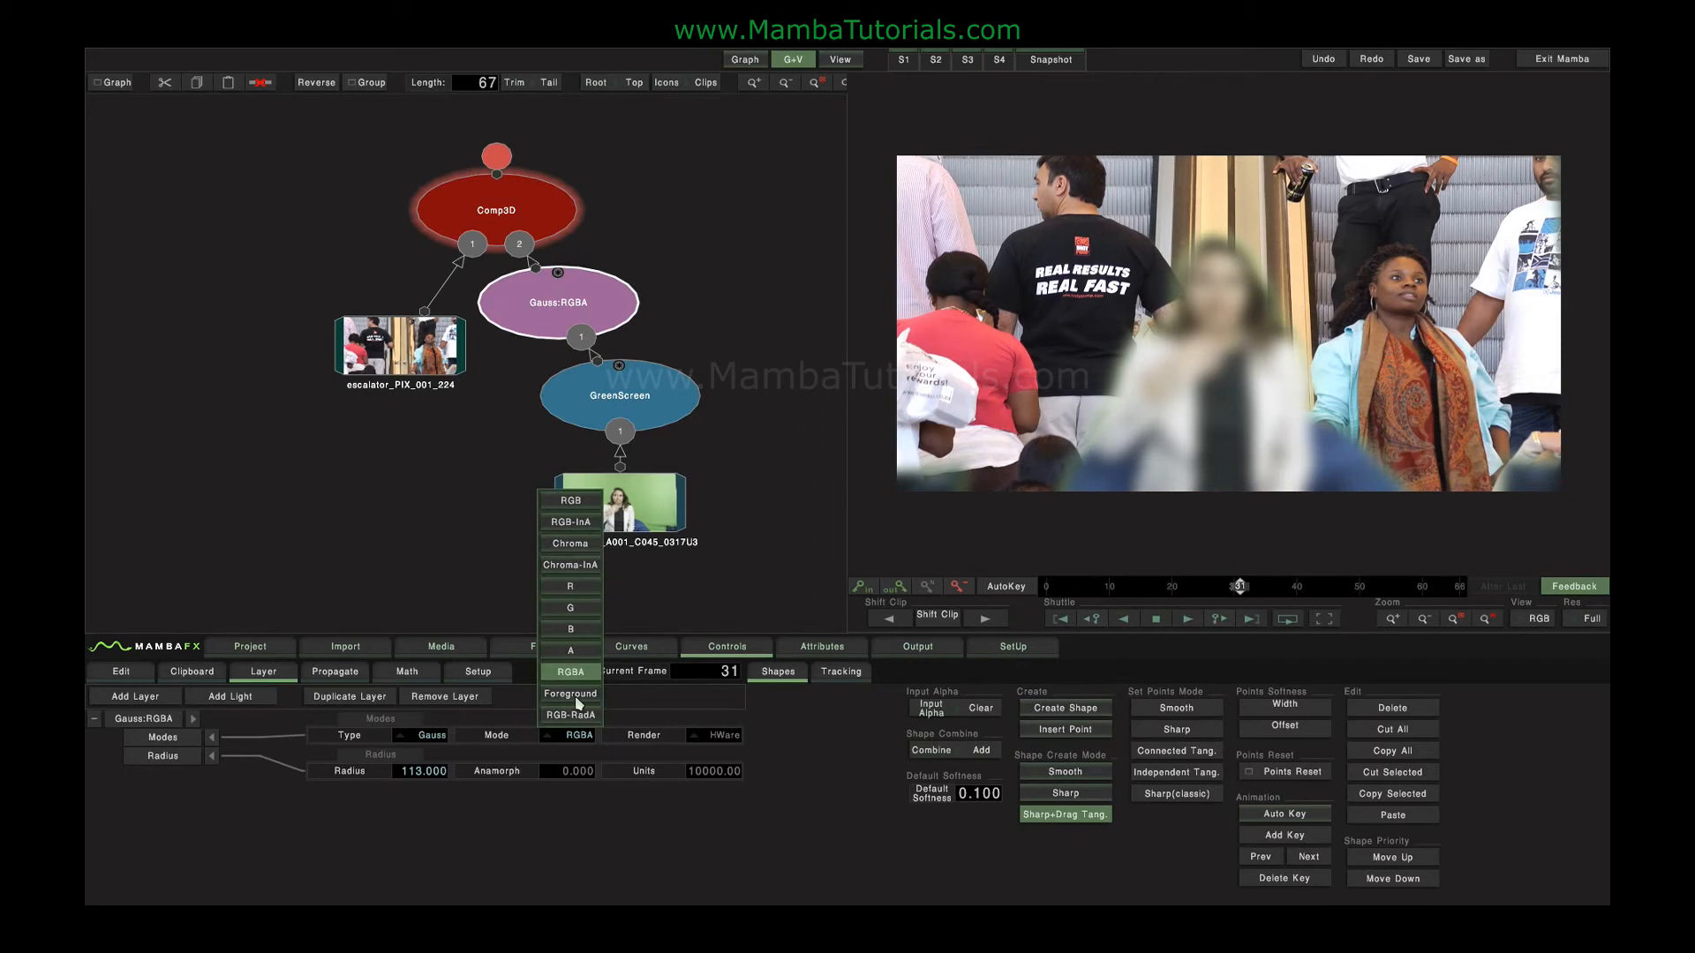
pyautogui.click(571, 695)
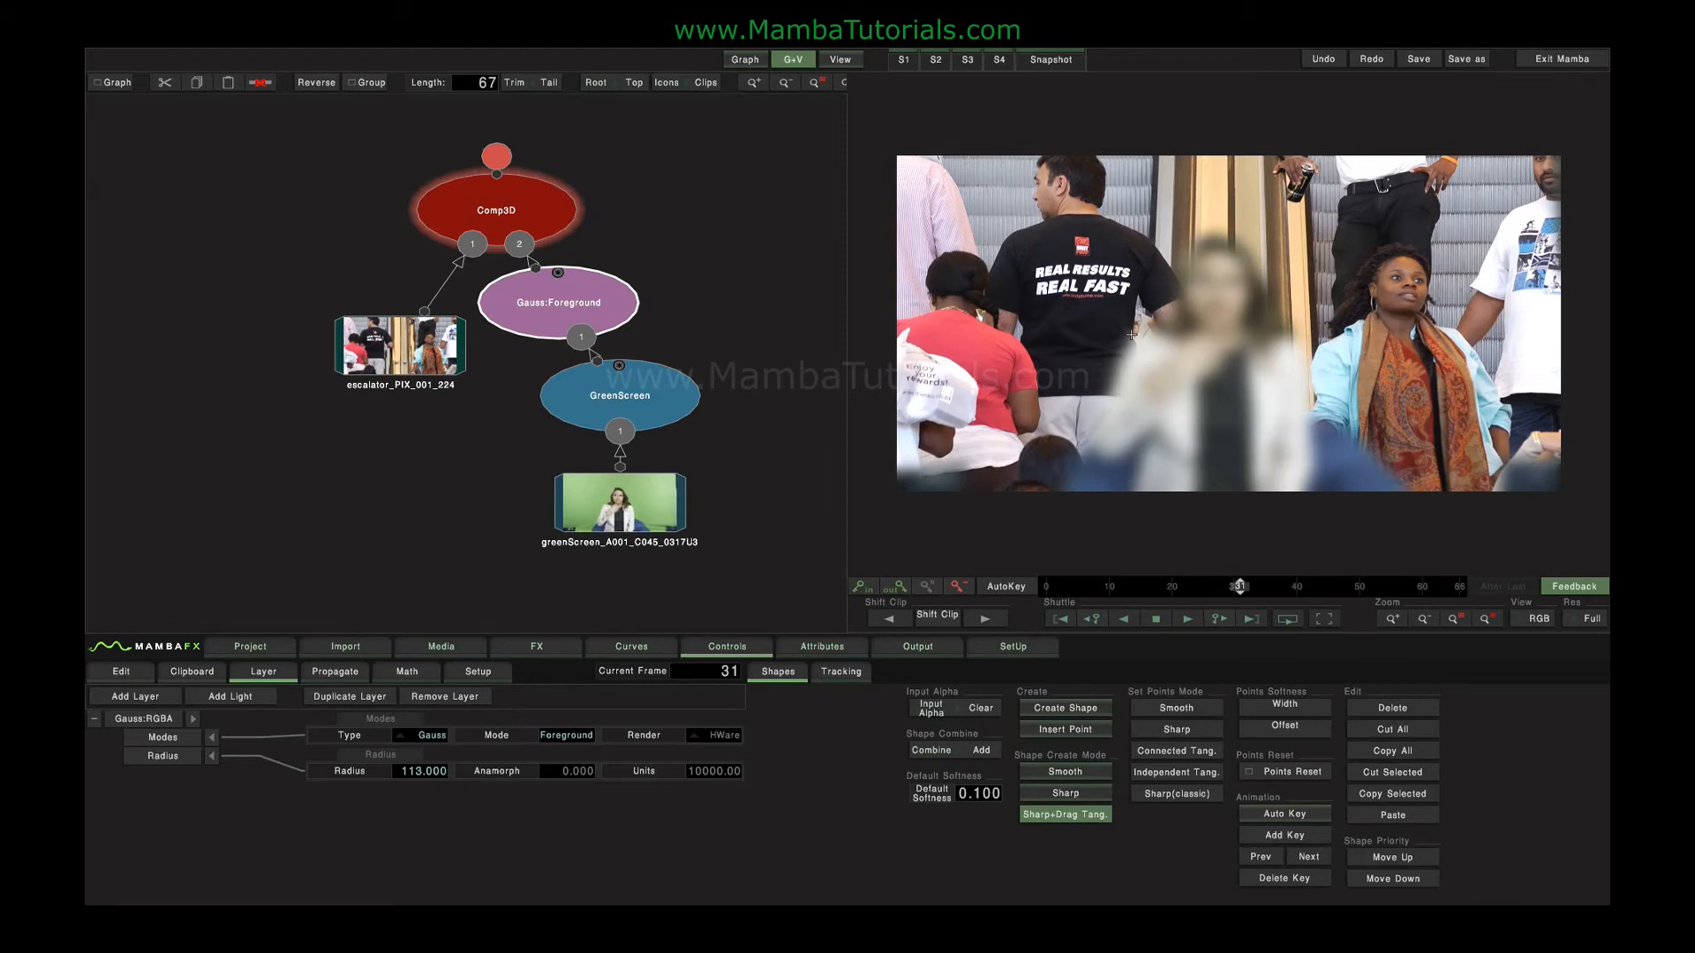
# View the blur node's output, set its mode to RGB and radius to 169, and try out the anamorph value.
pyautogui.click(573, 304)
pyautogui.click(567, 735)
pyautogui.click(573, 505)
pyautogui.doubleClick(583, 294)
pyautogui.moveTo(411, 771); pyautogui.dragTo(699, 798)
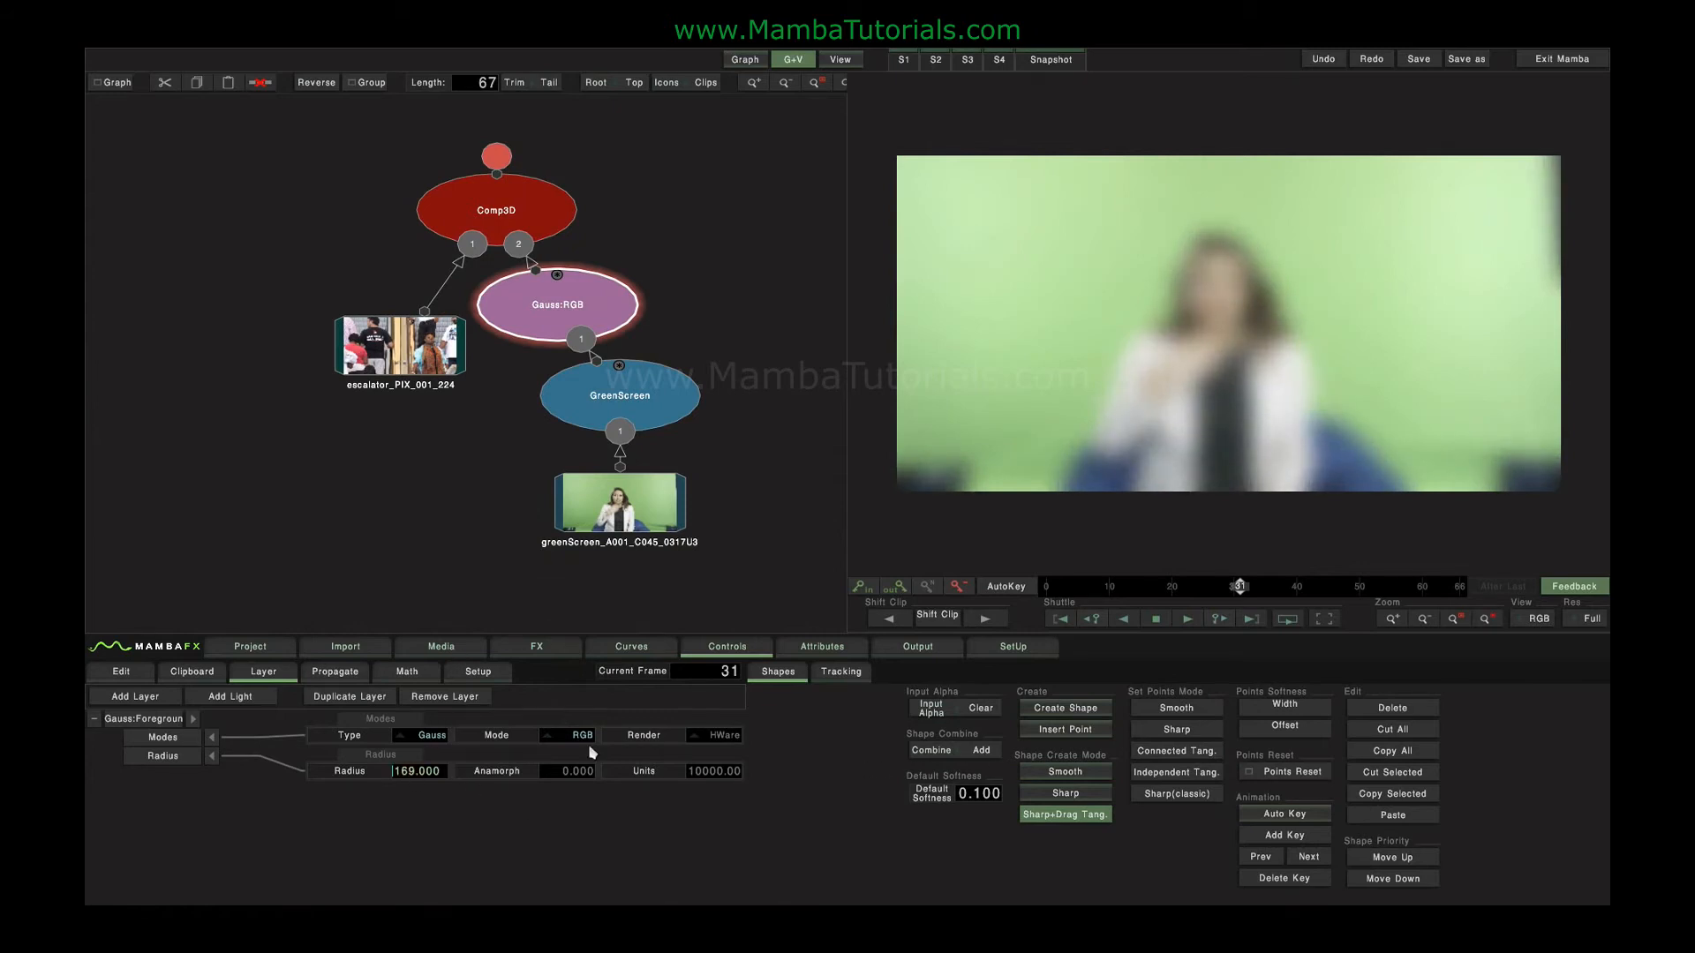
pyautogui.moveTo(555, 771); pyautogui.dragTo(464, 787)
# Delete the Comp3D, blur, keyer and green screen clip, and move the remaining escalator clip to the middle of the graph.
pyautogui.click(505, 230)
pyautogui.press('Delete')
pyautogui.click(564, 310)
pyautogui.press('Delete')
pyautogui.click(605, 403)
pyautogui.press('Delete')
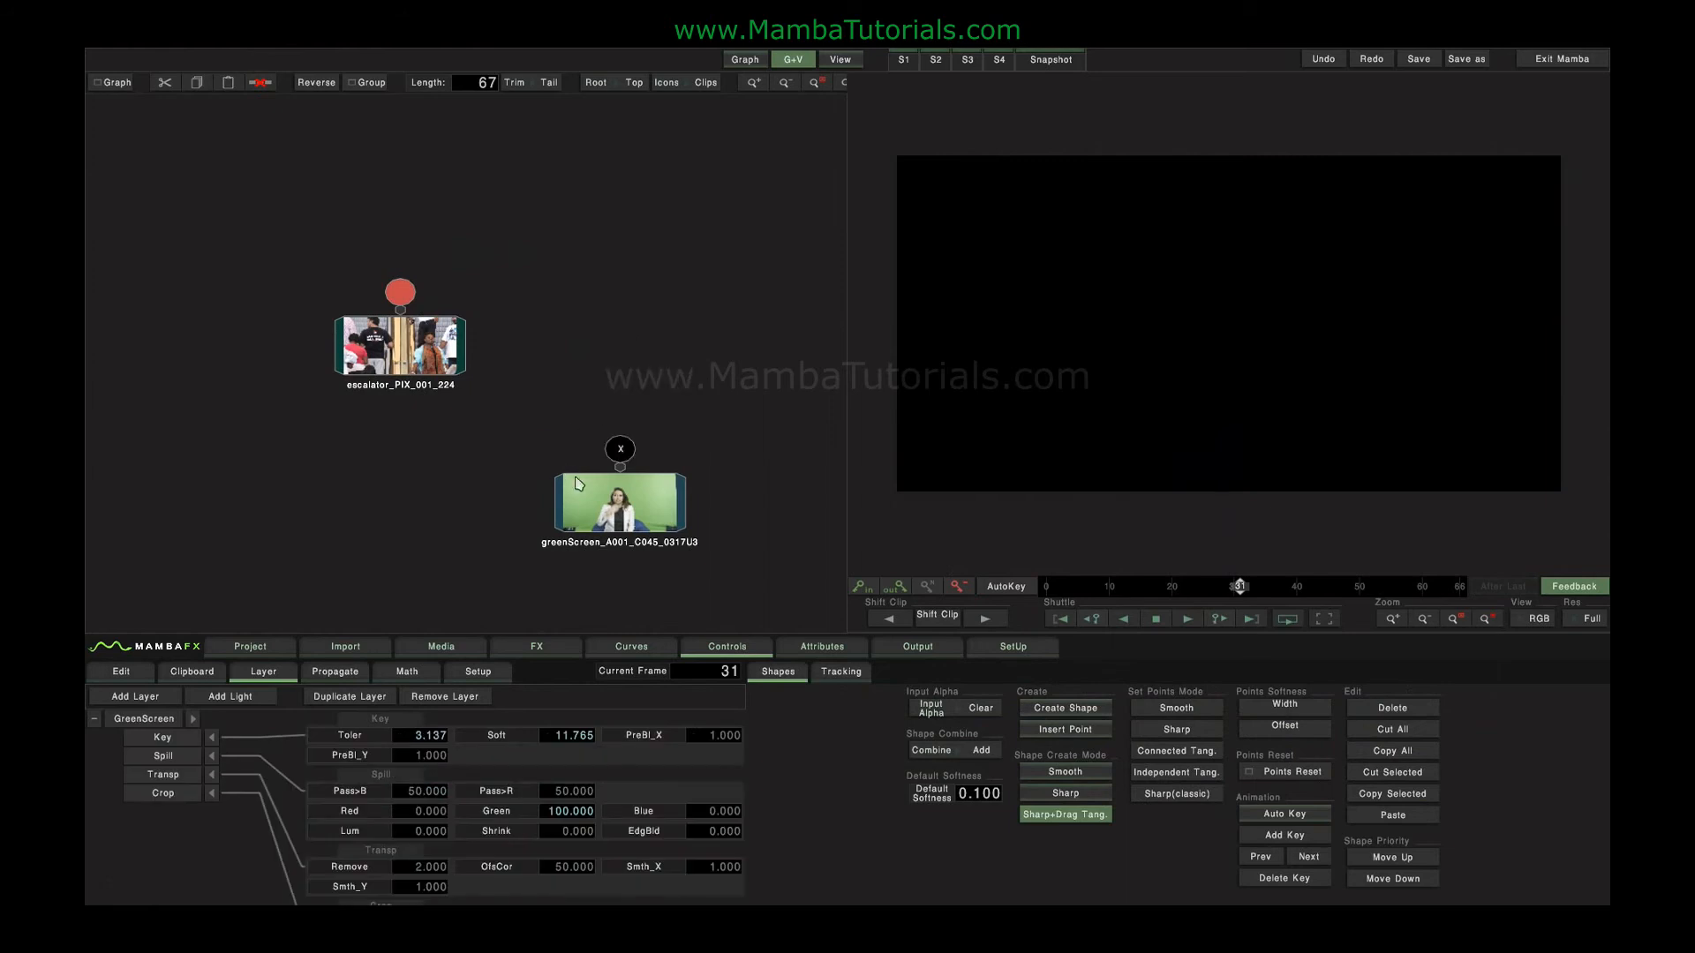
pyautogui.click(584, 510)
pyautogui.press('Delete')
pyautogui.moveTo(417, 347); pyautogui.dragTo(463, 439)
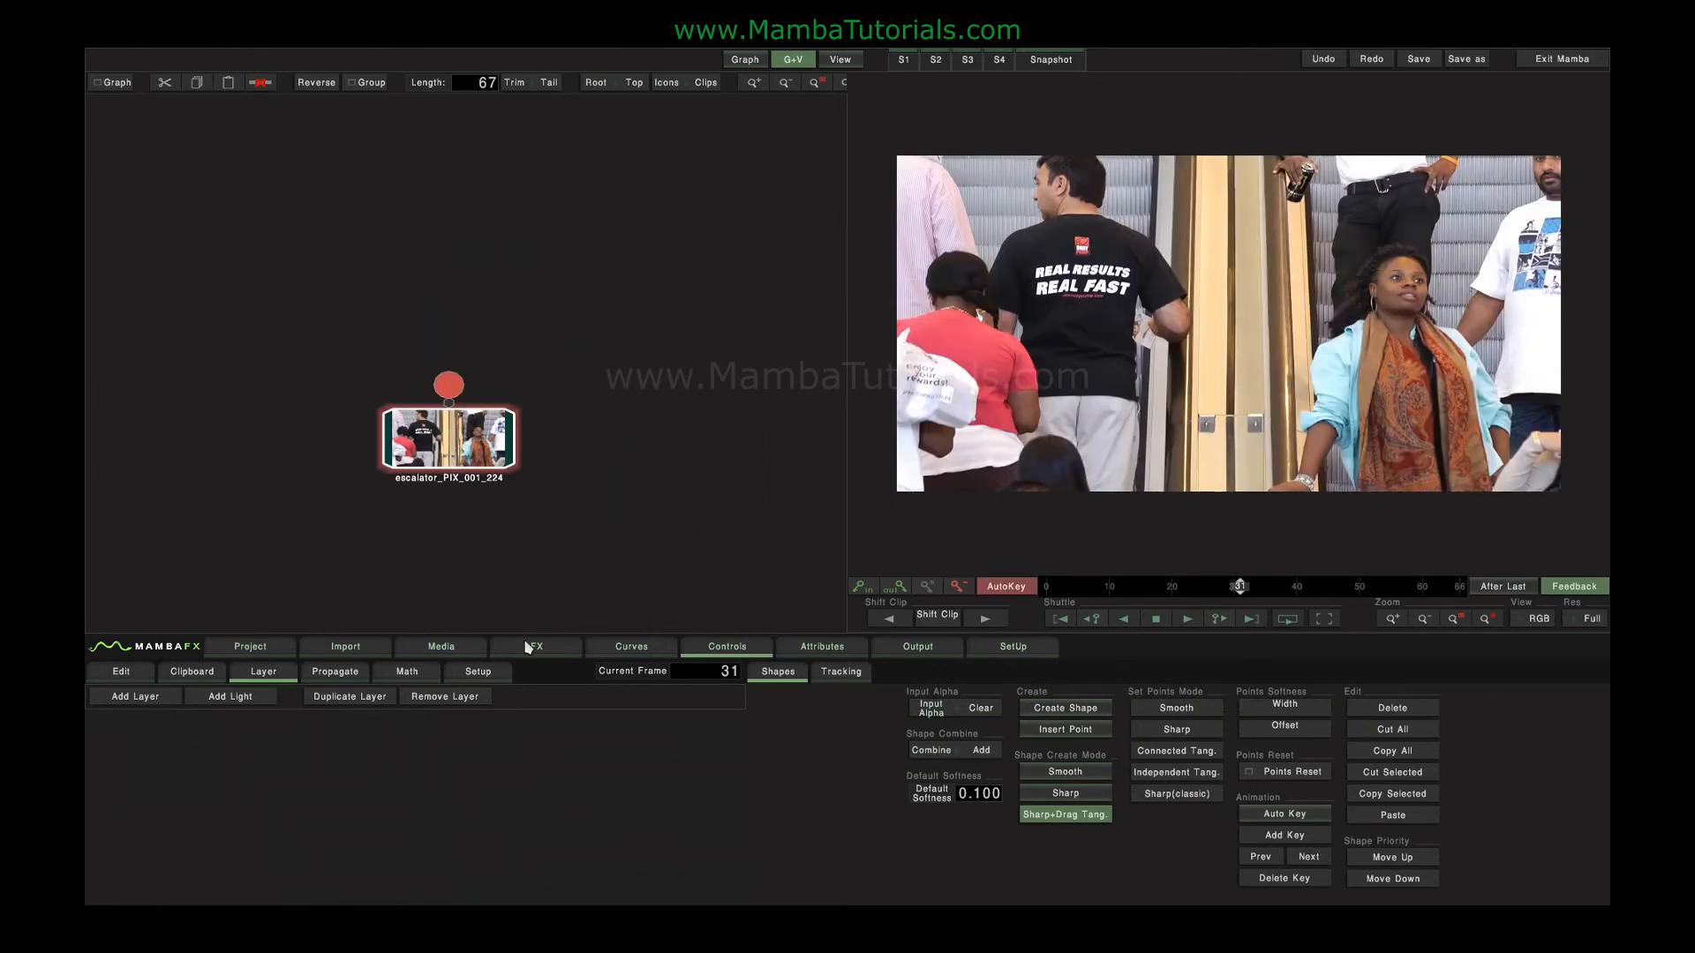
# Add a Dir Blur node to the escalator clip, try an amount of 55 with an angle of -8, and reset both.
pyautogui.click(529, 647)
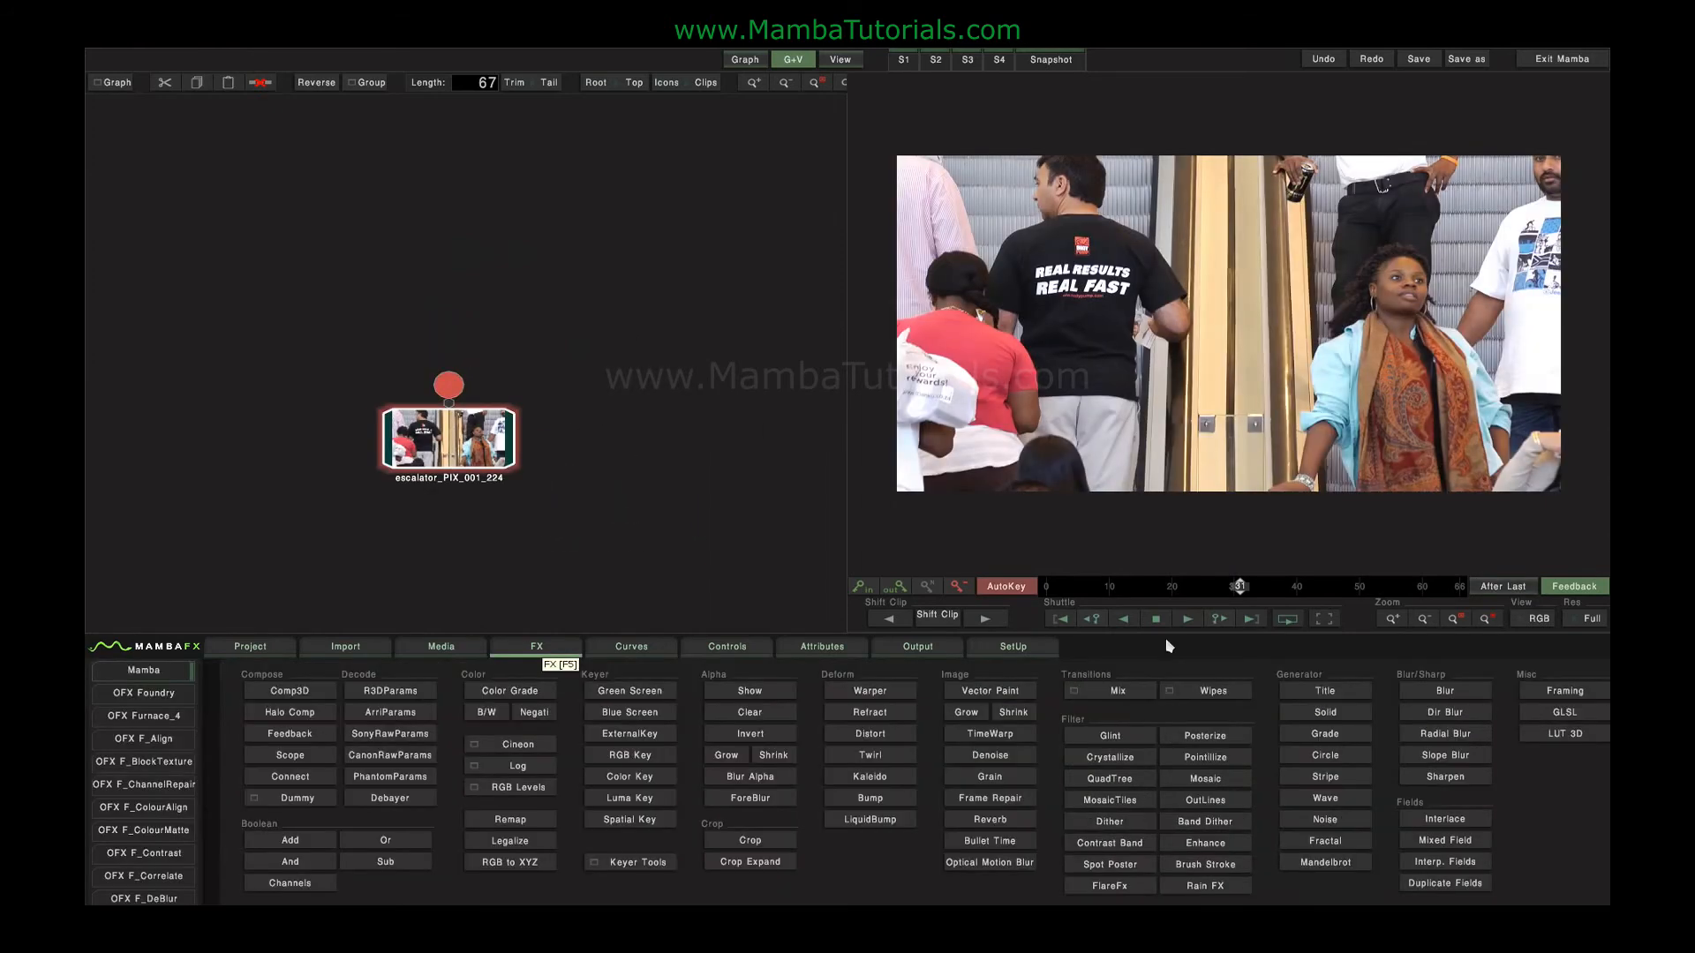
pyautogui.click(1432, 712)
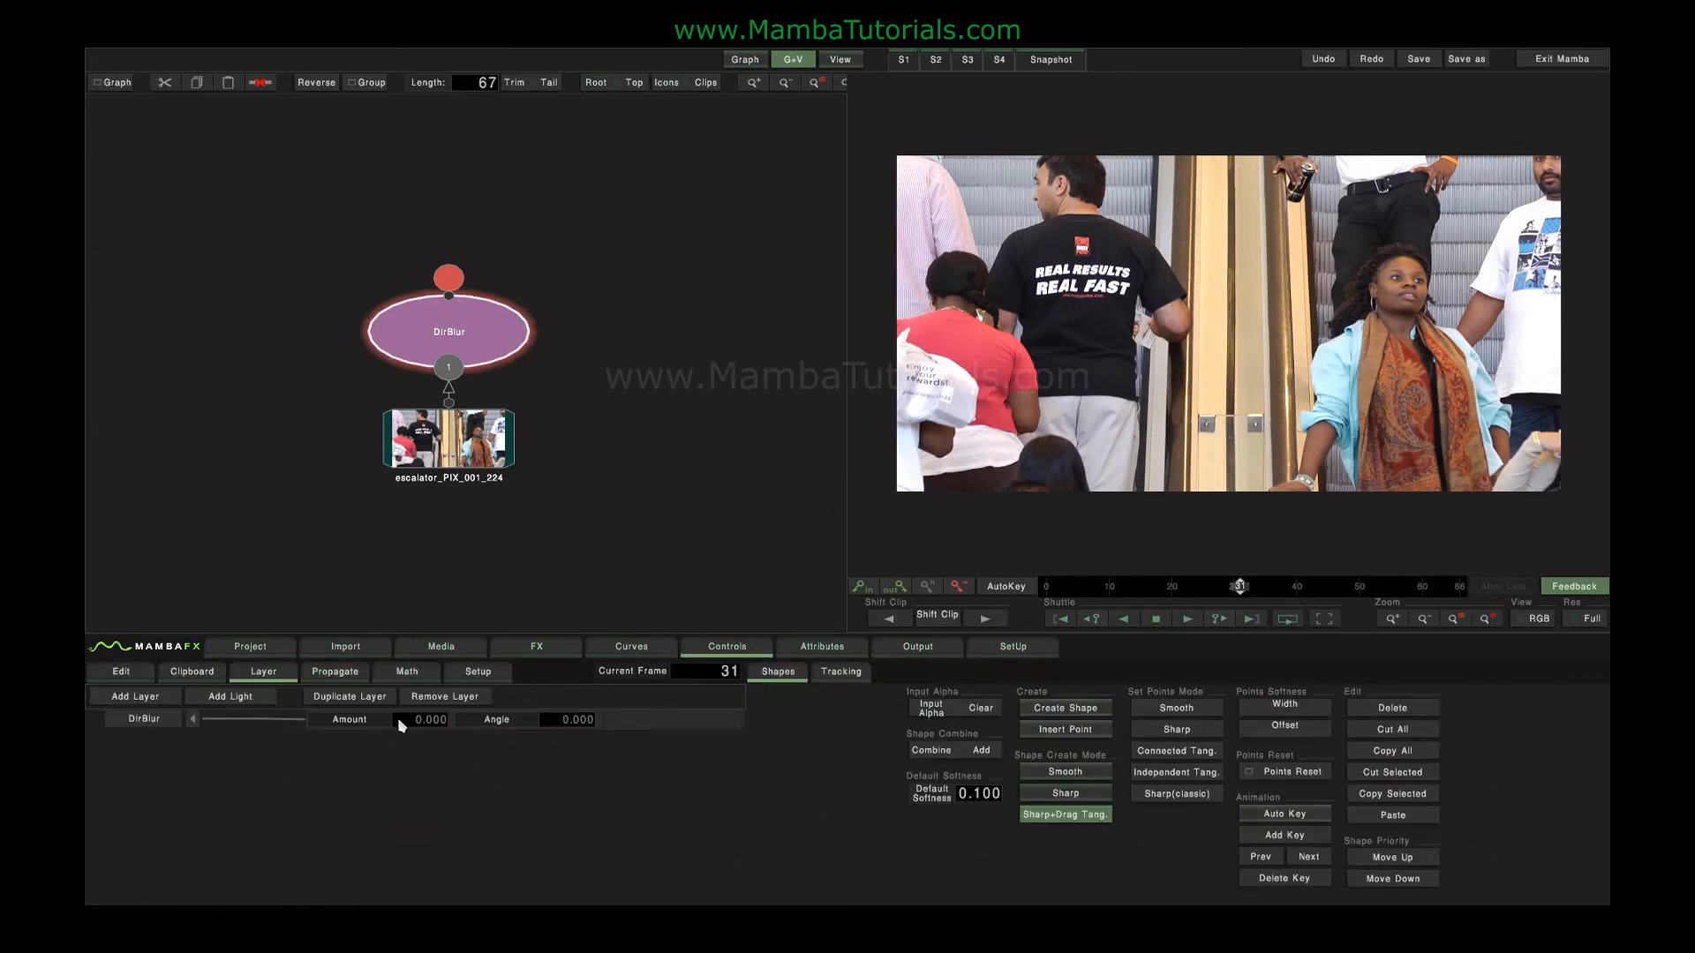
pyautogui.moveTo(691, 726); pyautogui.dragTo(682, 727)
pyautogui.moveTo(573, 719); pyautogui.dragTo(487, 706)
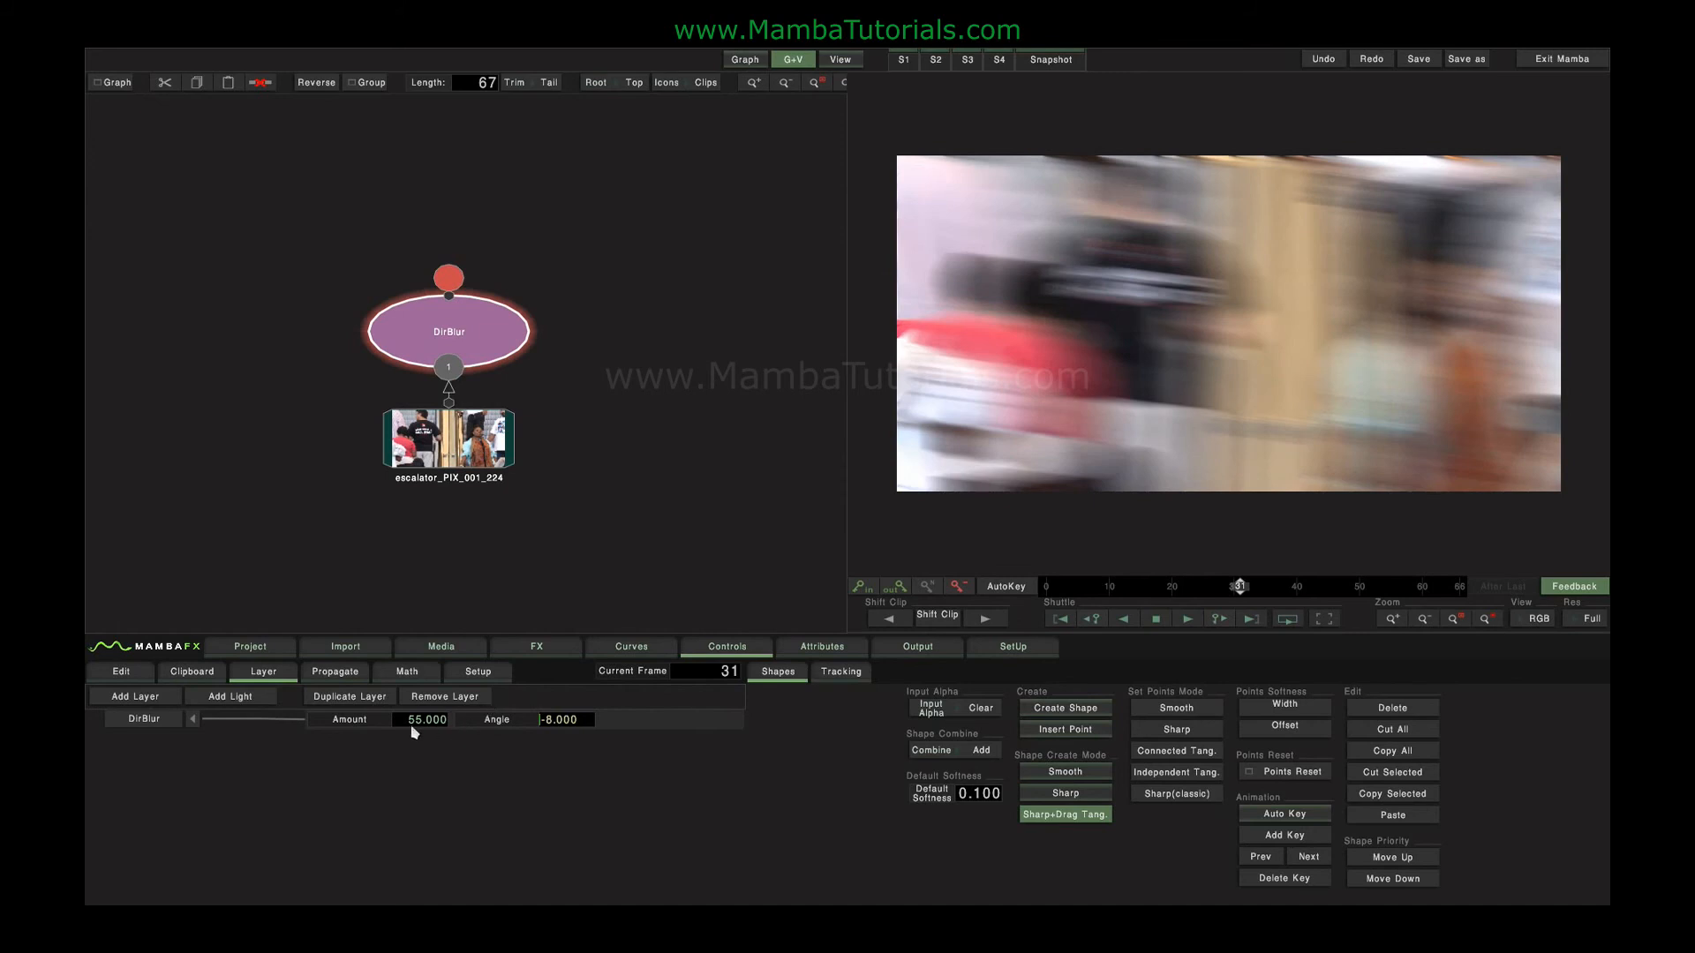
pyautogui.rightClick(439, 726)
pyautogui.rightClick(488, 724)
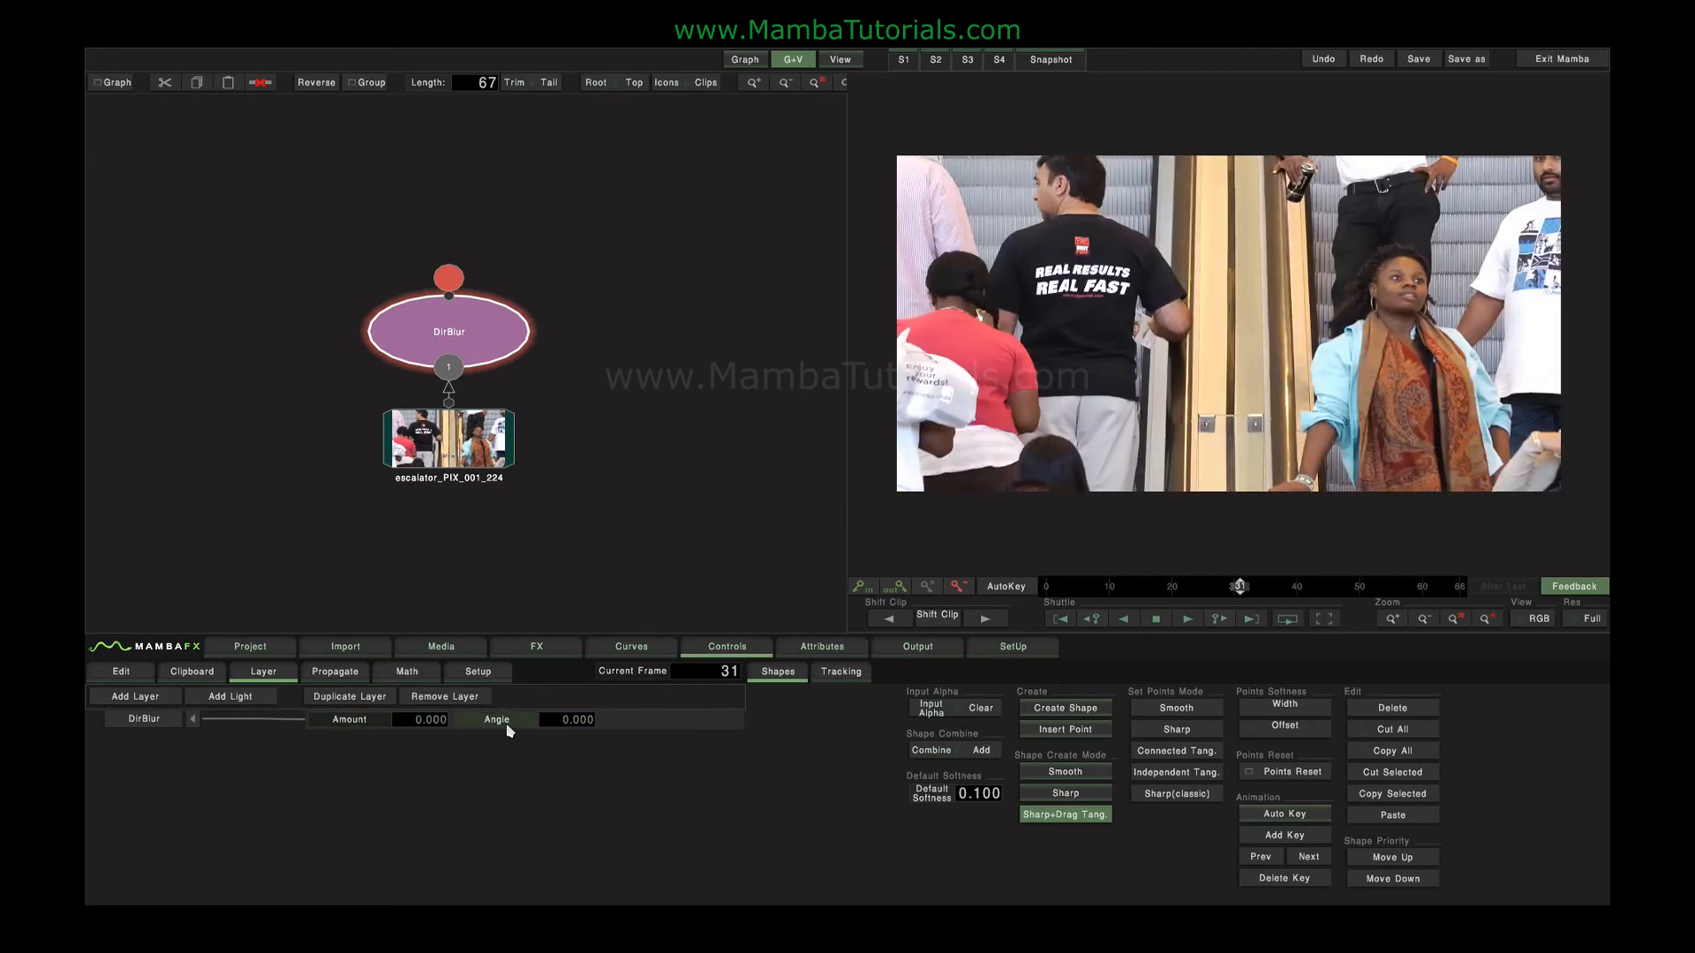
# Animate the Dir Blur angle with the math expression rand(360) and show its animation curve.
pyautogui.click(412, 671)
pyautogui.write('rand(360)')
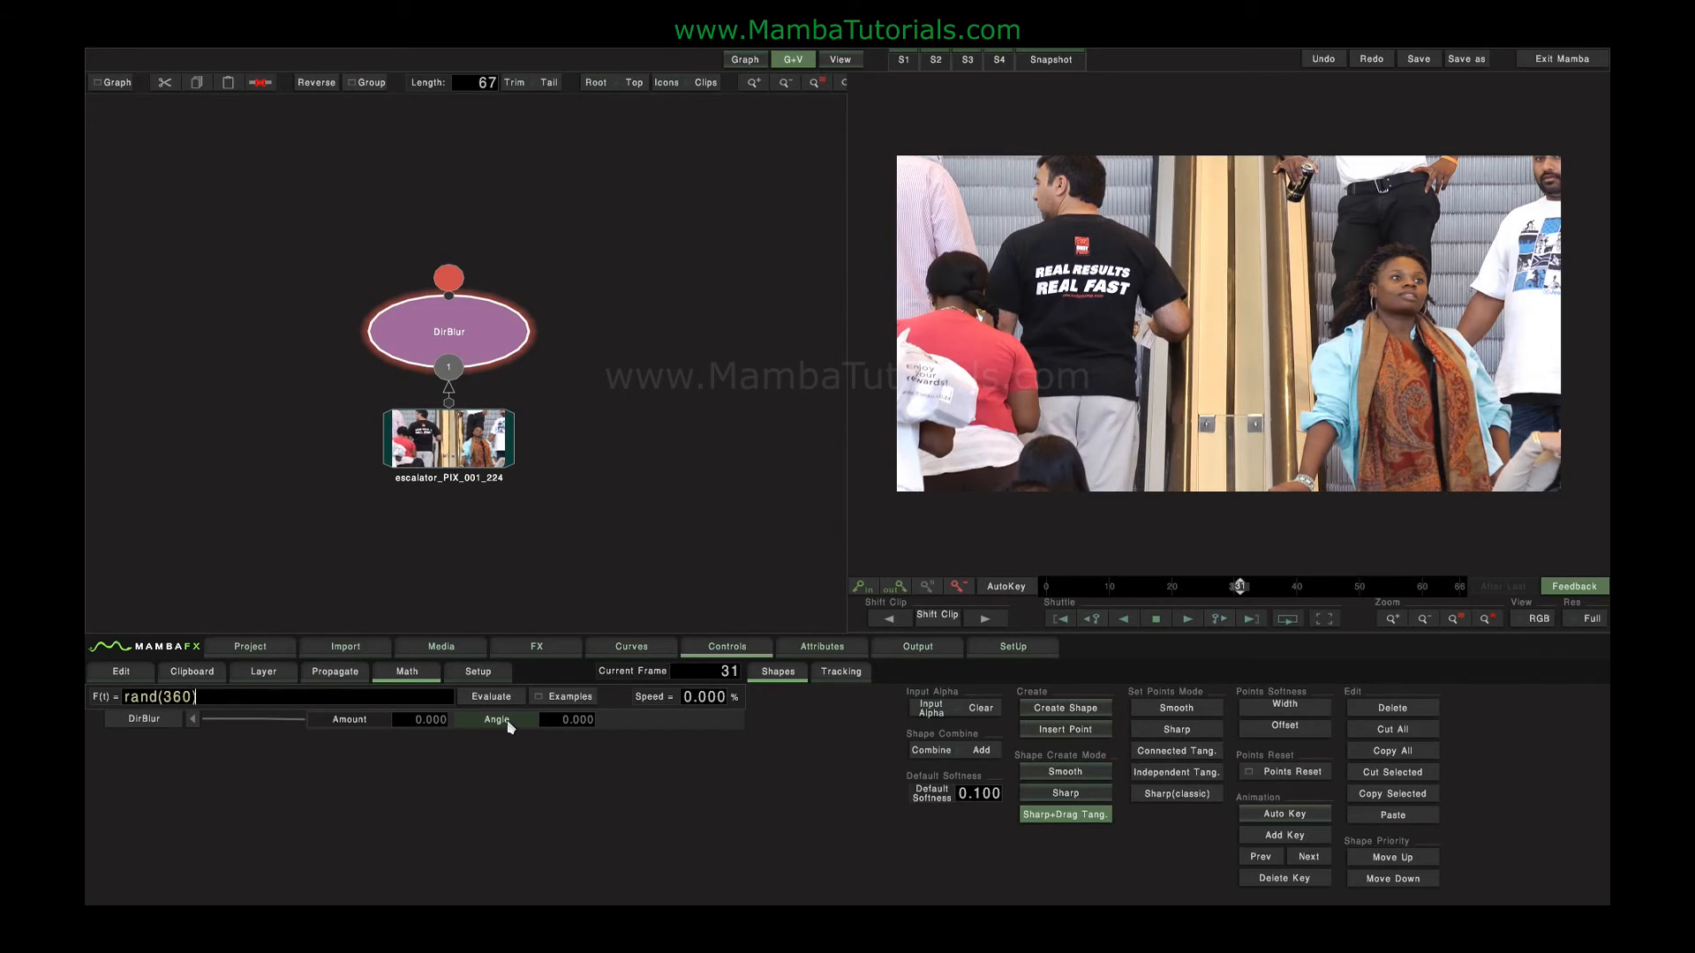
pyautogui.press('Return')
pyautogui.click(631, 646)
# Set the Dir Blur amount to 10 and play the shaking result full screen.
pyautogui.click(419, 720)
pyautogui.write('10')
pyautogui.press('Return')
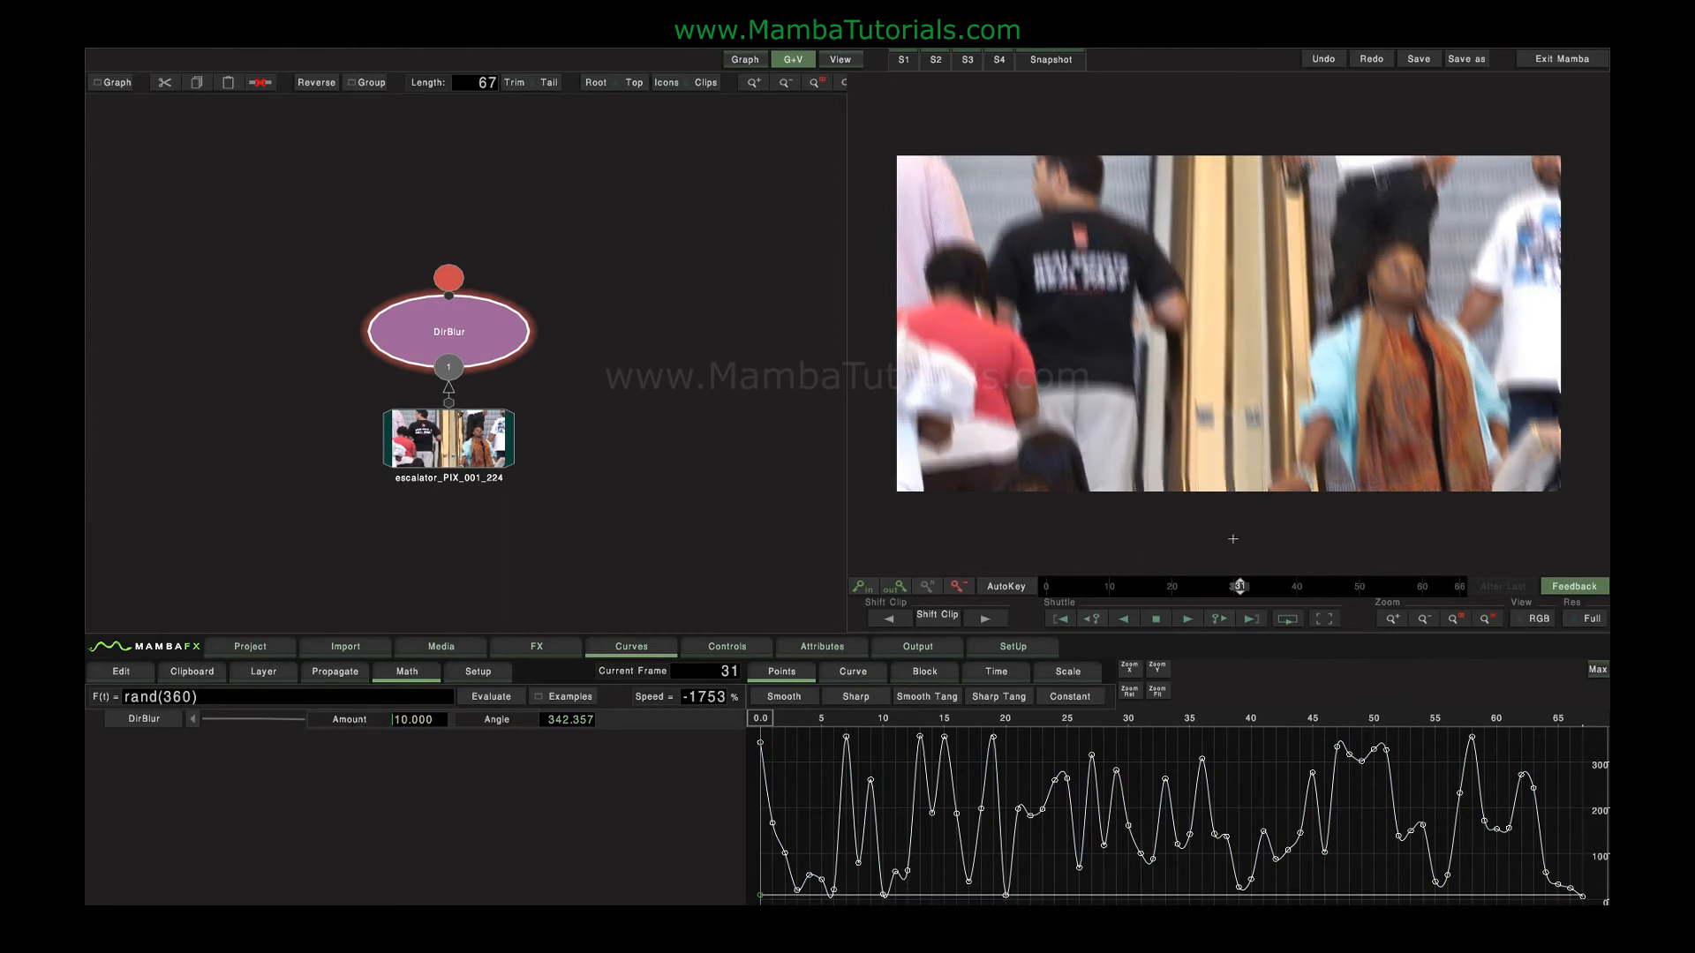
pyautogui.press('space')
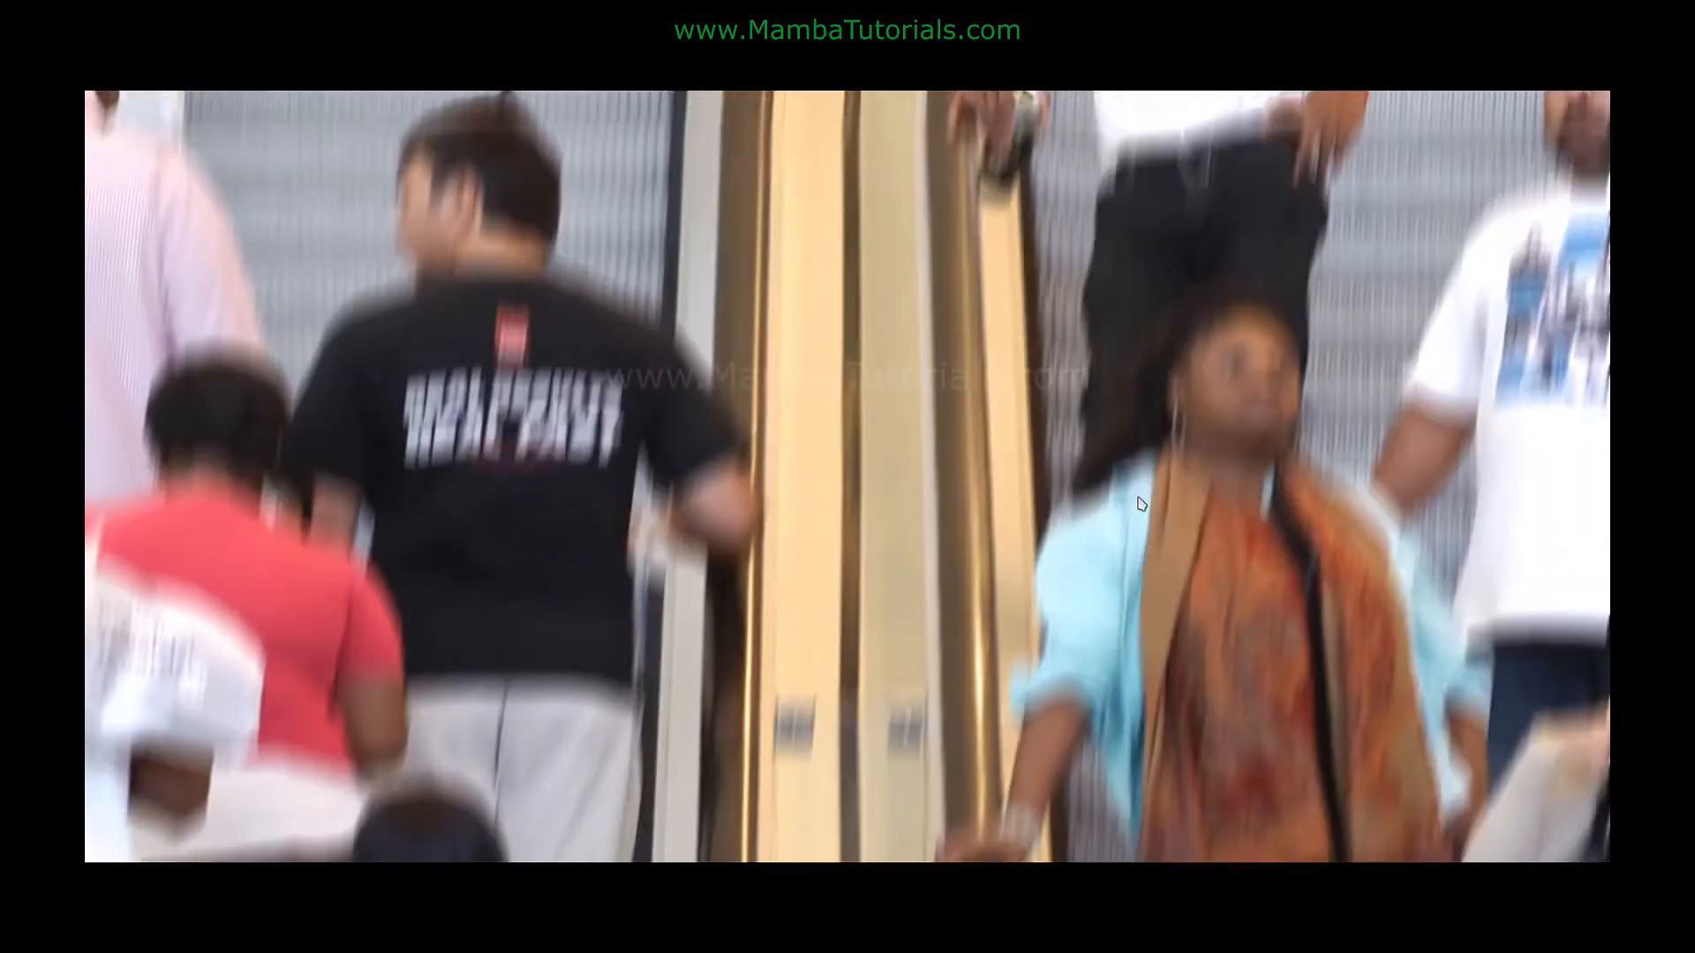
pyautogui.press('Escape')
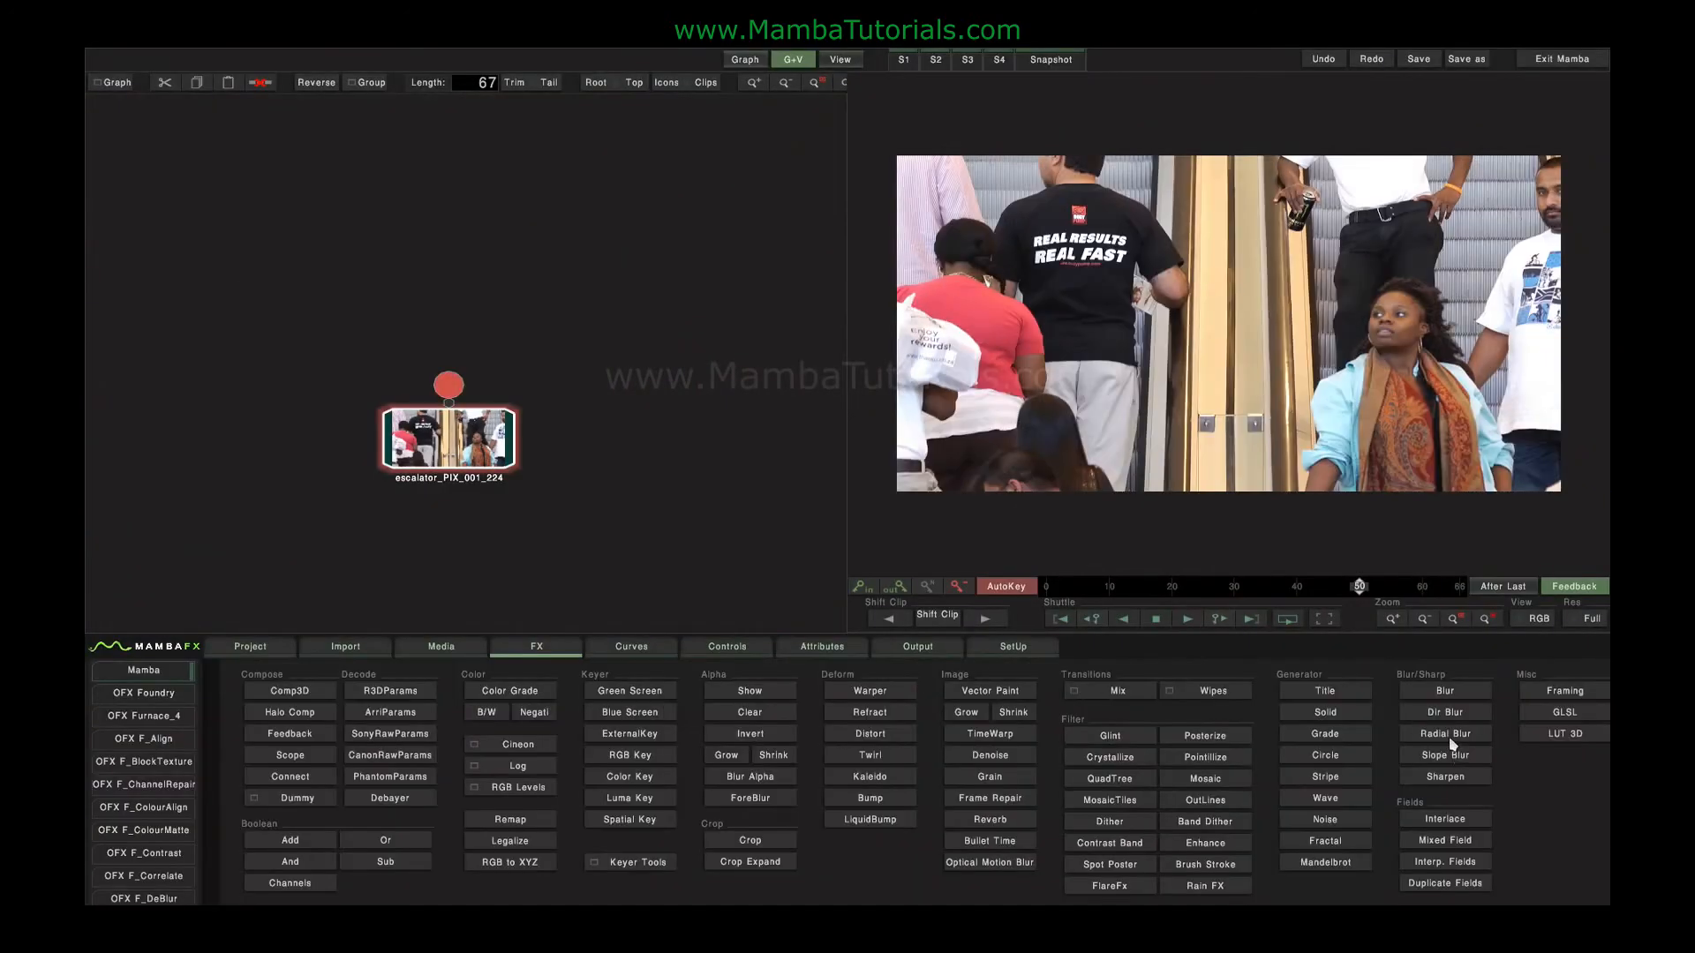
# Replace the Dir Blur with a Radial Blur node on the escalator clip and set its ZoomX and ZoomY to 152.
pyautogui.click(1448, 737)
pyautogui.doubleClick(471, 339)
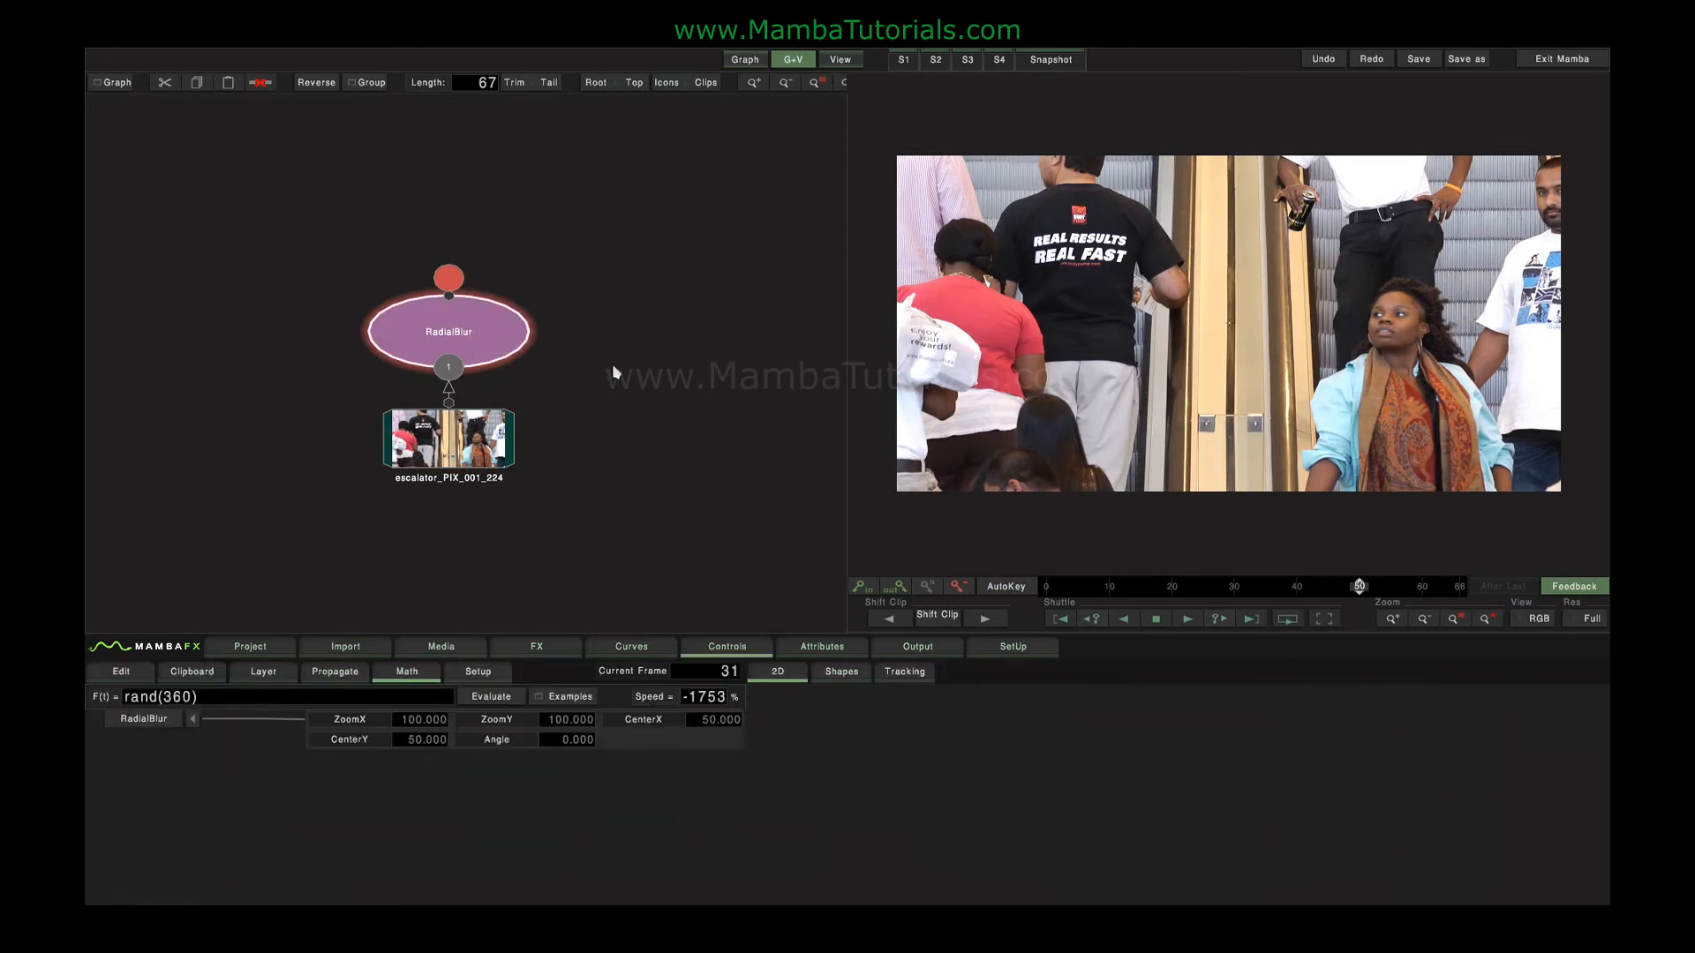
pyautogui.click(344, 722)
pyautogui.click(485, 724)
pyautogui.moveTo(553, 720); pyautogui.dragTo(969, 738)
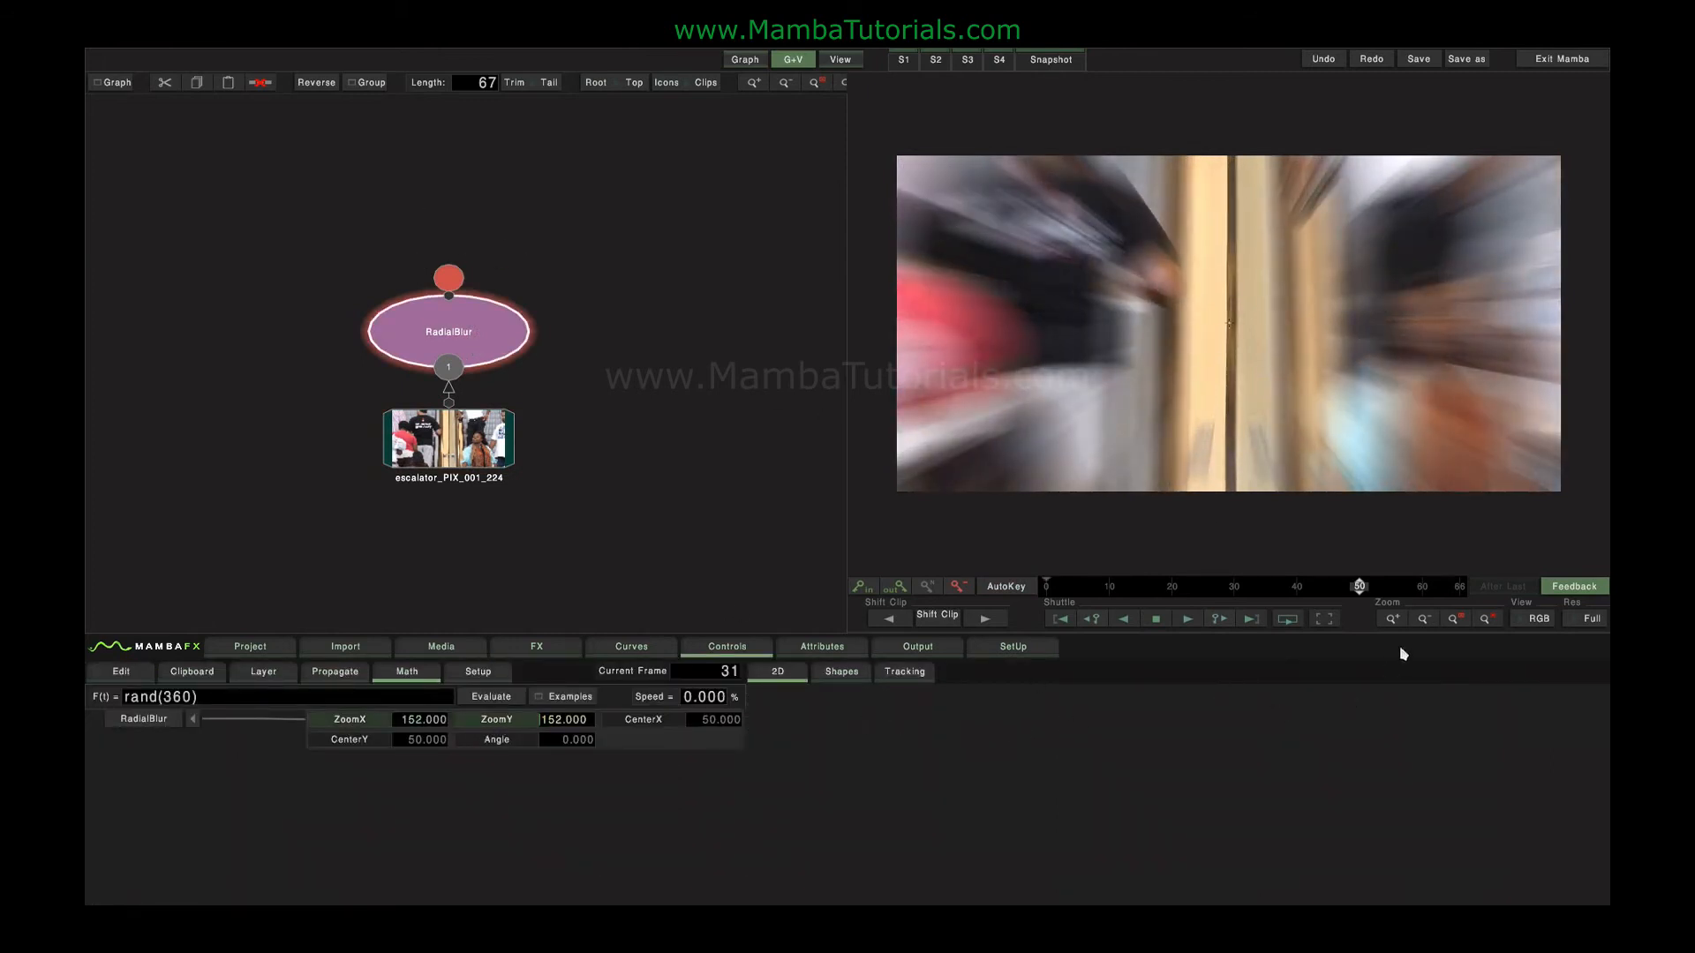
# Keyframe the radial blur's centre with AutoKey at frames 50, 66 and 0 to follow the woman in the scarf.
pyautogui.moveTo(1230, 323); pyautogui.dragTo(1378, 314)
pyautogui.click(1006, 587)
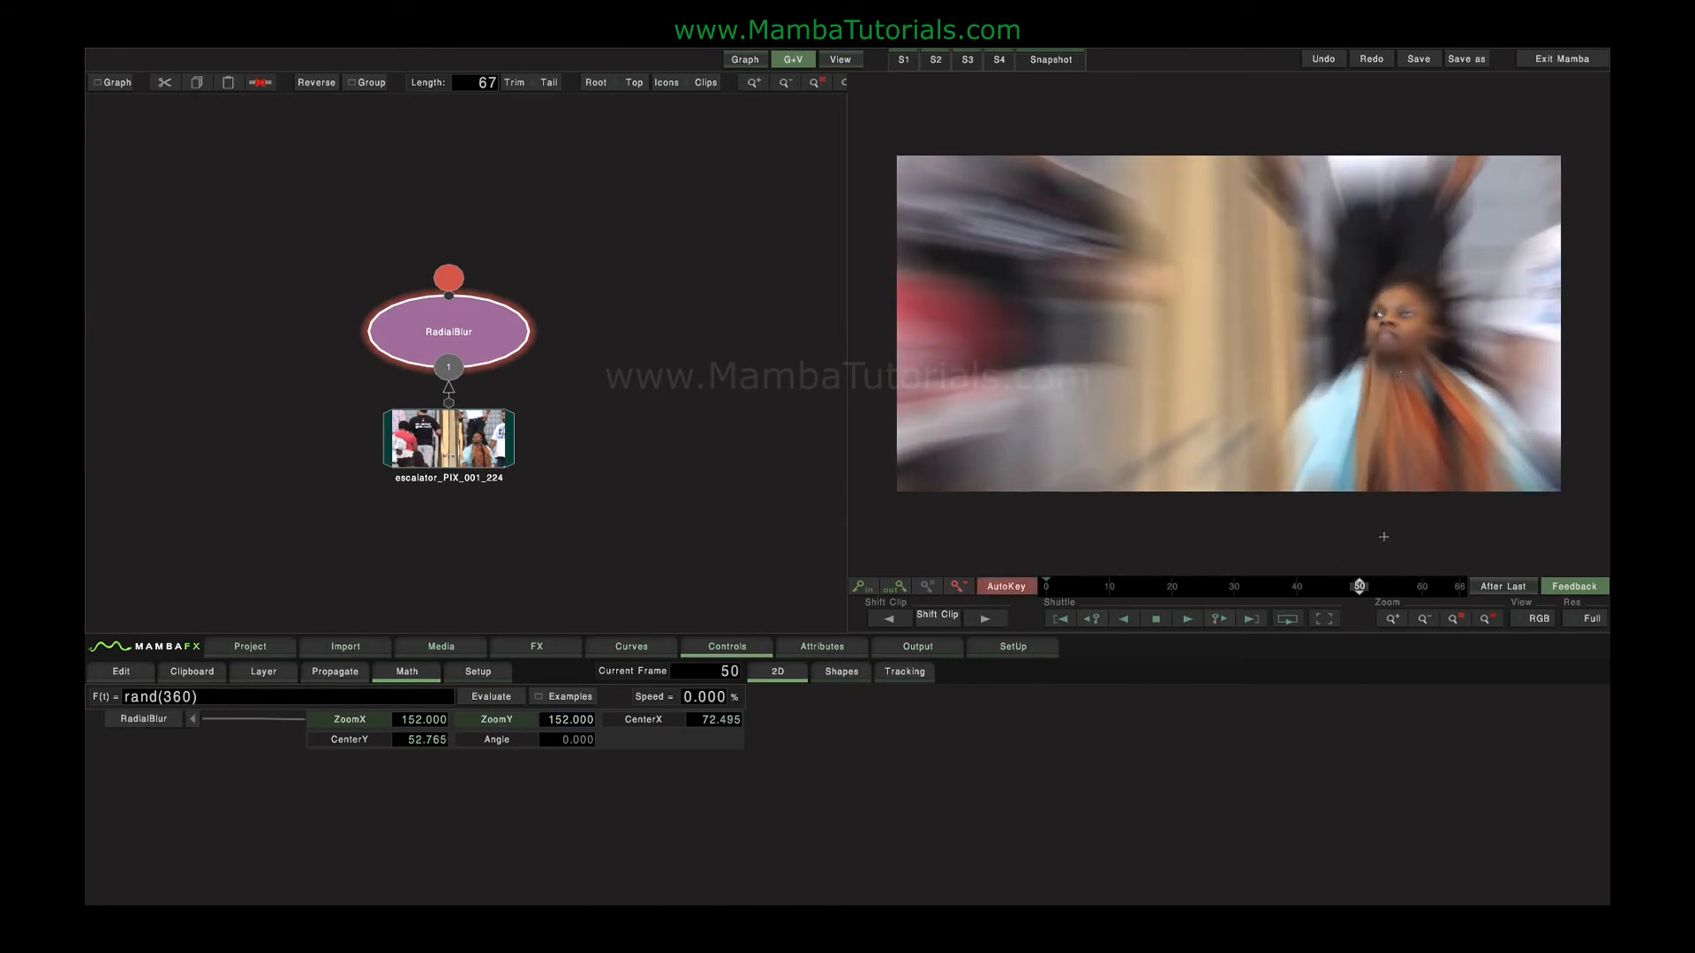
pyautogui.moveTo(1366, 581); pyautogui.dragTo(1461, 584)
pyautogui.moveTo(1379, 314); pyautogui.dragTo(1377, 347)
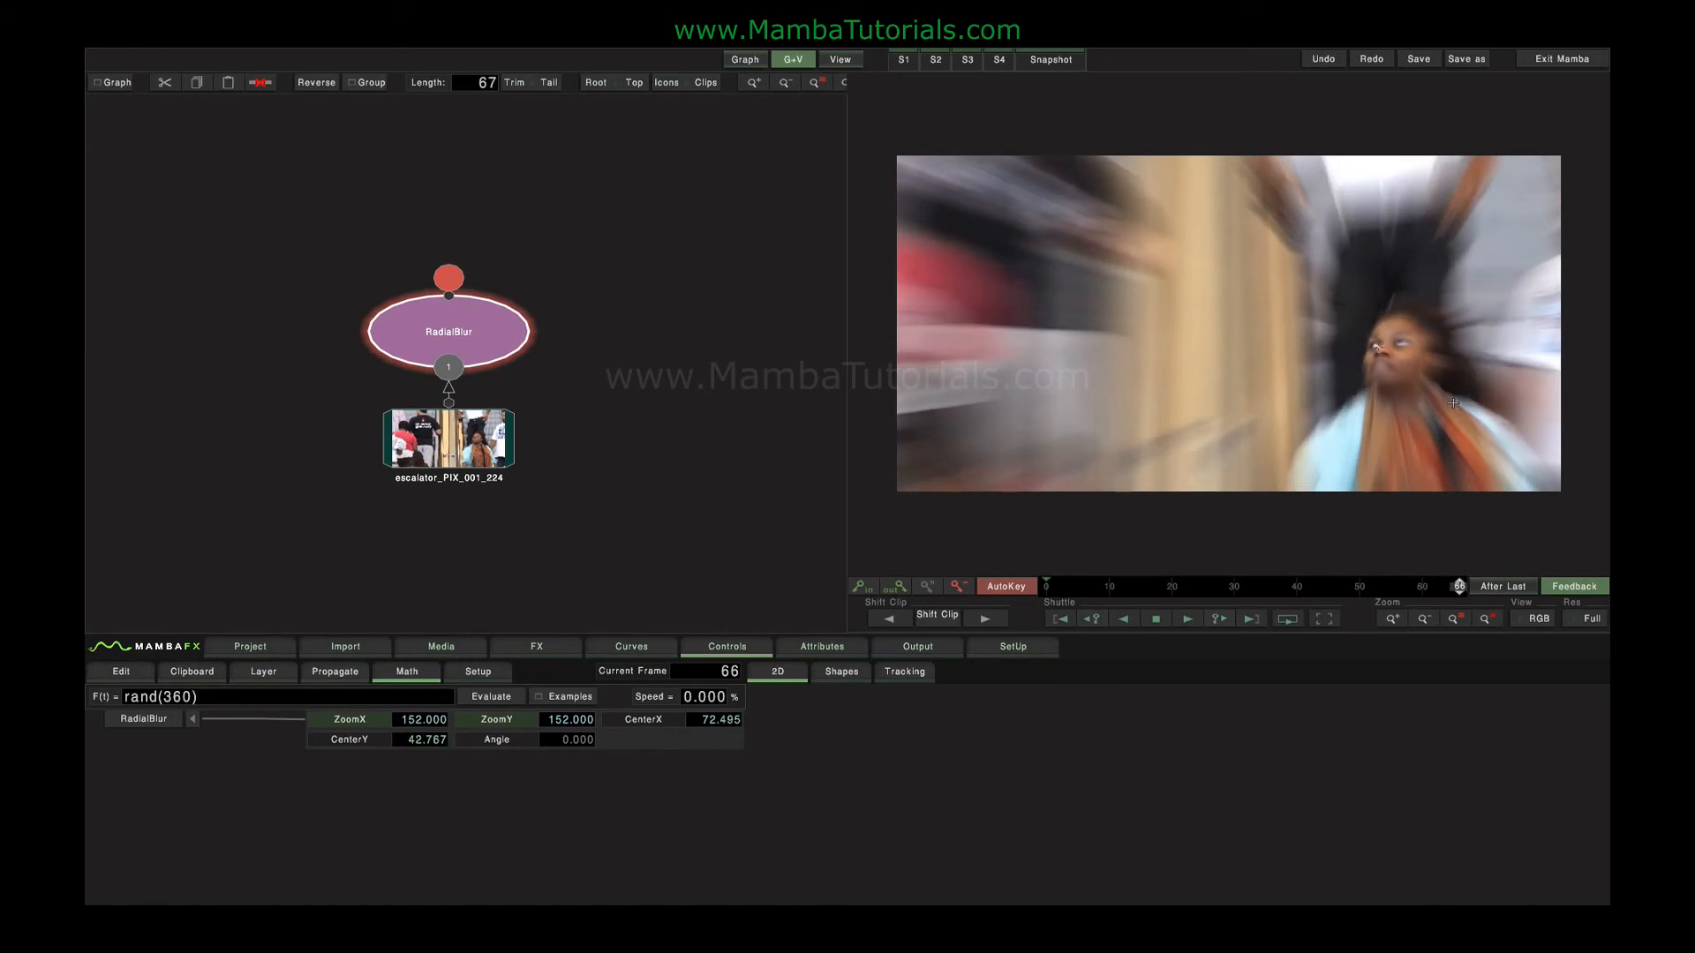
pyautogui.moveTo(1445, 576); pyautogui.dragTo(779, 551)
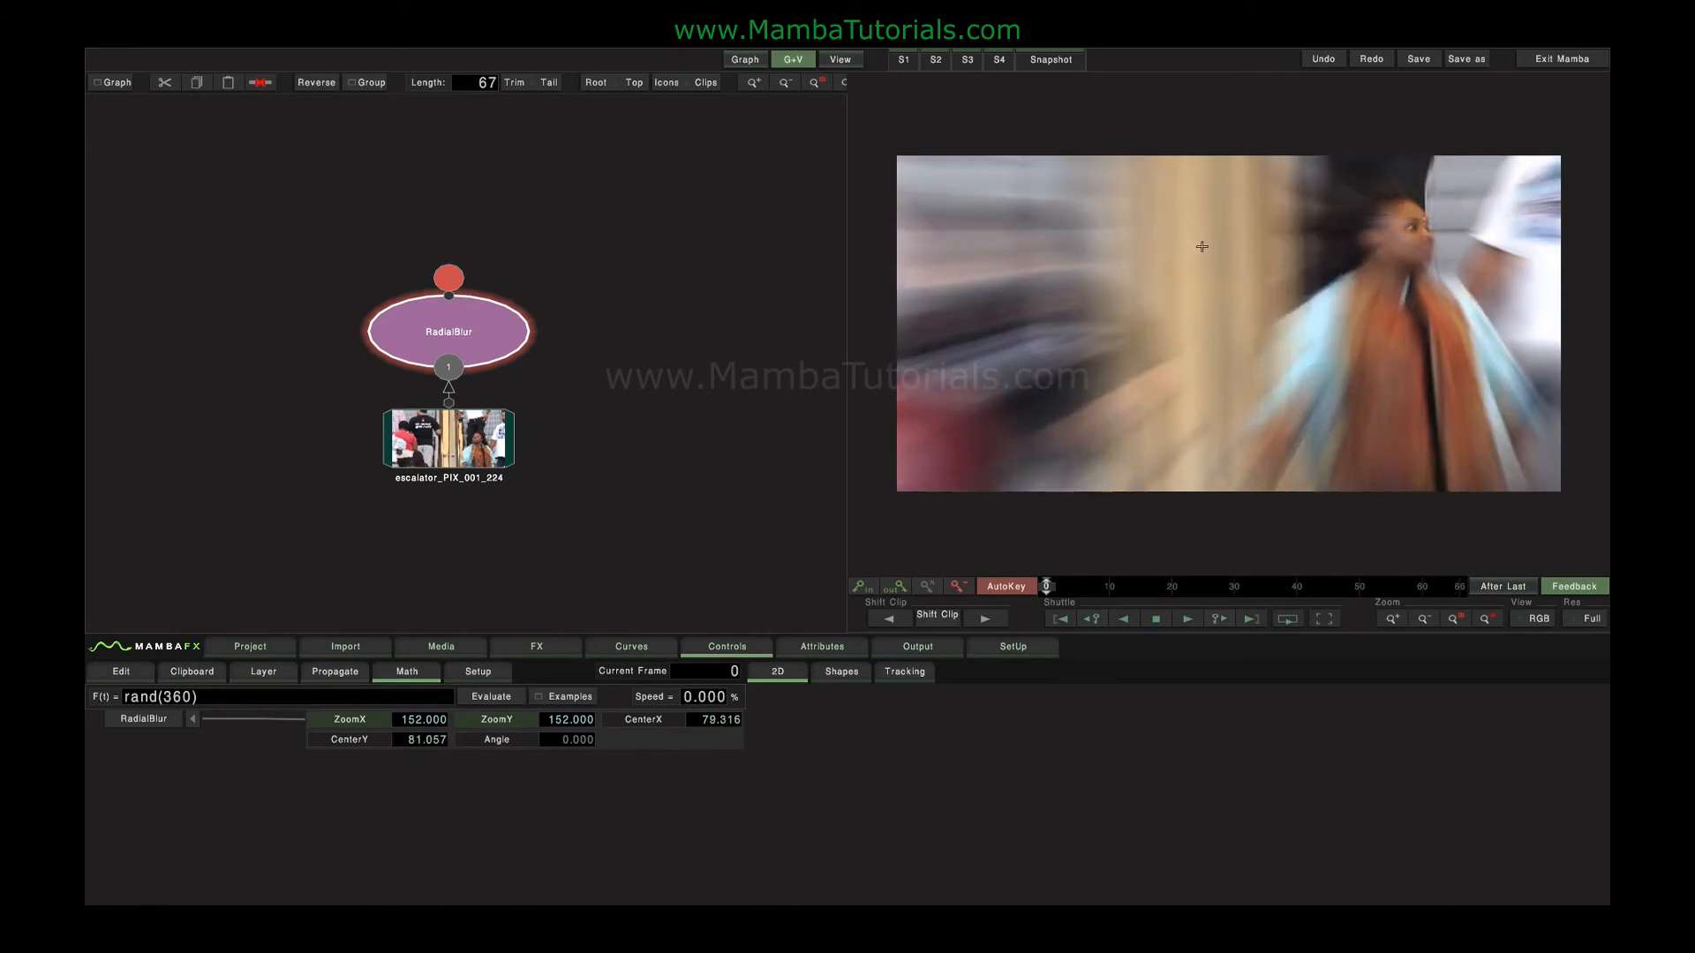
pyautogui.moveTo(1200, 251); pyautogui.dragTo(1203, 256)
pyautogui.moveTo(1047, 586); pyautogui.dragTo(637, 481)
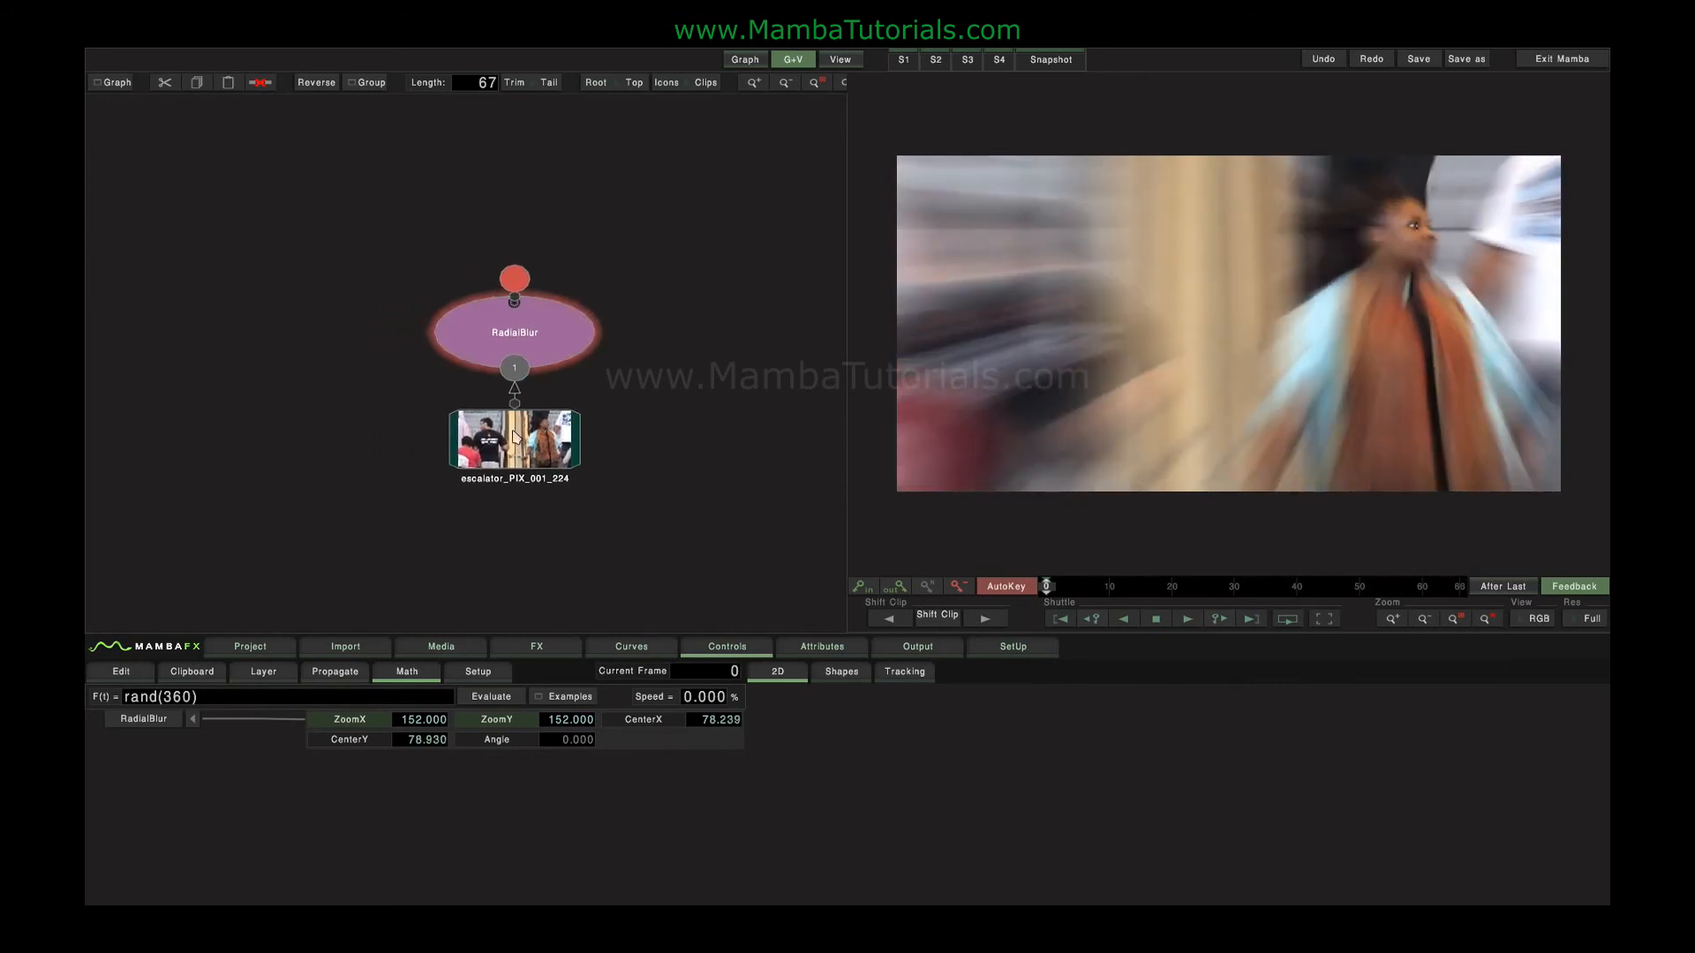
# Duplicate the escalator clip and place the copy beside the RadialBlur branch in the graph.
pyautogui.click(485, 441)
pyautogui.hotkey('ctrl', 'v')
pyautogui.moveTo(271, 331); pyautogui.dragTo(370, 386)
pyautogui.moveTo(726, 553); pyautogui.dragTo(726, 553)
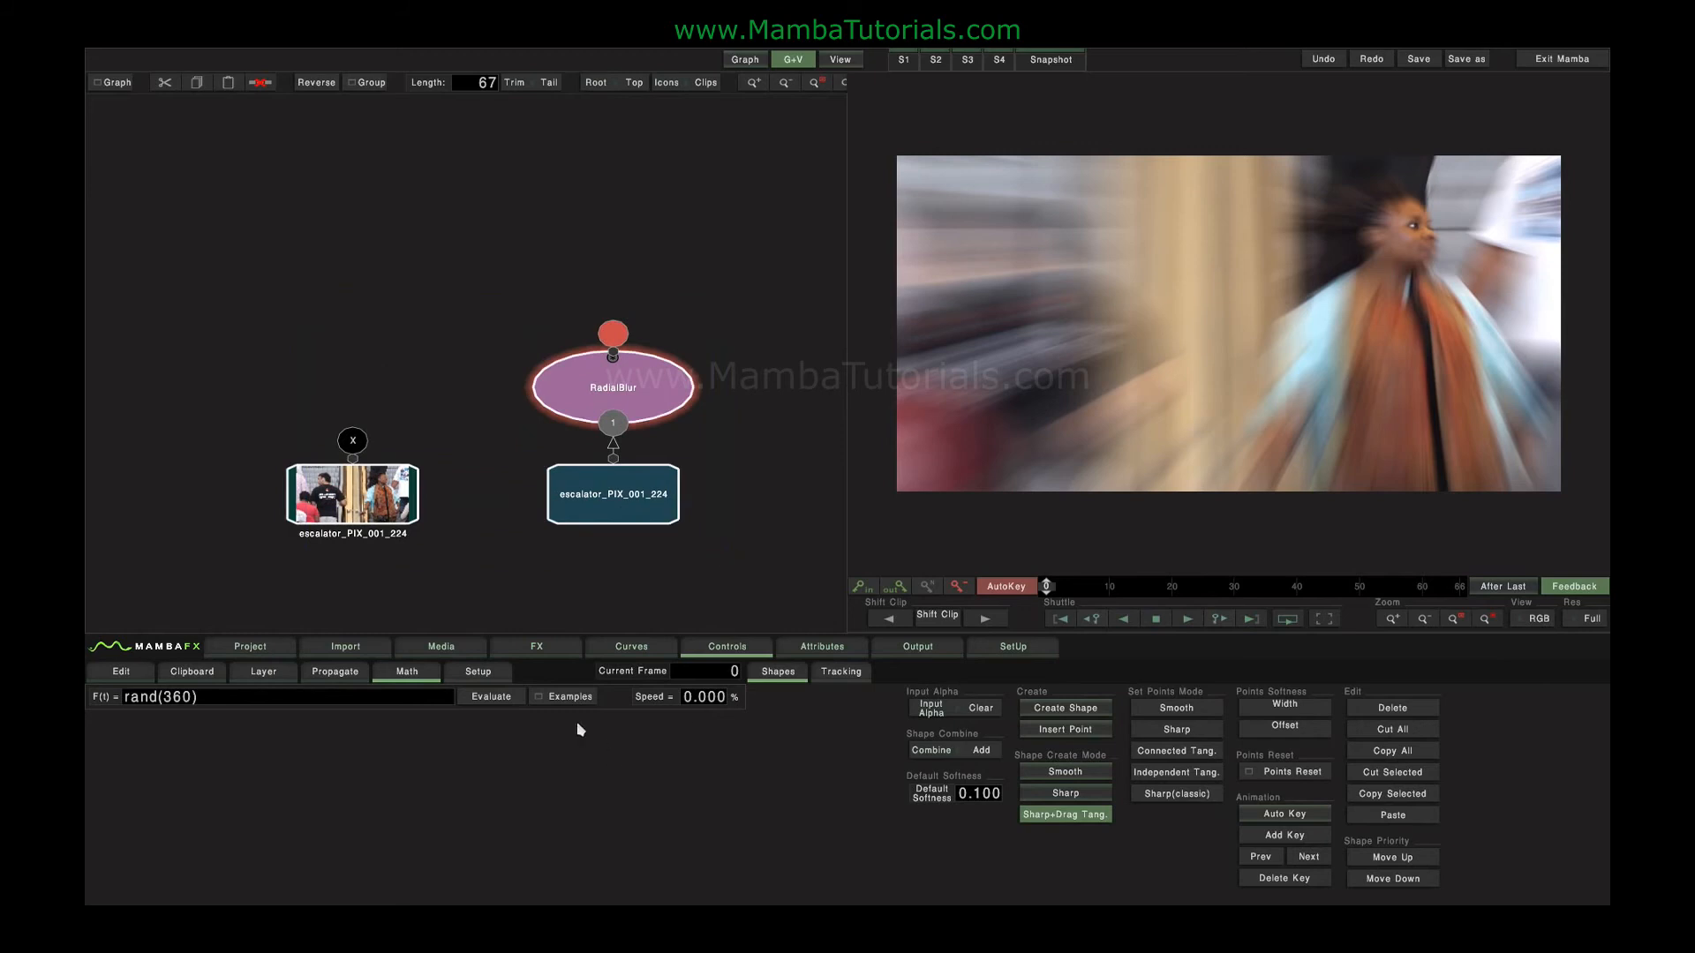
# Add a Comp3D node above the unblurred escalator clip and connect the RadialBlur as its second input.
pyautogui.click(536, 646)
pyautogui.click(290, 690)
pyautogui.moveTo(393, 390); pyautogui.dragTo(435, 214)
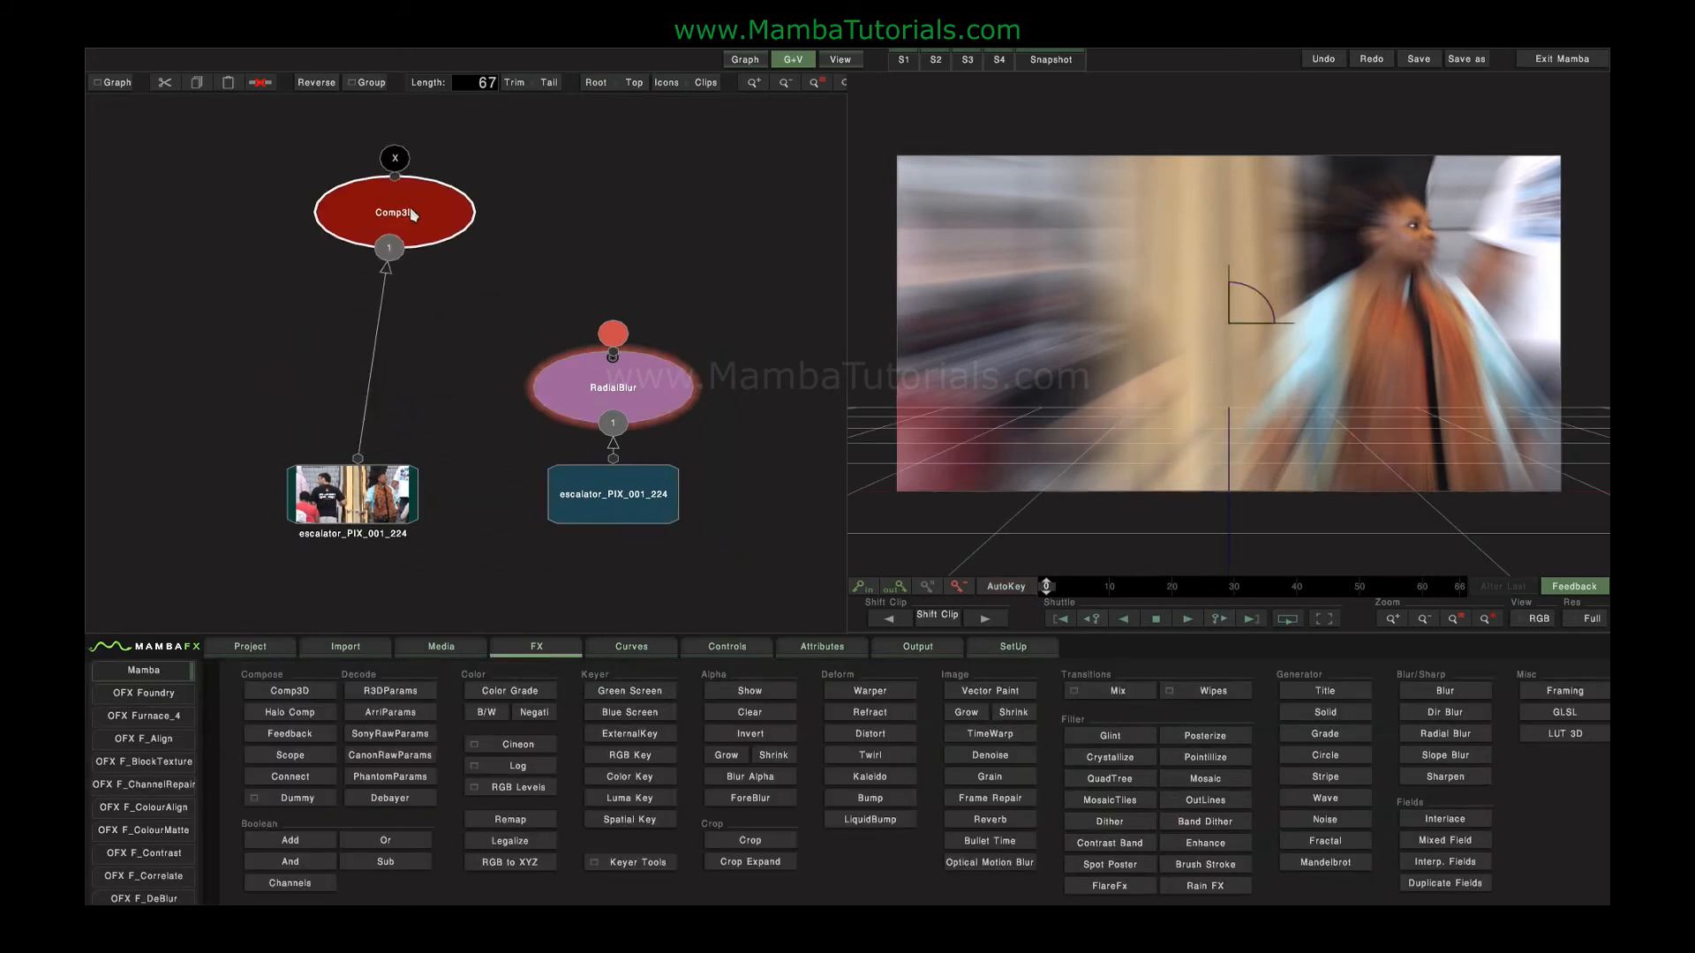
pyautogui.moveTo(613, 334); pyautogui.dragTo(430, 201)
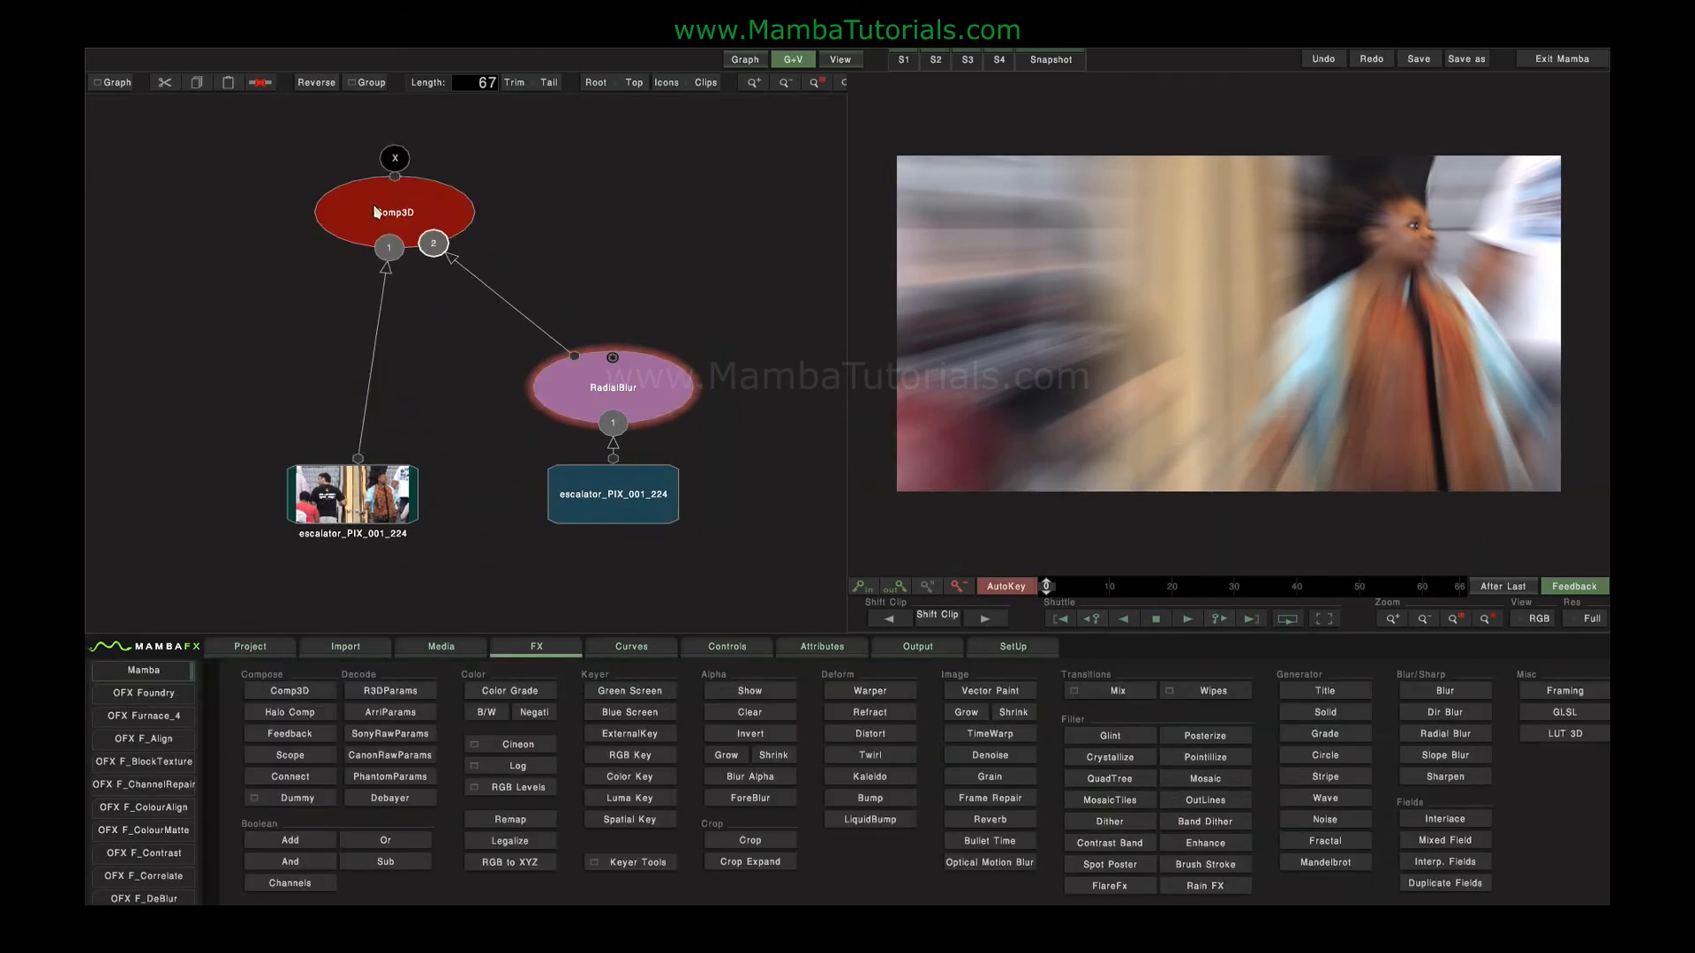
# Set the Comp3D layer's blending mode to Screen and play the composite full screen.
pyautogui.click(394, 212)
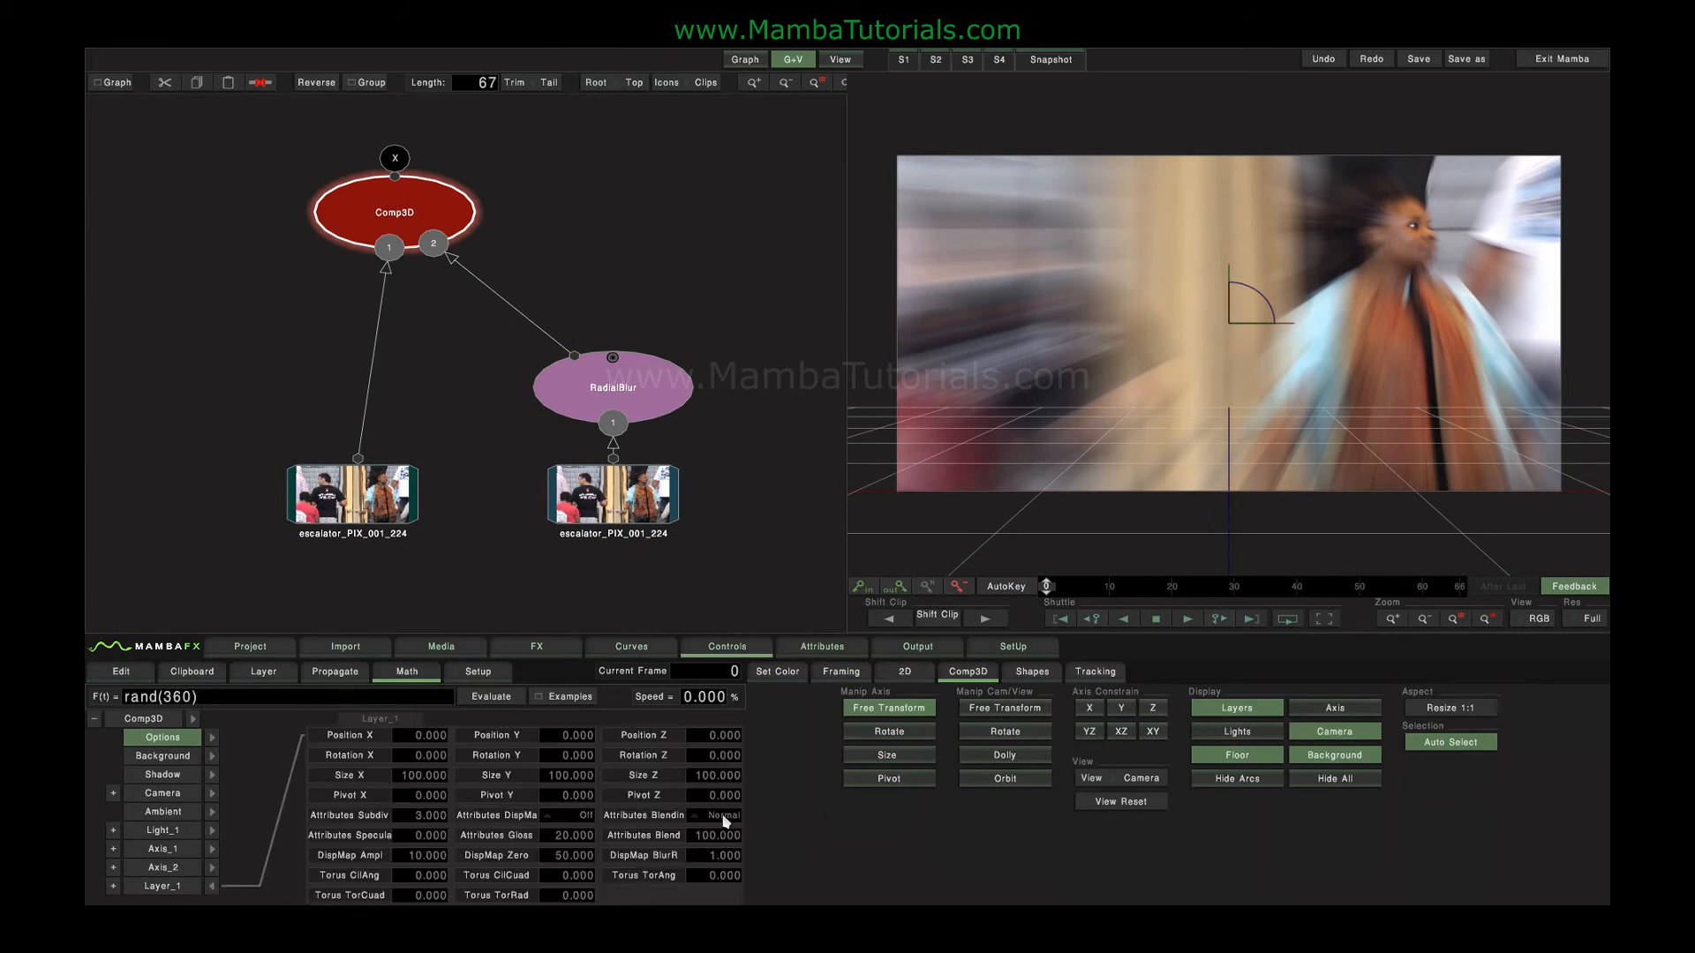
pyautogui.click(724, 815)
pyautogui.click(784, 656)
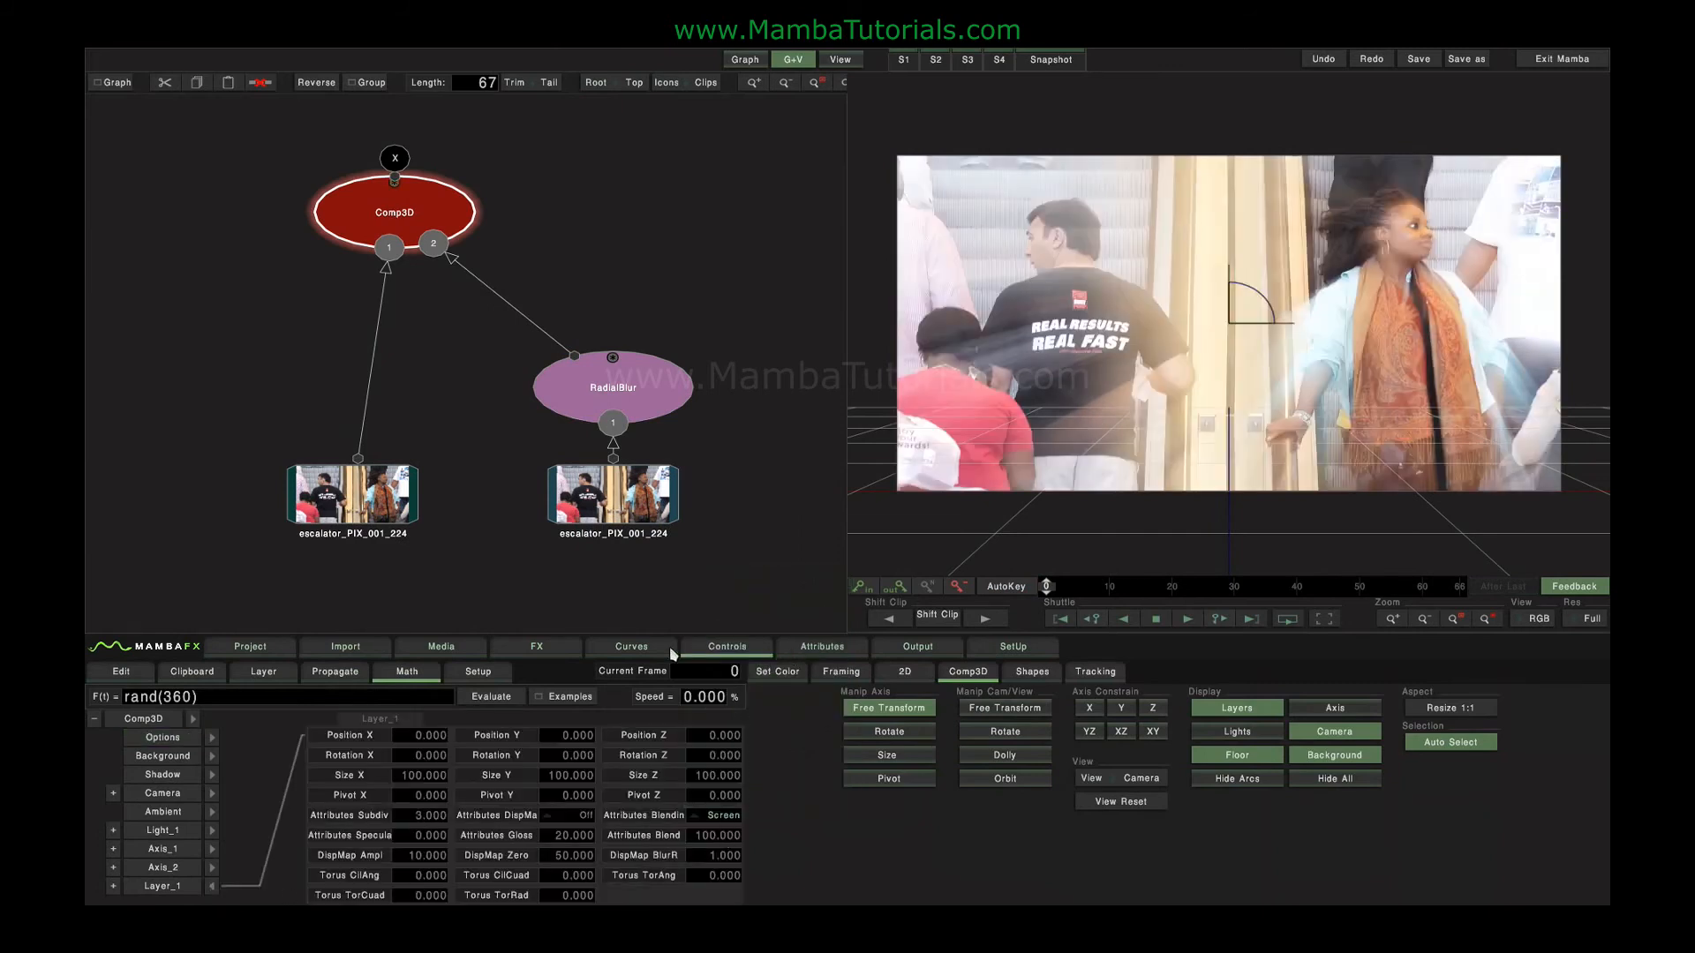
pyautogui.moveTo(1046, 587)
pyautogui.mouseDown()
pyautogui.moveTo(1459, 588)
pyautogui.moveTo(1044, 590)
pyautogui.mouseUp()
pyautogui.click(1324, 619)
pyautogui.moveTo(907, 581); pyautogui.dragTo(654, 553)
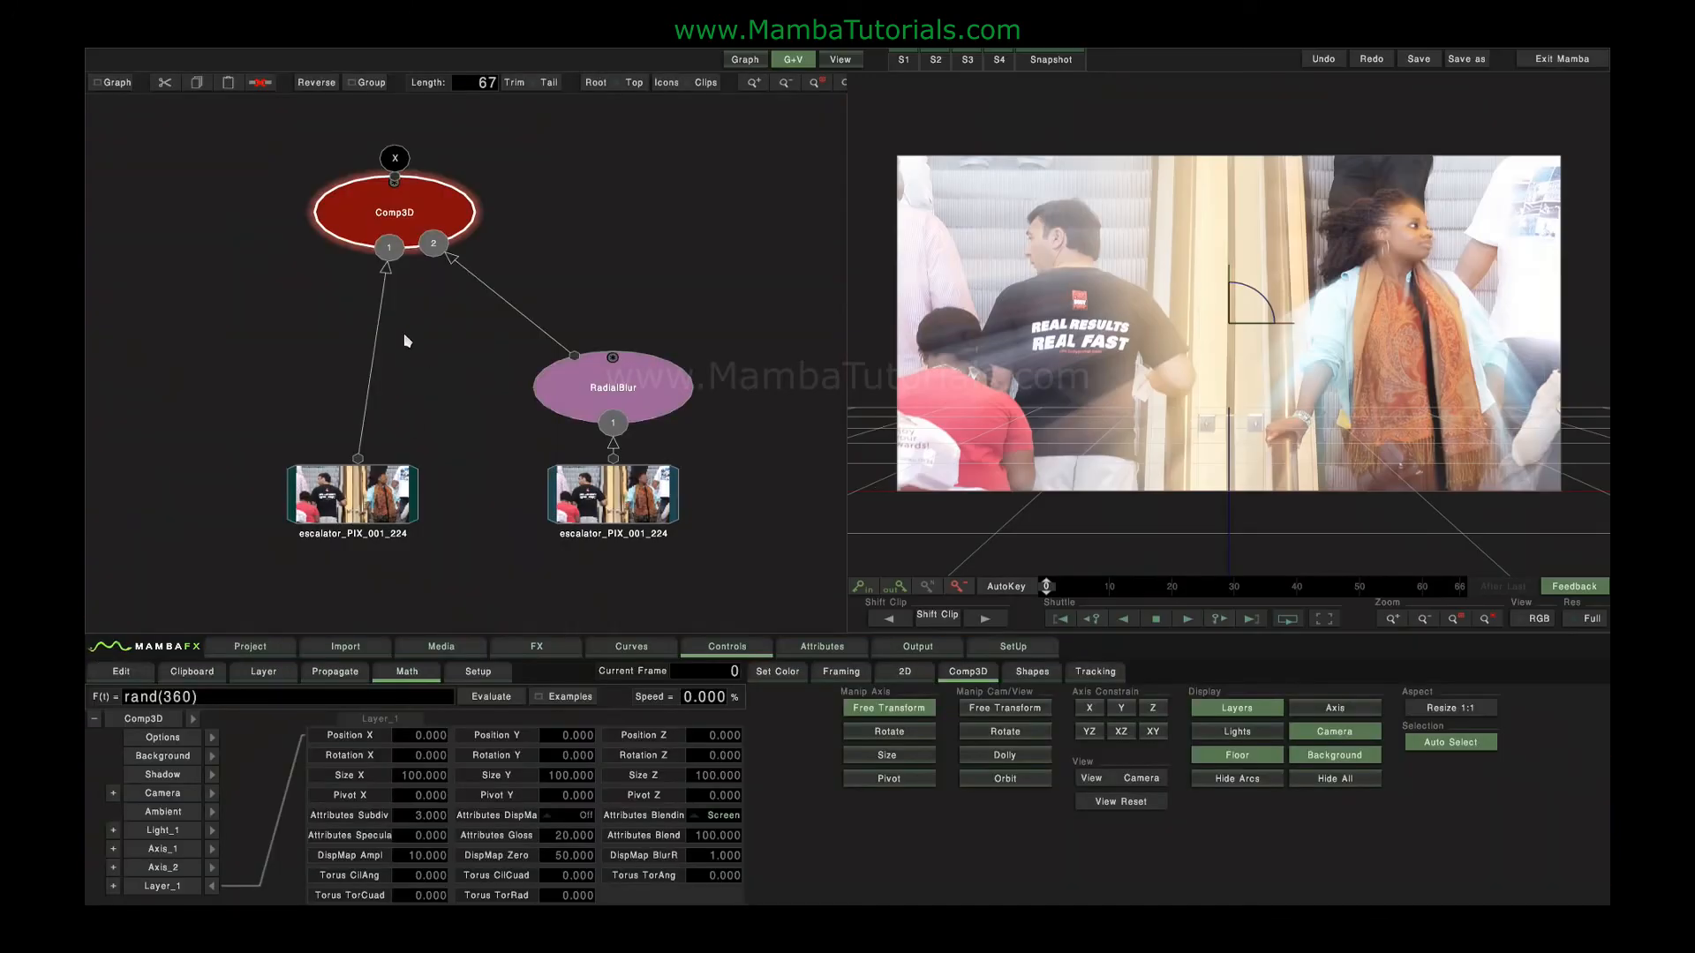
# Delete the Comp3D, the RadialBlur and the escalator clip that feeds the RadialBlur.
pyautogui.moveTo(192, 177); pyautogui.dragTo(687, 404)
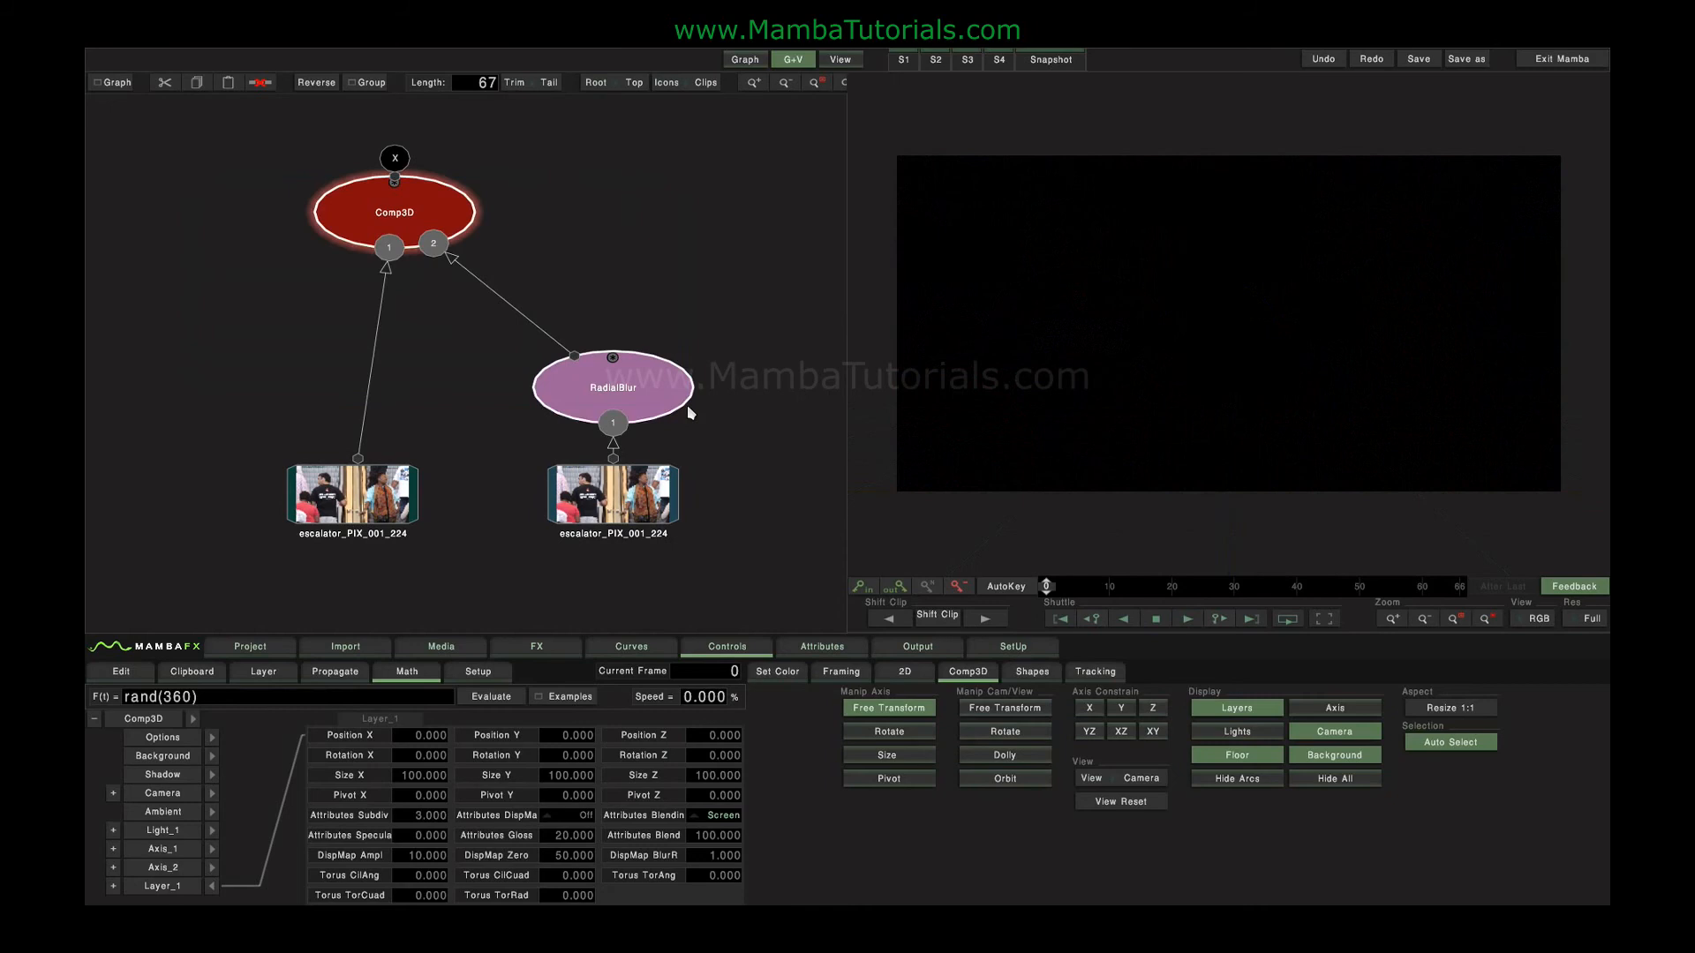
pyautogui.press('Delete')
pyautogui.click(606, 504)
pyautogui.press('Delete')
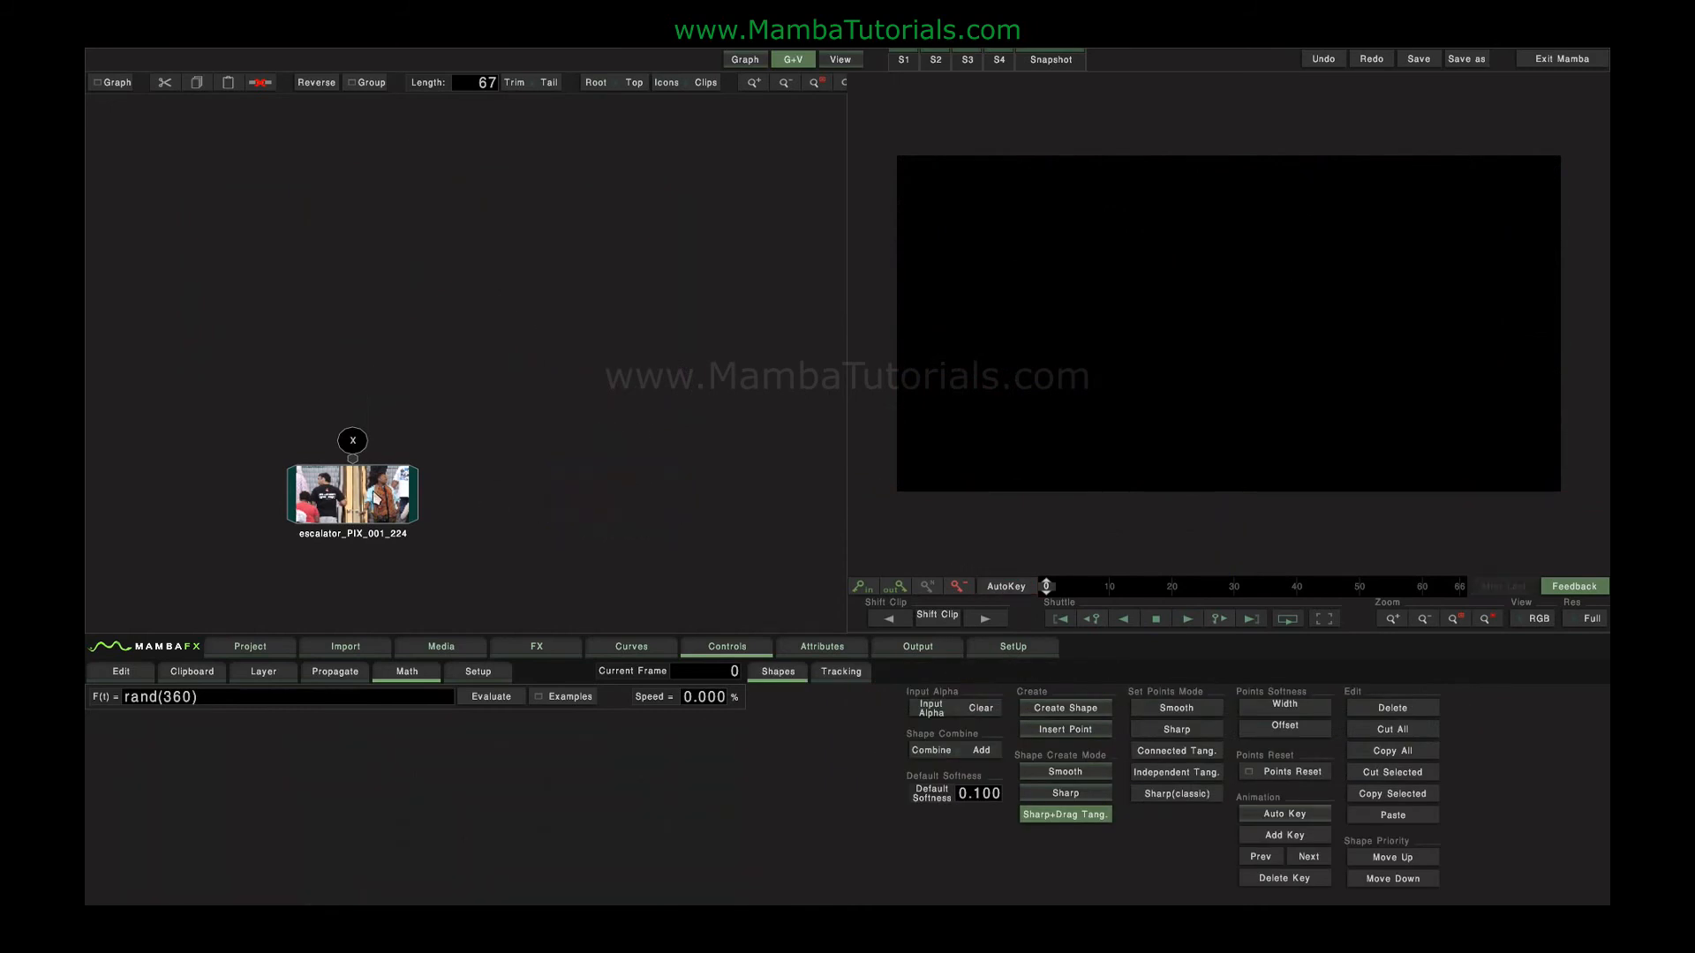
# Add a Slope Blur node to the remaining escalator clip.
pyautogui.click(379, 500)
pyautogui.click(537, 653)
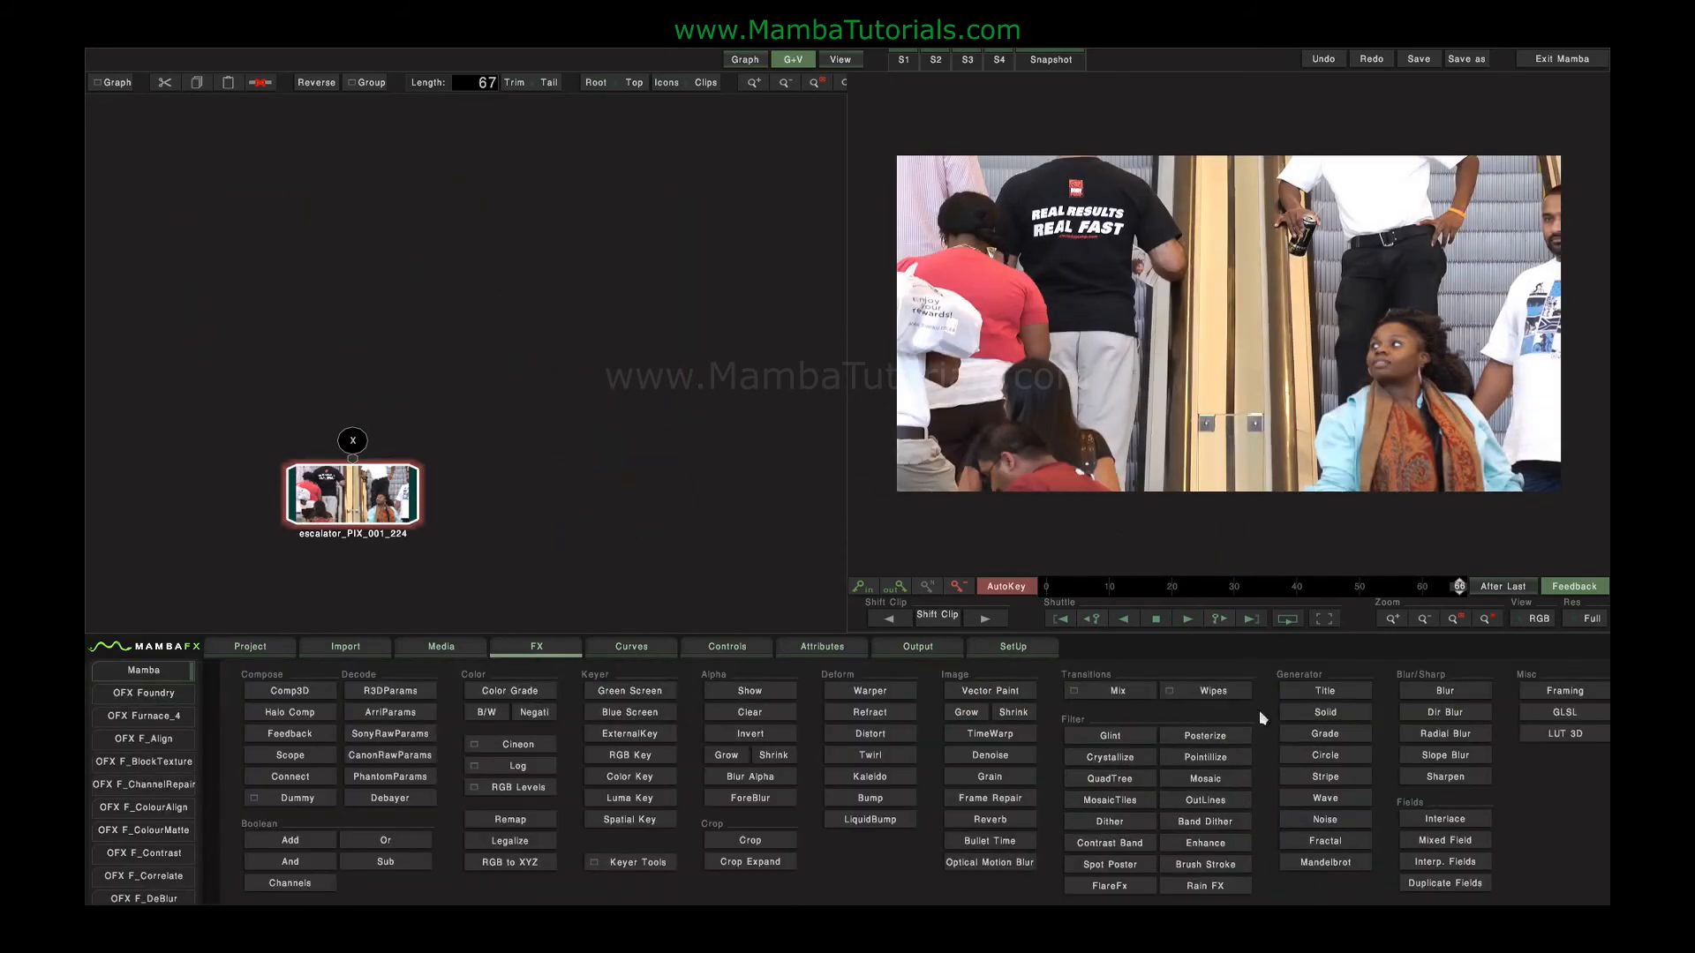
pyautogui.click(1441, 764)
pyautogui.click(401, 408)
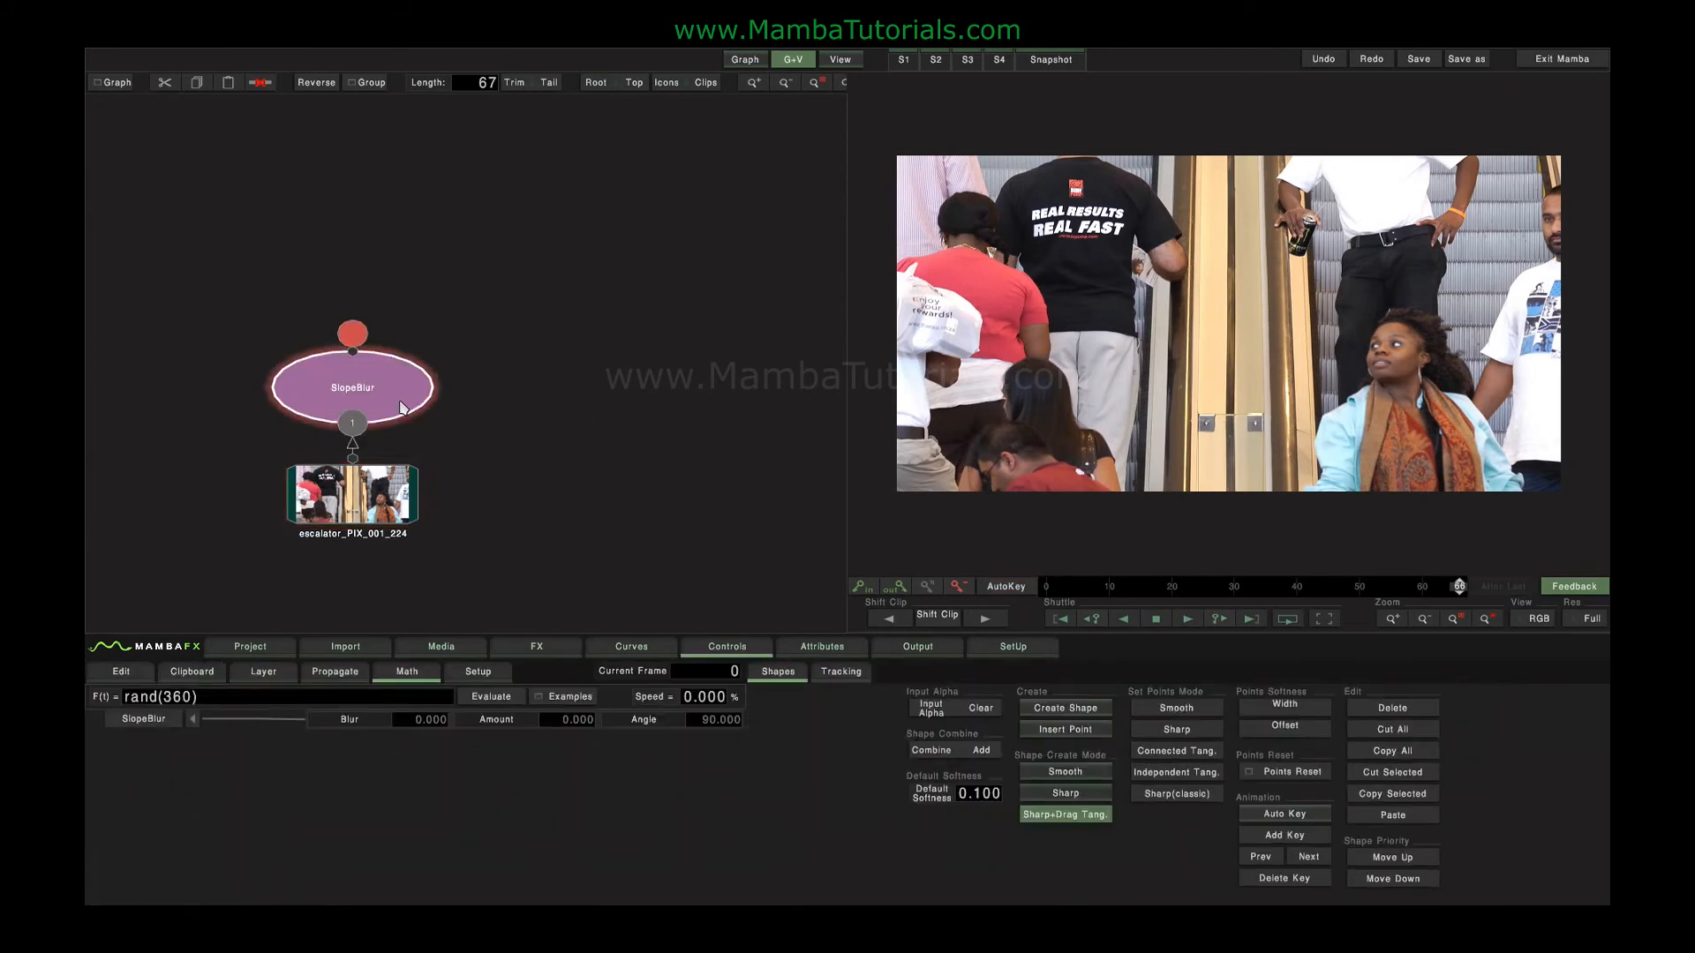
# Set the Slope Blur's blur to 38, amount to 68 and angle to 106.
pyautogui.moveTo(428, 719); pyautogui.dragTo(415, 720)
pyautogui.moveTo(572, 721); pyautogui.dragTo(413, 720)
pyautogui.moveTo(518, 722); pyautogui.dragTo(586, 720)
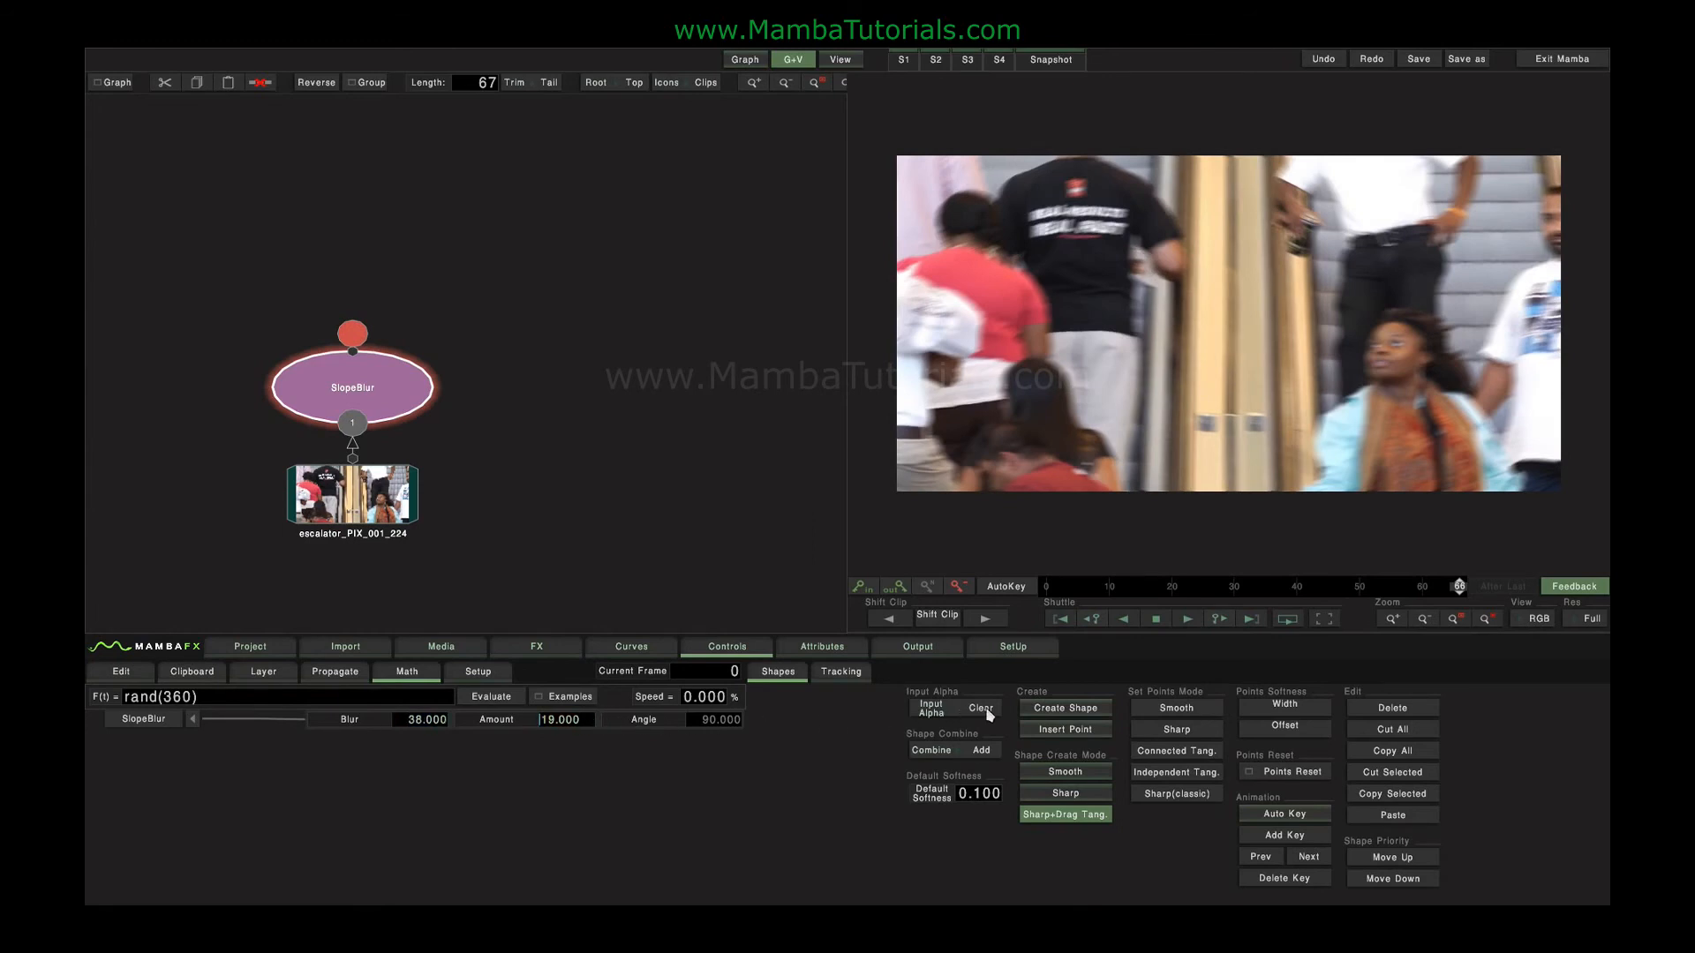
pyautogui.moveTo(989, 714); pyautogui.dragTo(899, 769)
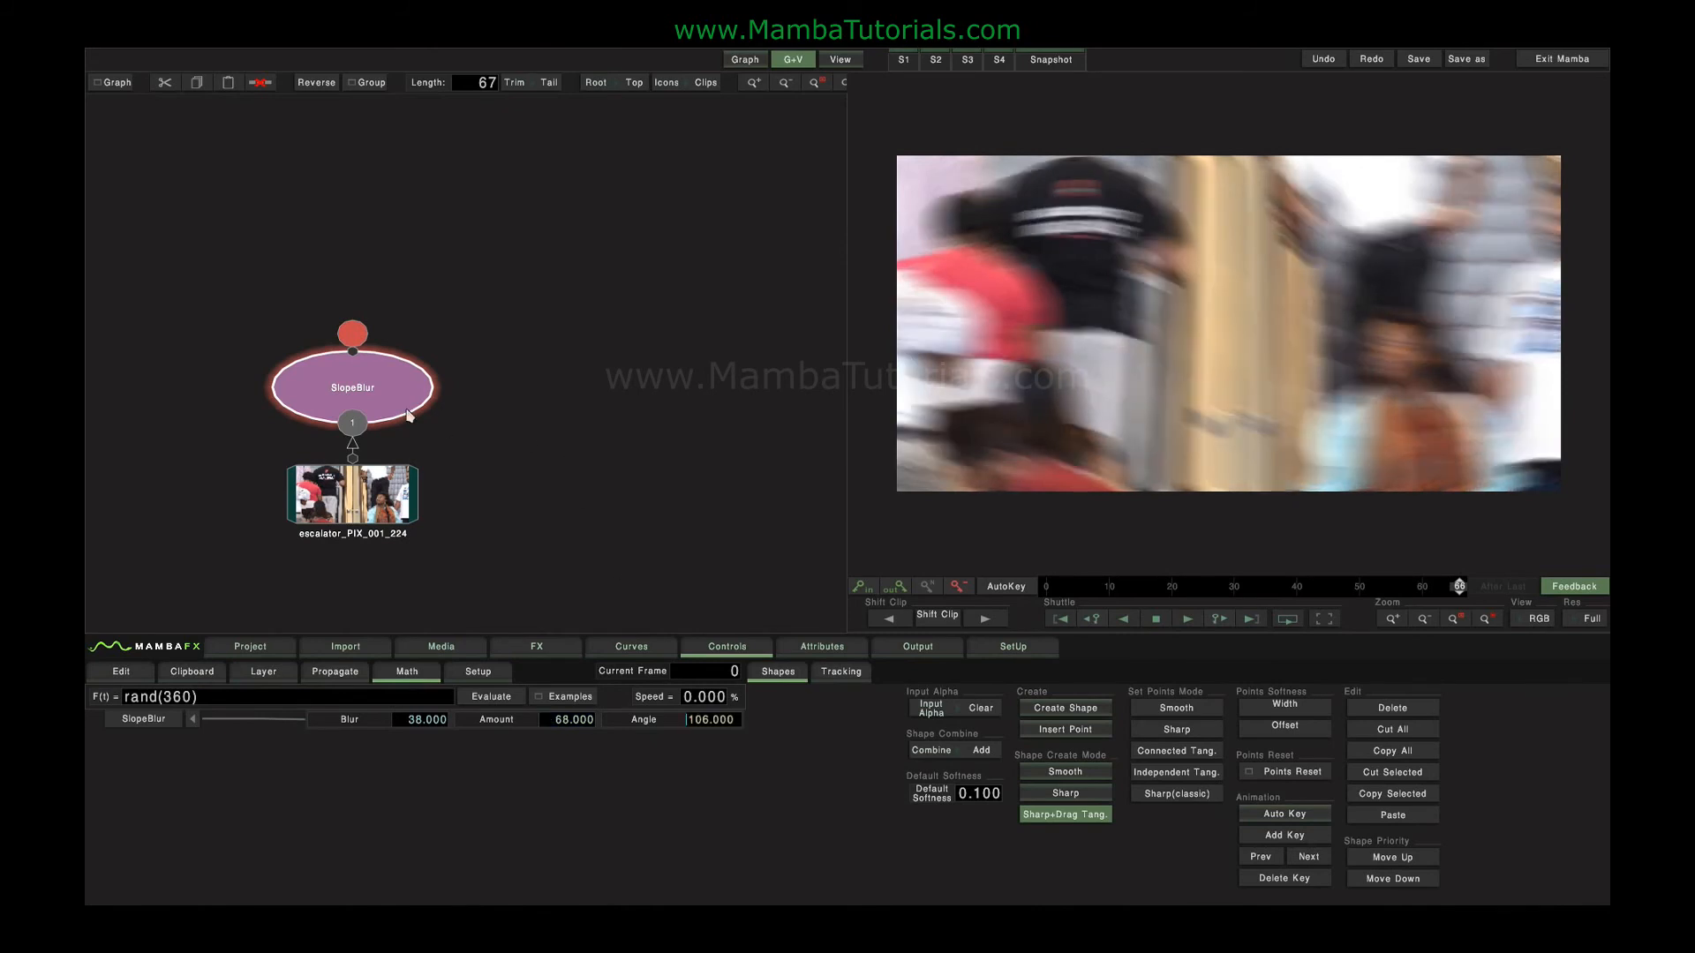
# Replace the Slope Blur with an Optical Motion Blur node on the escalator clip.
pyautogui.press('Delete')
pyautogui.click(565, 651)
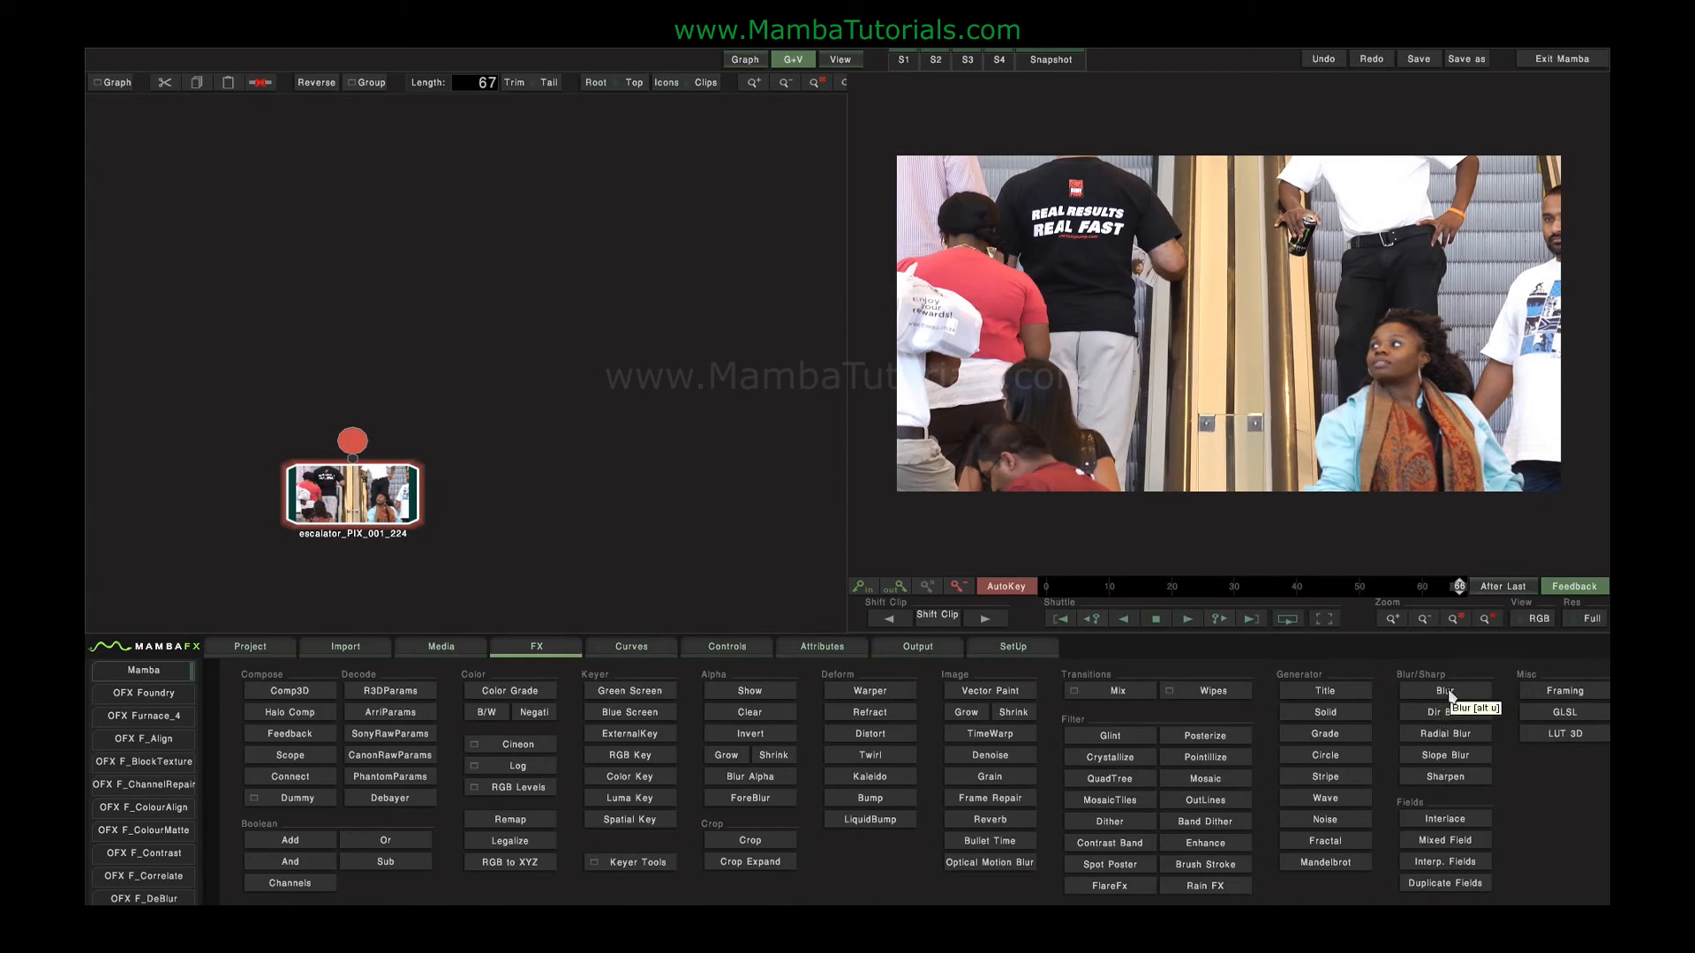
pyautogui.click(989, 865)
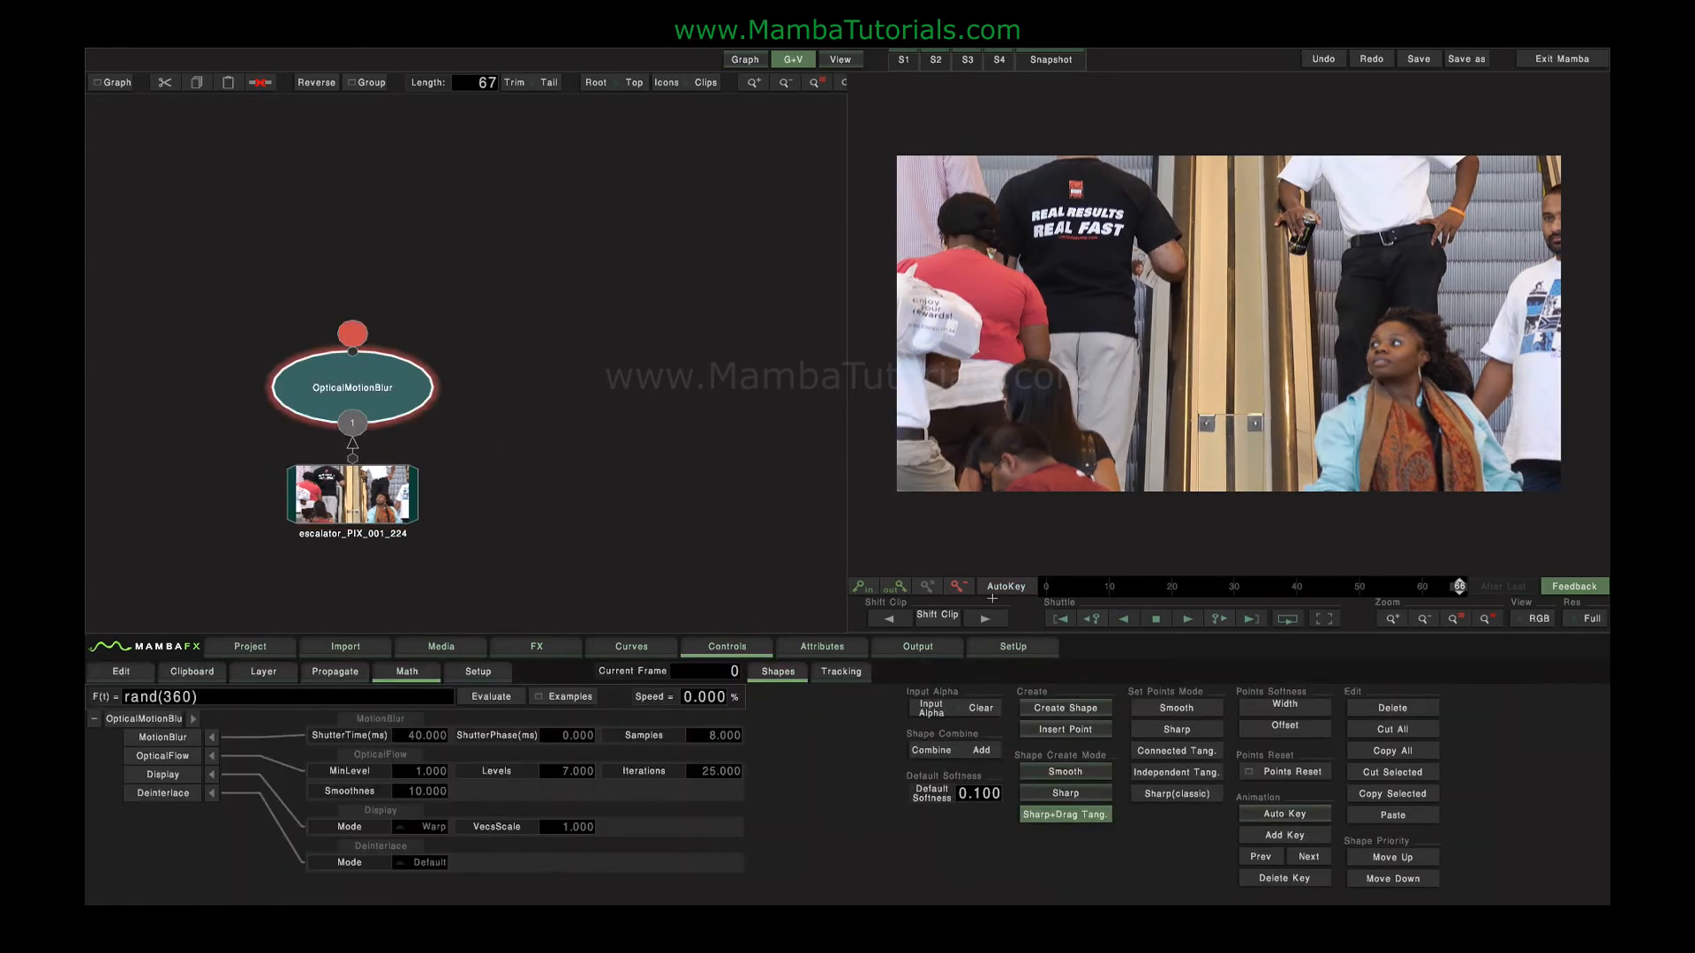
# Raise the Optical Motion Blur's shutter time to 263 ms and play the clip.
pyautogui.moveTo(420, 738); pyautogui.dragTo(1084, 722)
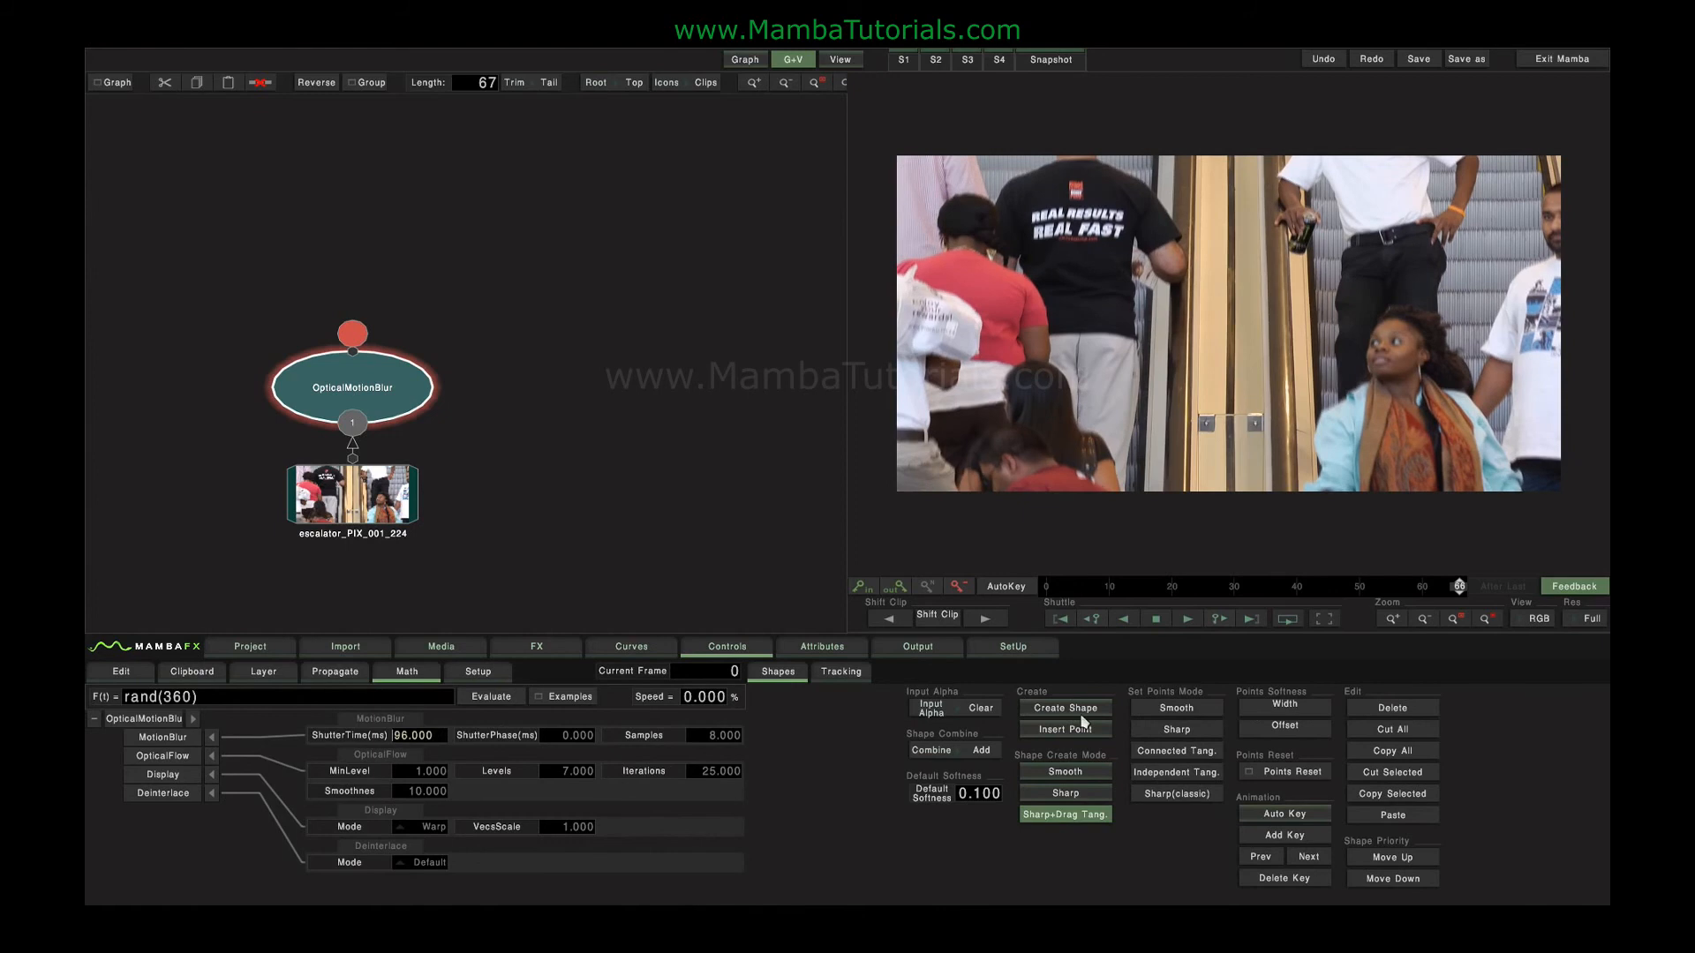
pyautogui.moveTo(413, 737); pyautogui.dragTo(1137, 729)
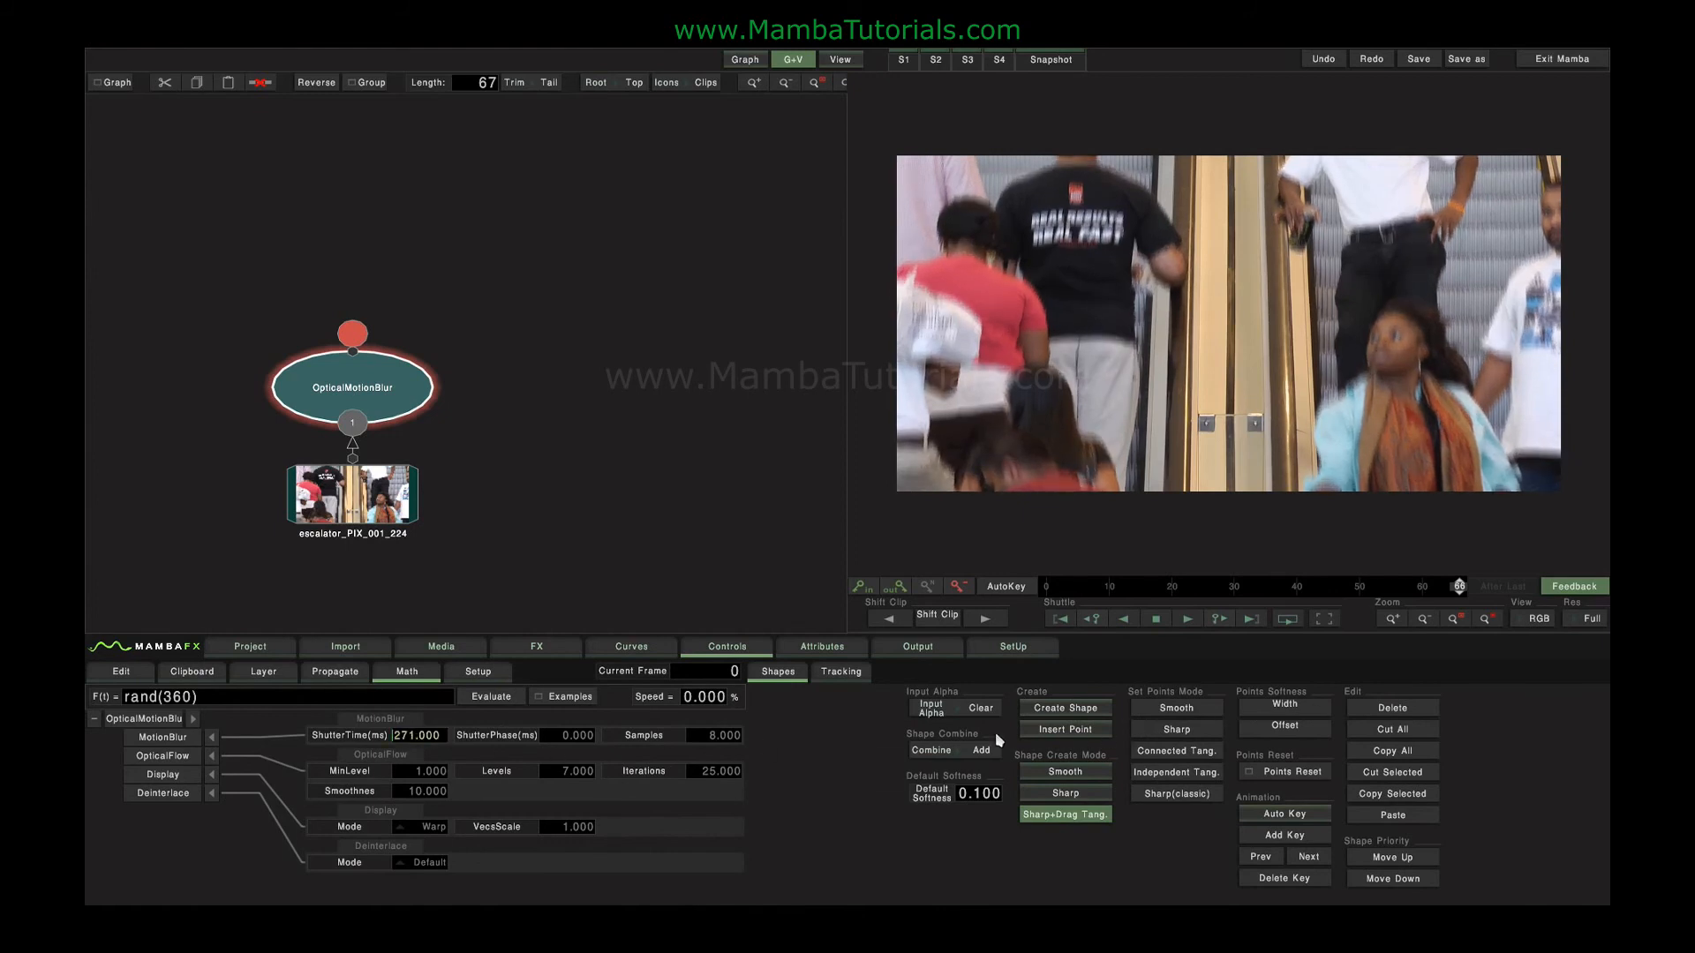
pyautogui.press('space')
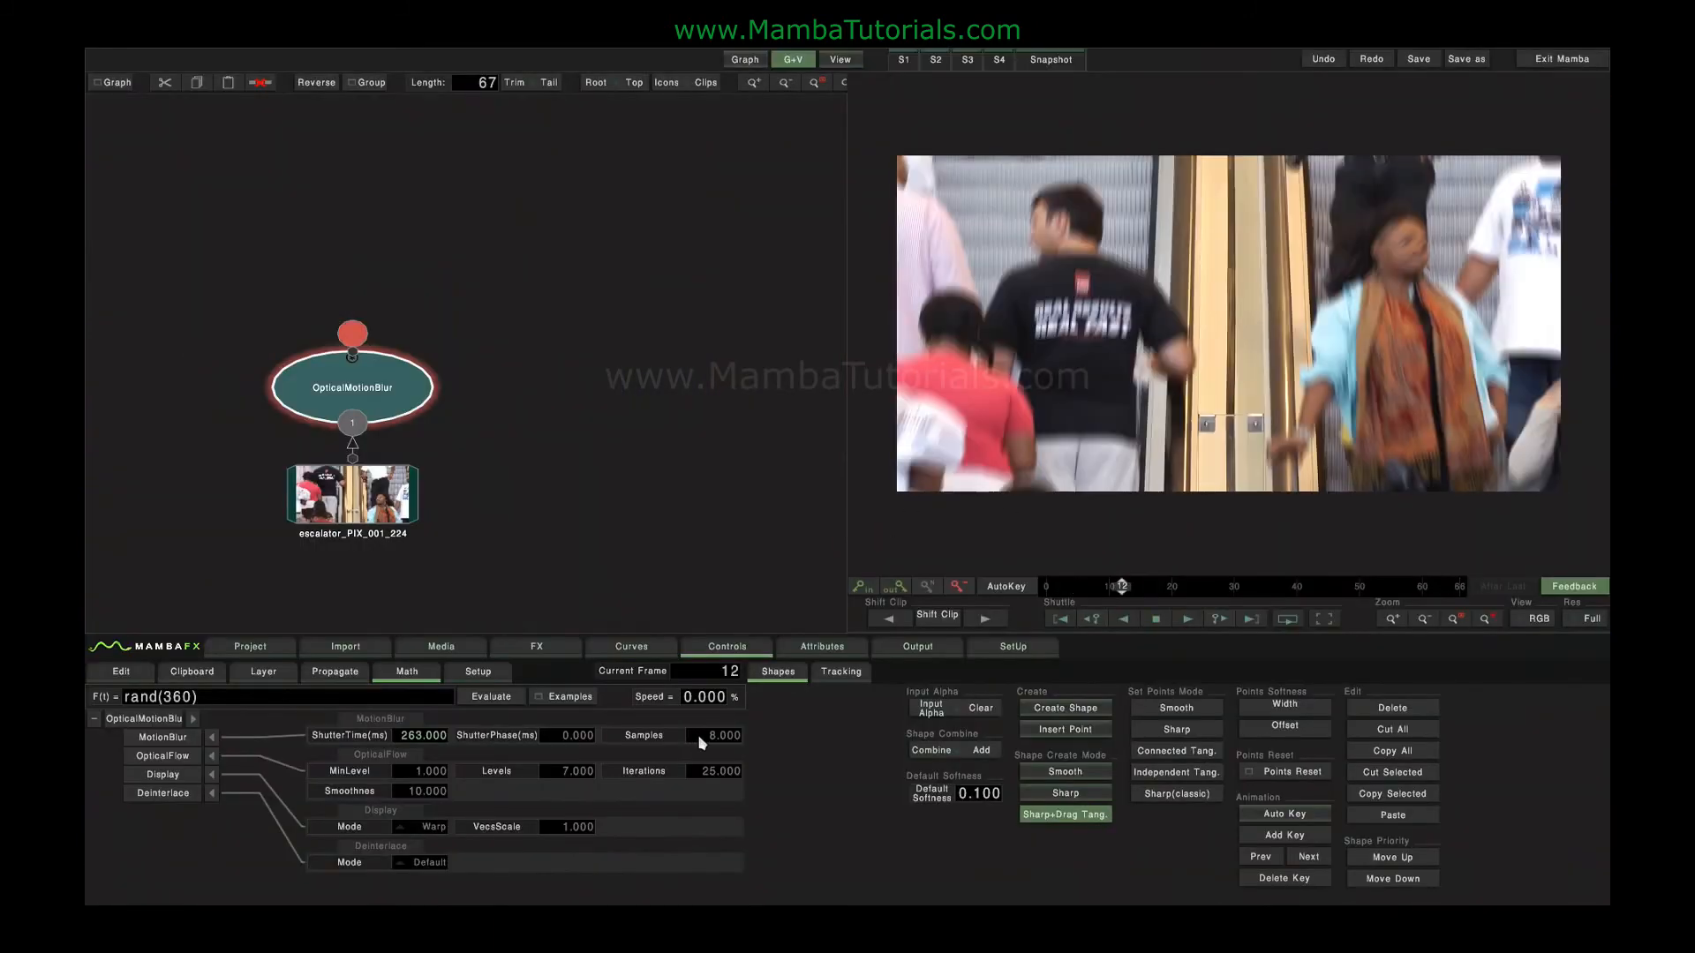
# Set the motion blur samples to 18 and shutter phase to 21 ms, and reset the shutter time to its default.
pyautogui.moveTo(700, 736); pyautogui.dragTo(788, 738)
pyautogui.click(374, 735)
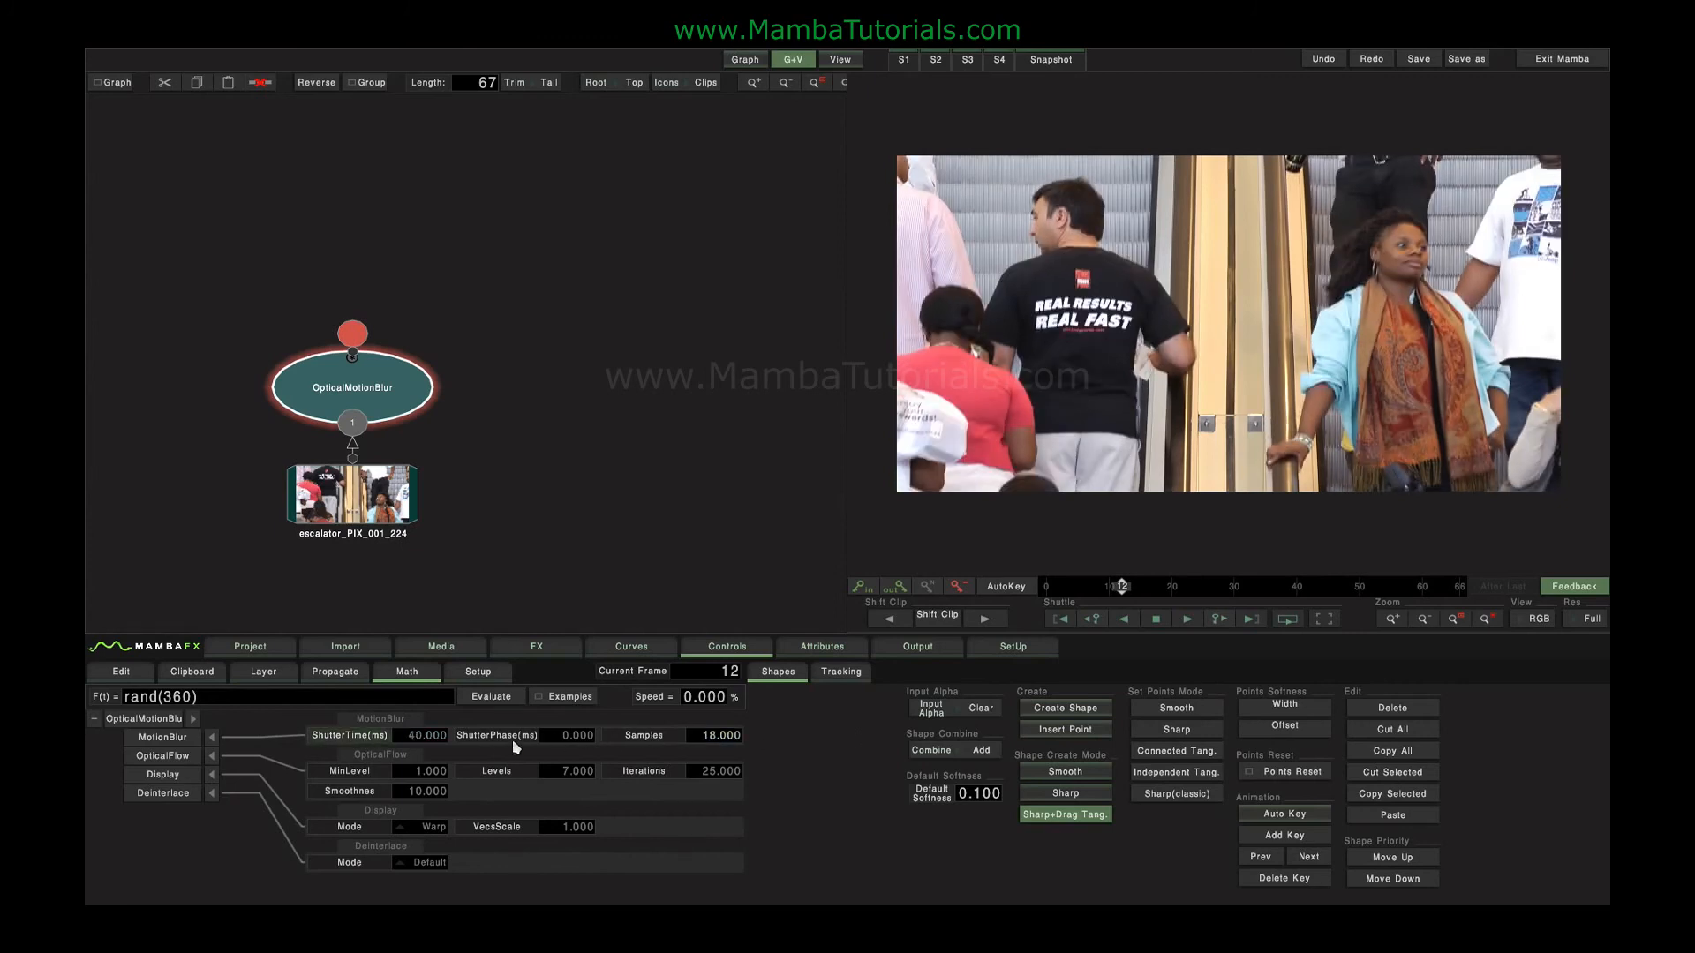
pyautogui.click(557, 738)
pyautogui.moveTo(557, 737); pyautogui.dragTo(496, 729)
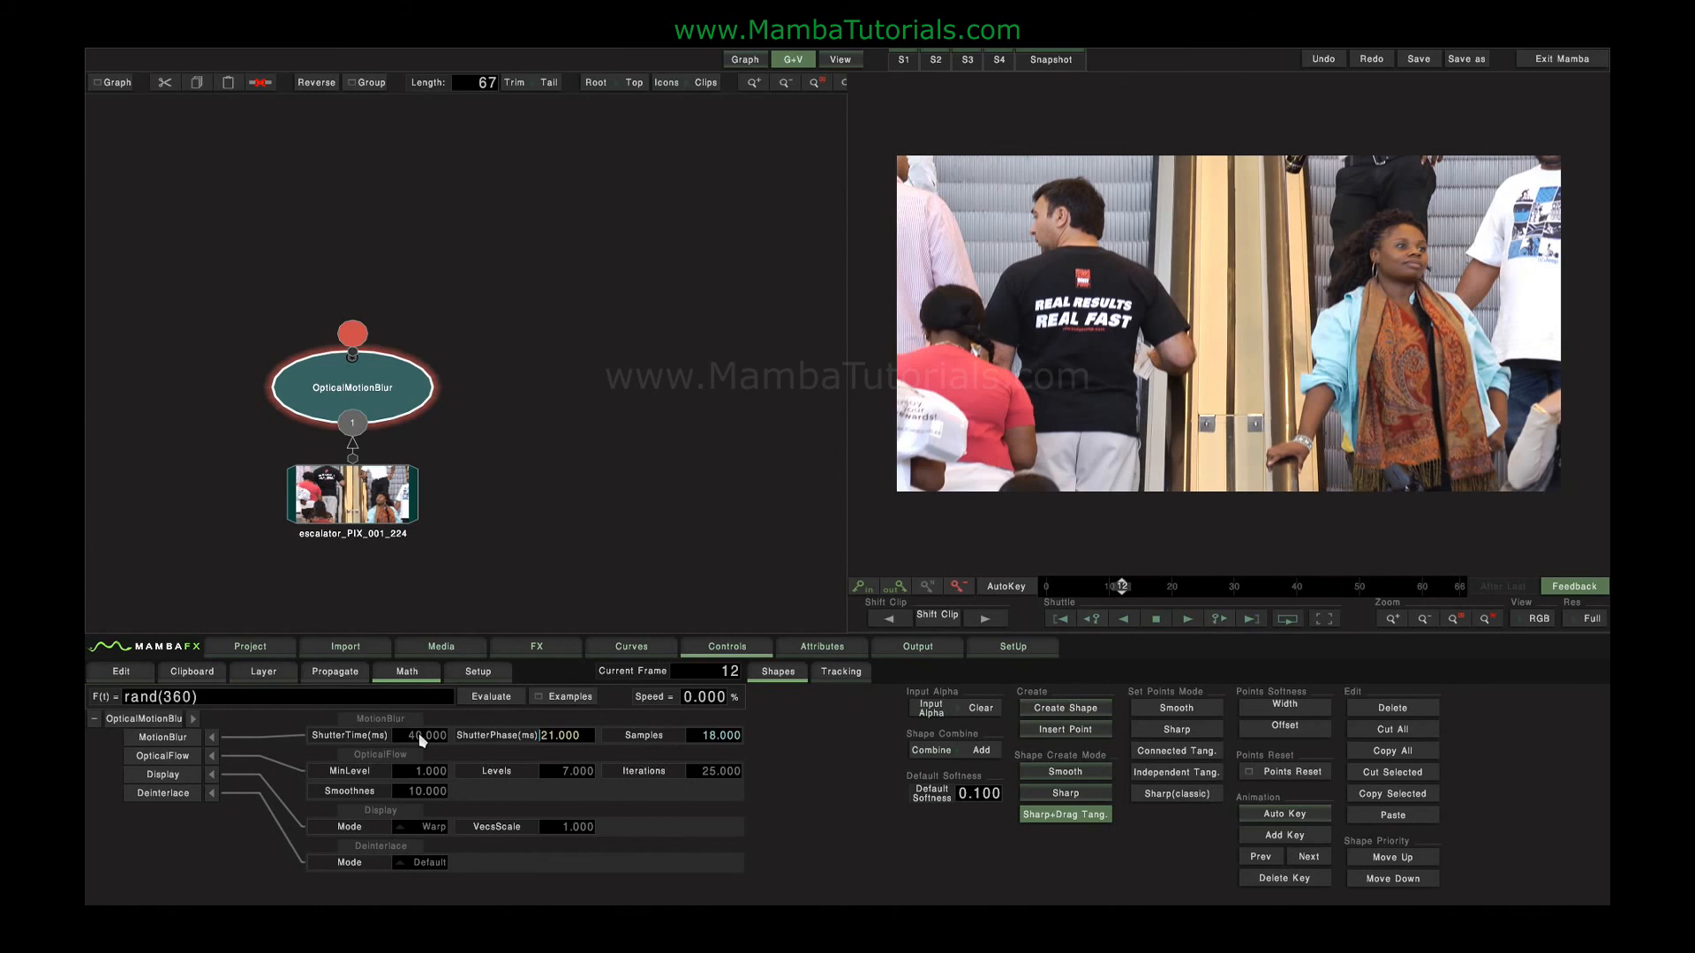
# Replace the Optical Motion Blur with a Comp3D node and move it higher above the escalator clip.
pyautogui.click(405, 427)
pyautogui.click(376, 381)
pyautogui.press('Delete')
pyautogui.click(536, 646)
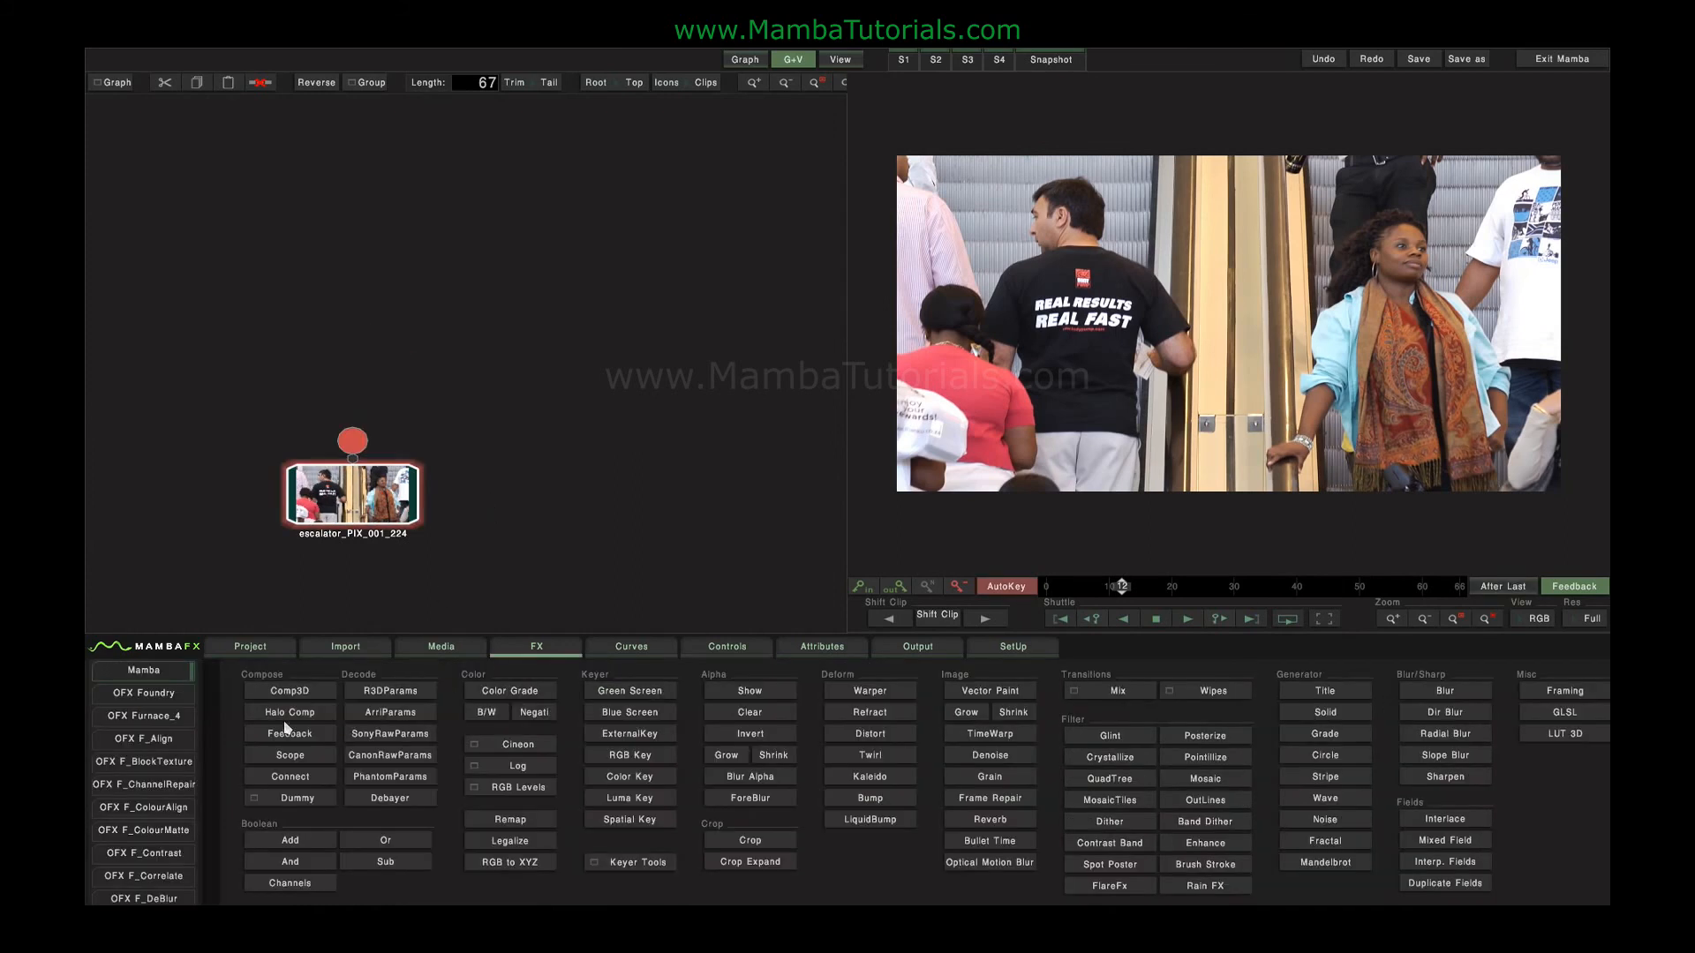
pyautogui.click(289, 692)
pyautogui.moveTo(353, 388); pyautogui.dragTo(359, 301)
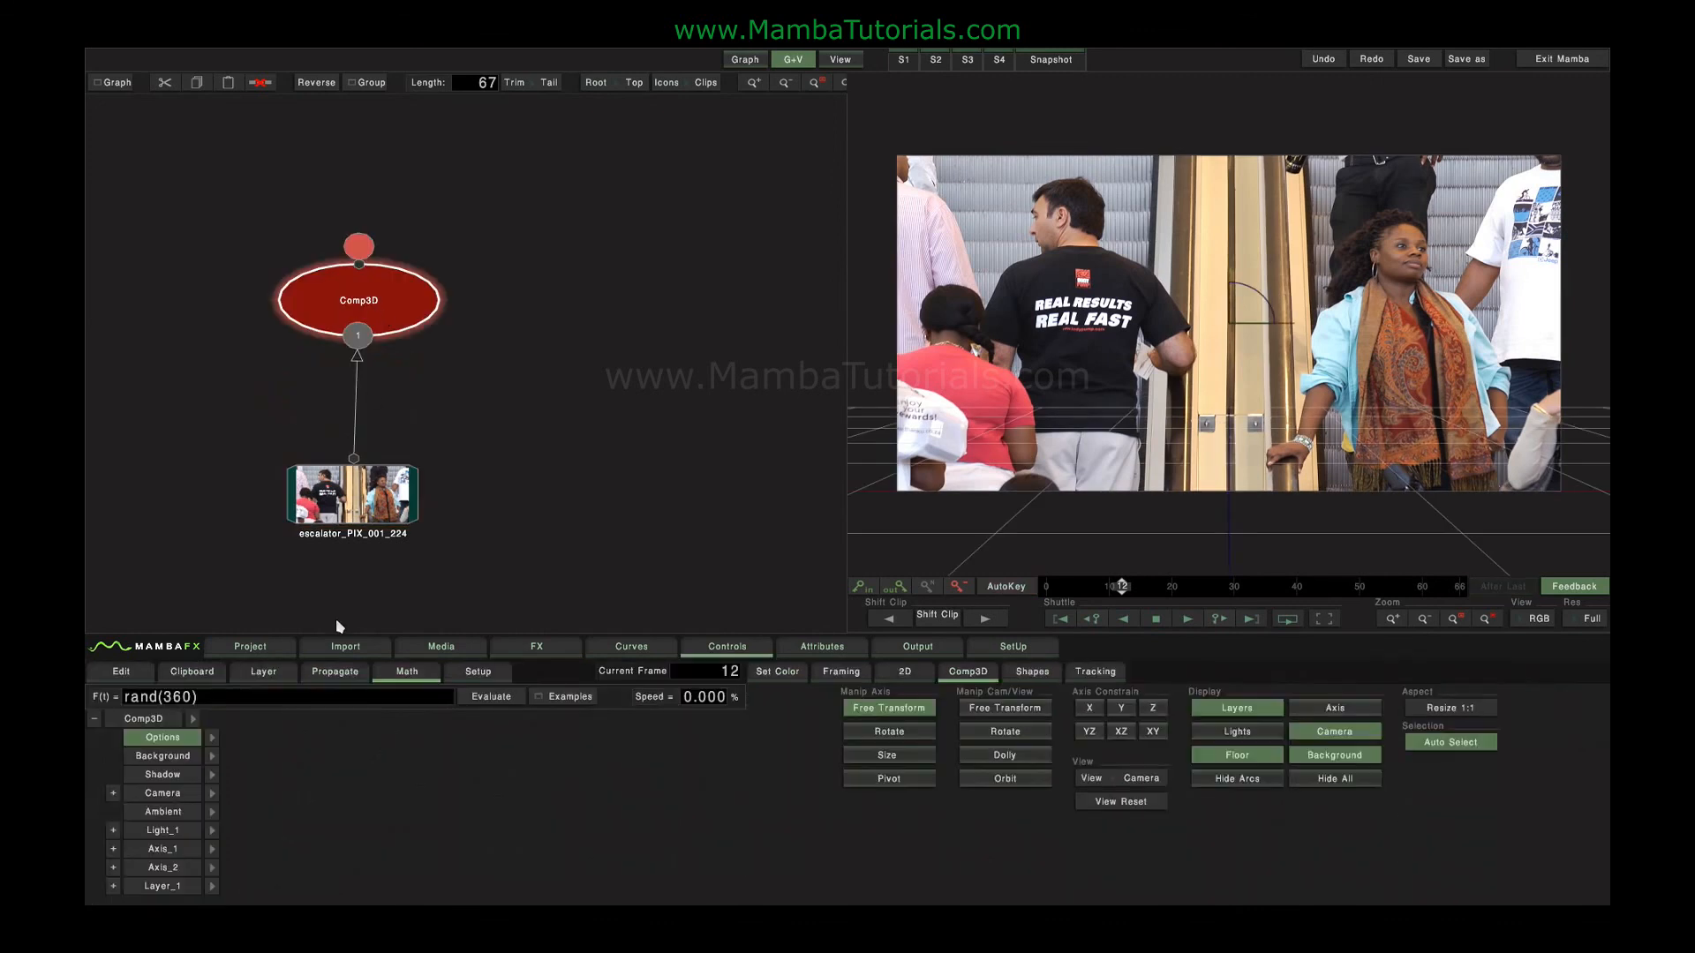
# Replace the clip input as the Comp3D background with black, and shrink Layer_1 into the upper-left area of the frame.
pyautogui.click(187, 754)
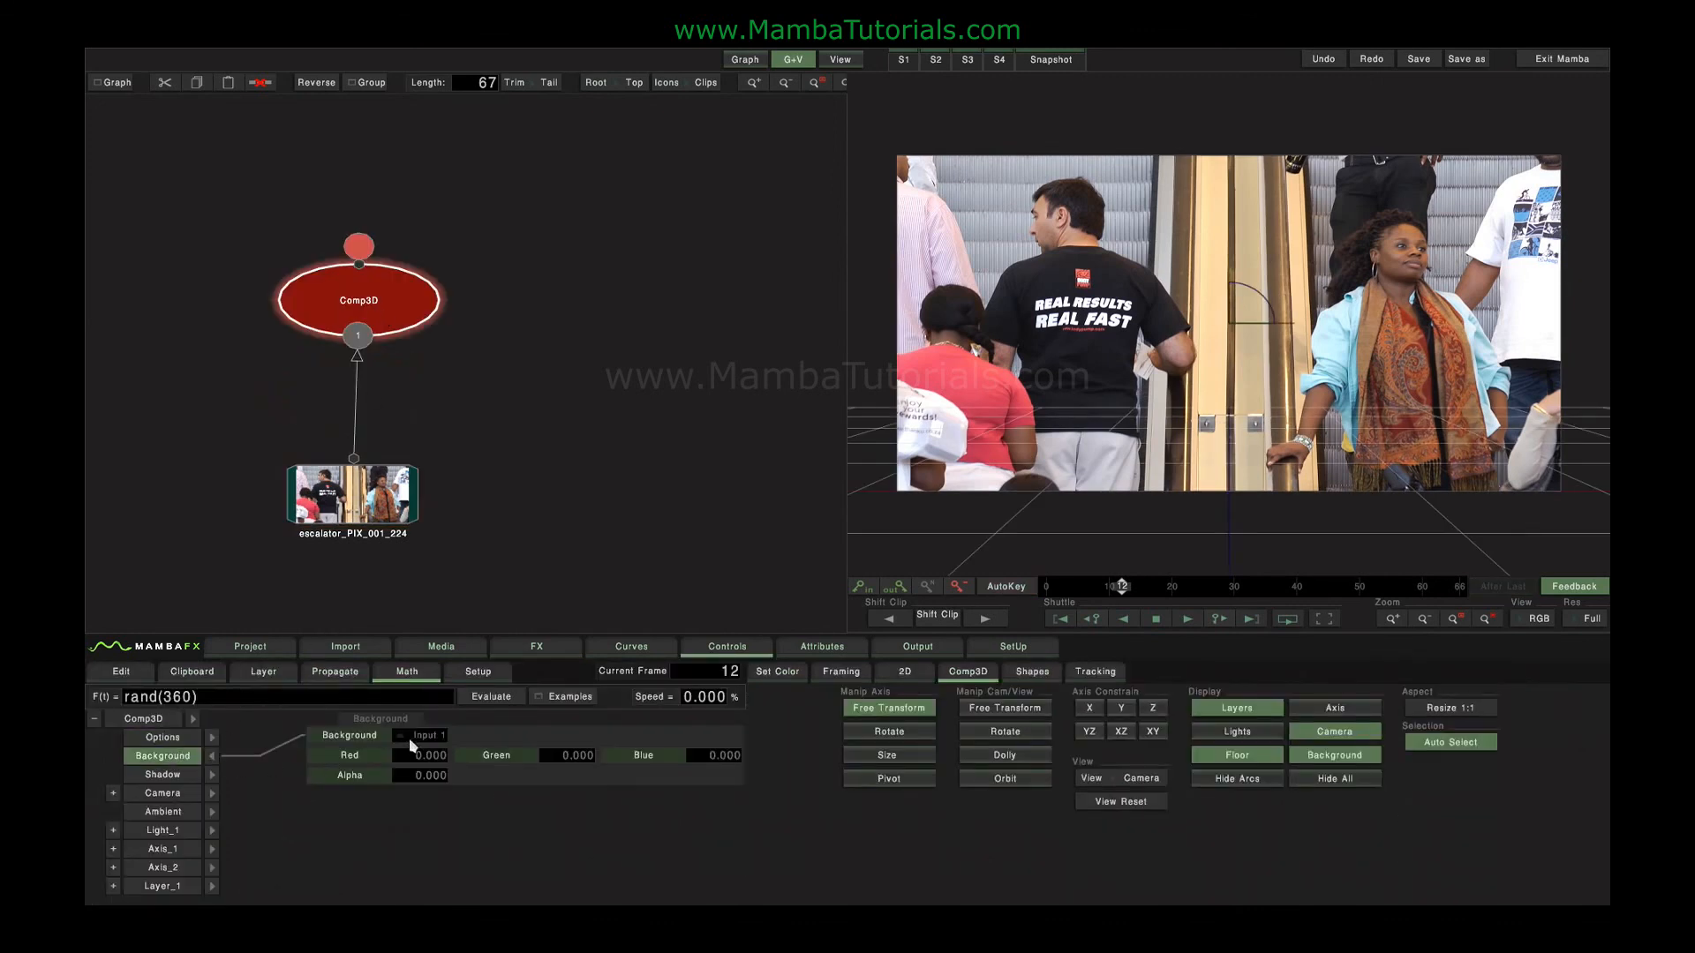
pyautogui.click(212, 756)
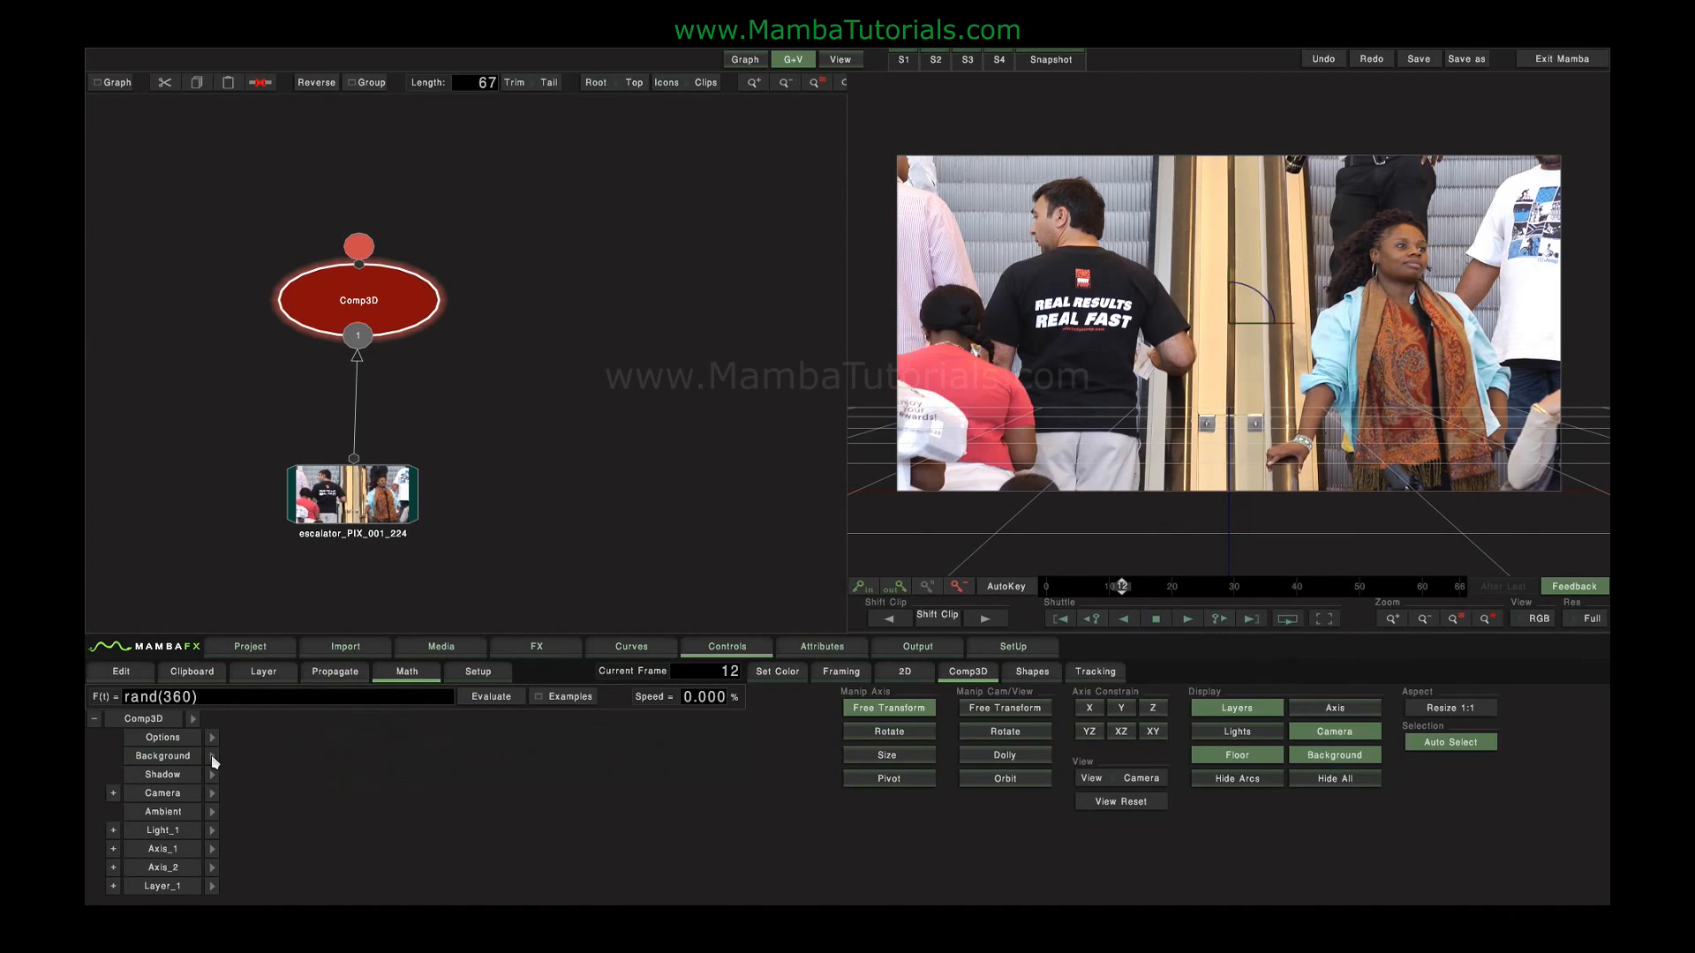
pyautogui.click(174, 883)
pyautogui.moveTo(1473, 225); pyautogui.dragTo(1085, 241)
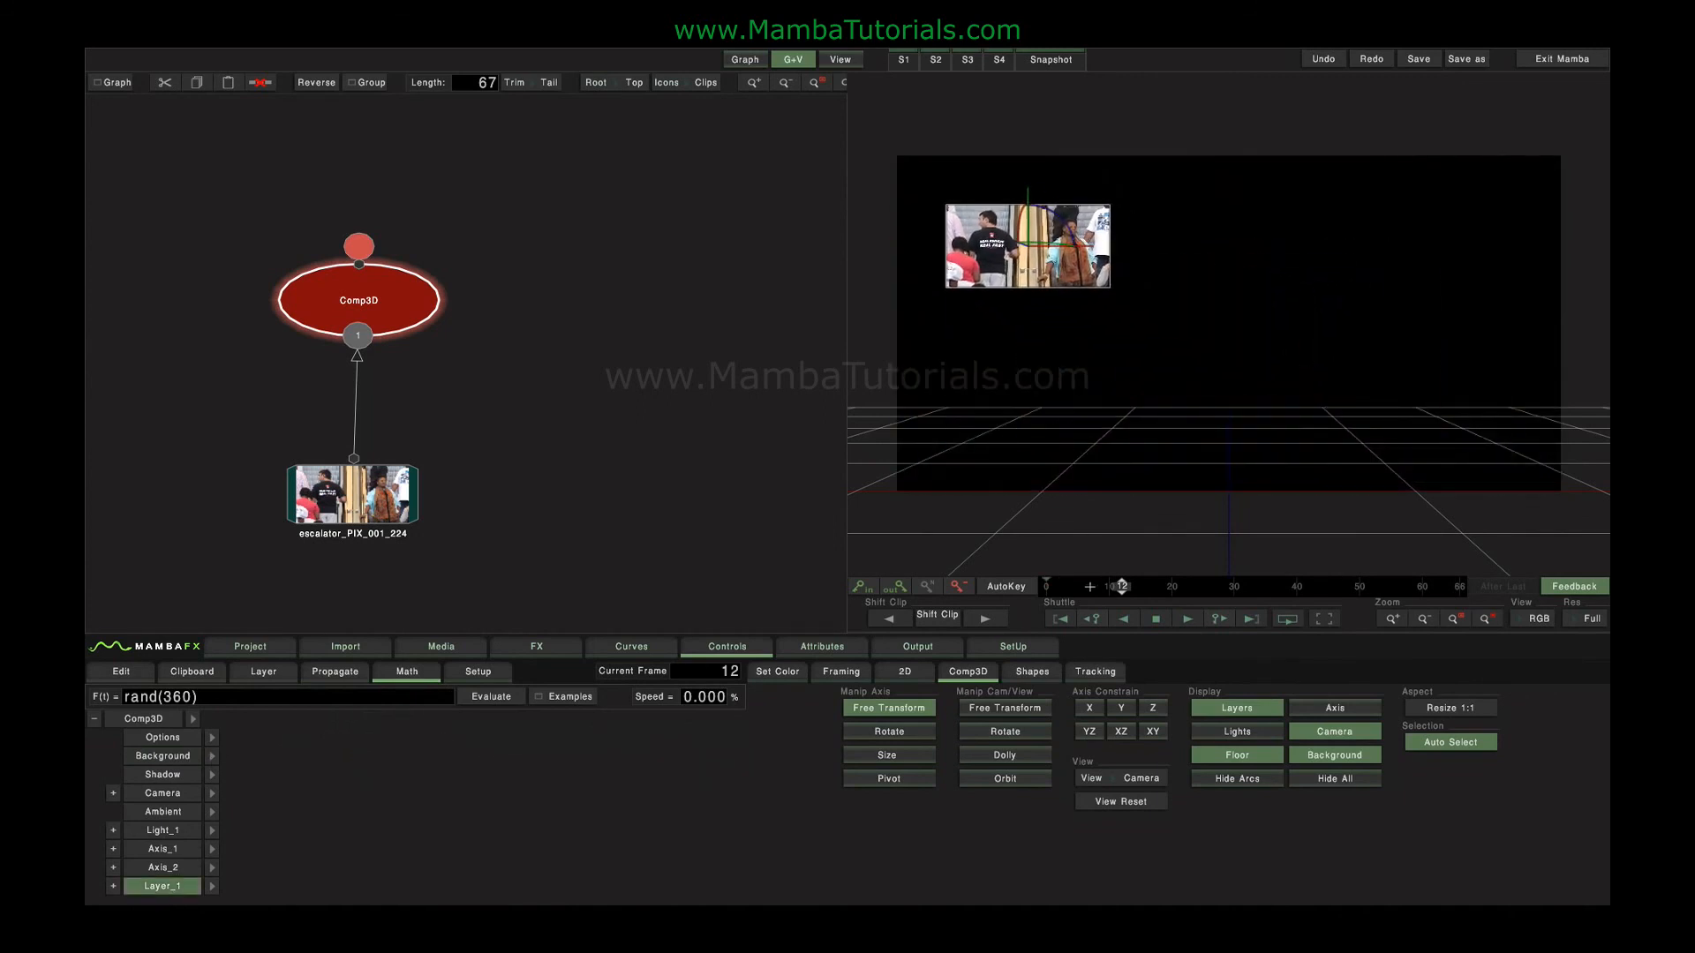
# Enable automatic keyframing, animate Layer_1's position across the clip, and return to frame 0.
pyautogui.click(1004, 587)
pyautogui.moveTo(1119, 586); pyautogui.dragTo(1025, 591)
# Set the Comp3D node's samples to x24 and its shutter to 180.
pyautogui.click(211, 737)
pyautogui.click(712, 737)
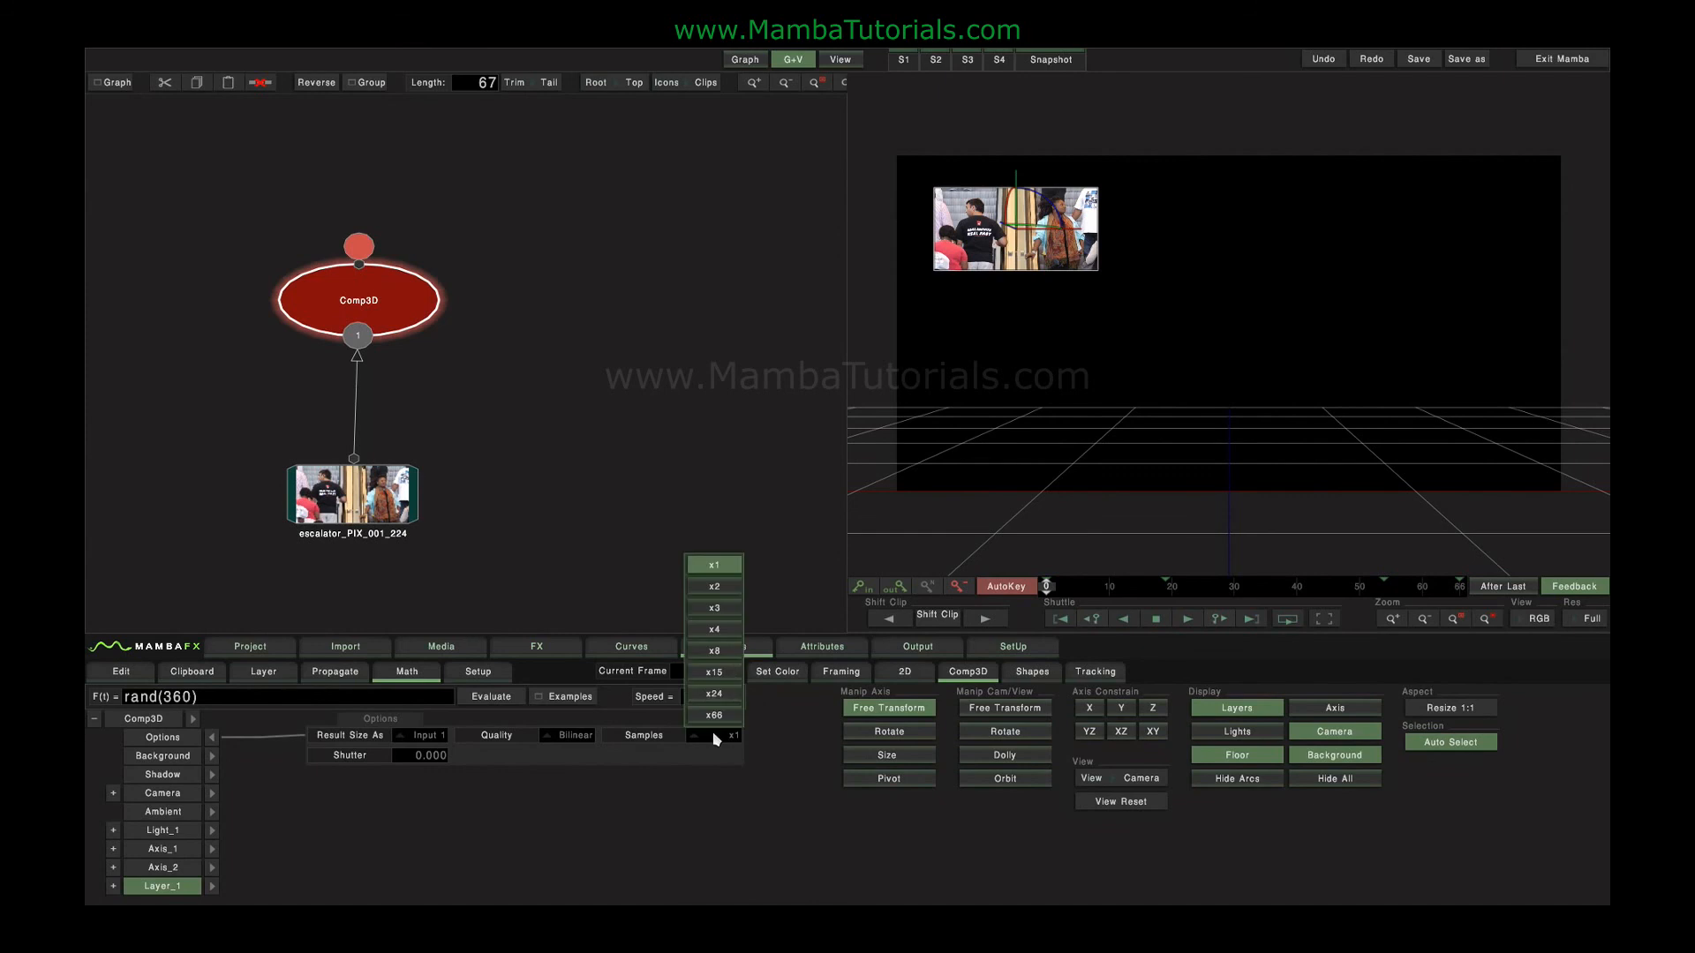
pyautogui.click(718, 705)
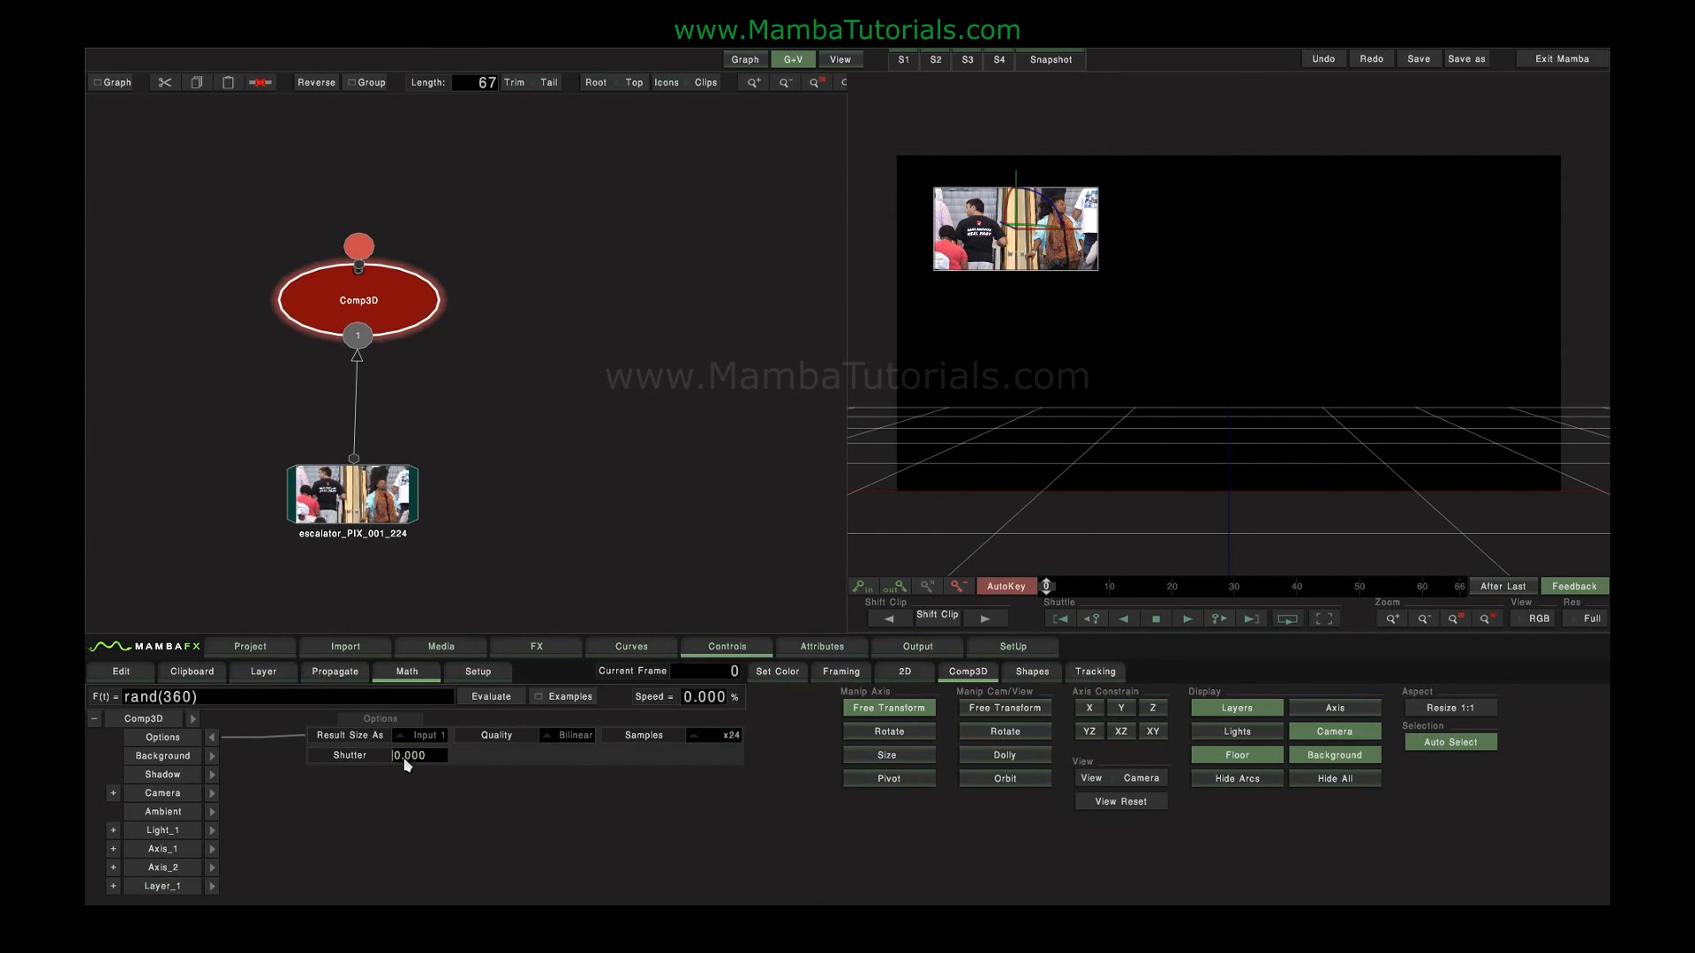
pyautogui.write('180')
pyautogui.press('Return')
# Raise the Comp3D shutter to 336 and scrub through the frames to check the motion blur on the moving layer.
pyautogui.moveTo(1051, 589); pyautogui.dragTo(1102, 589)
pyautogui.moveTo(405, 760); pyautogui.dragTo(870, 801)
pyautogui.moveTo(413, 765); pyautogui.dragTo(1218, 673)
pyautogui.moveTo(1126, 589); pyautogui.dragTo(1051, 587)
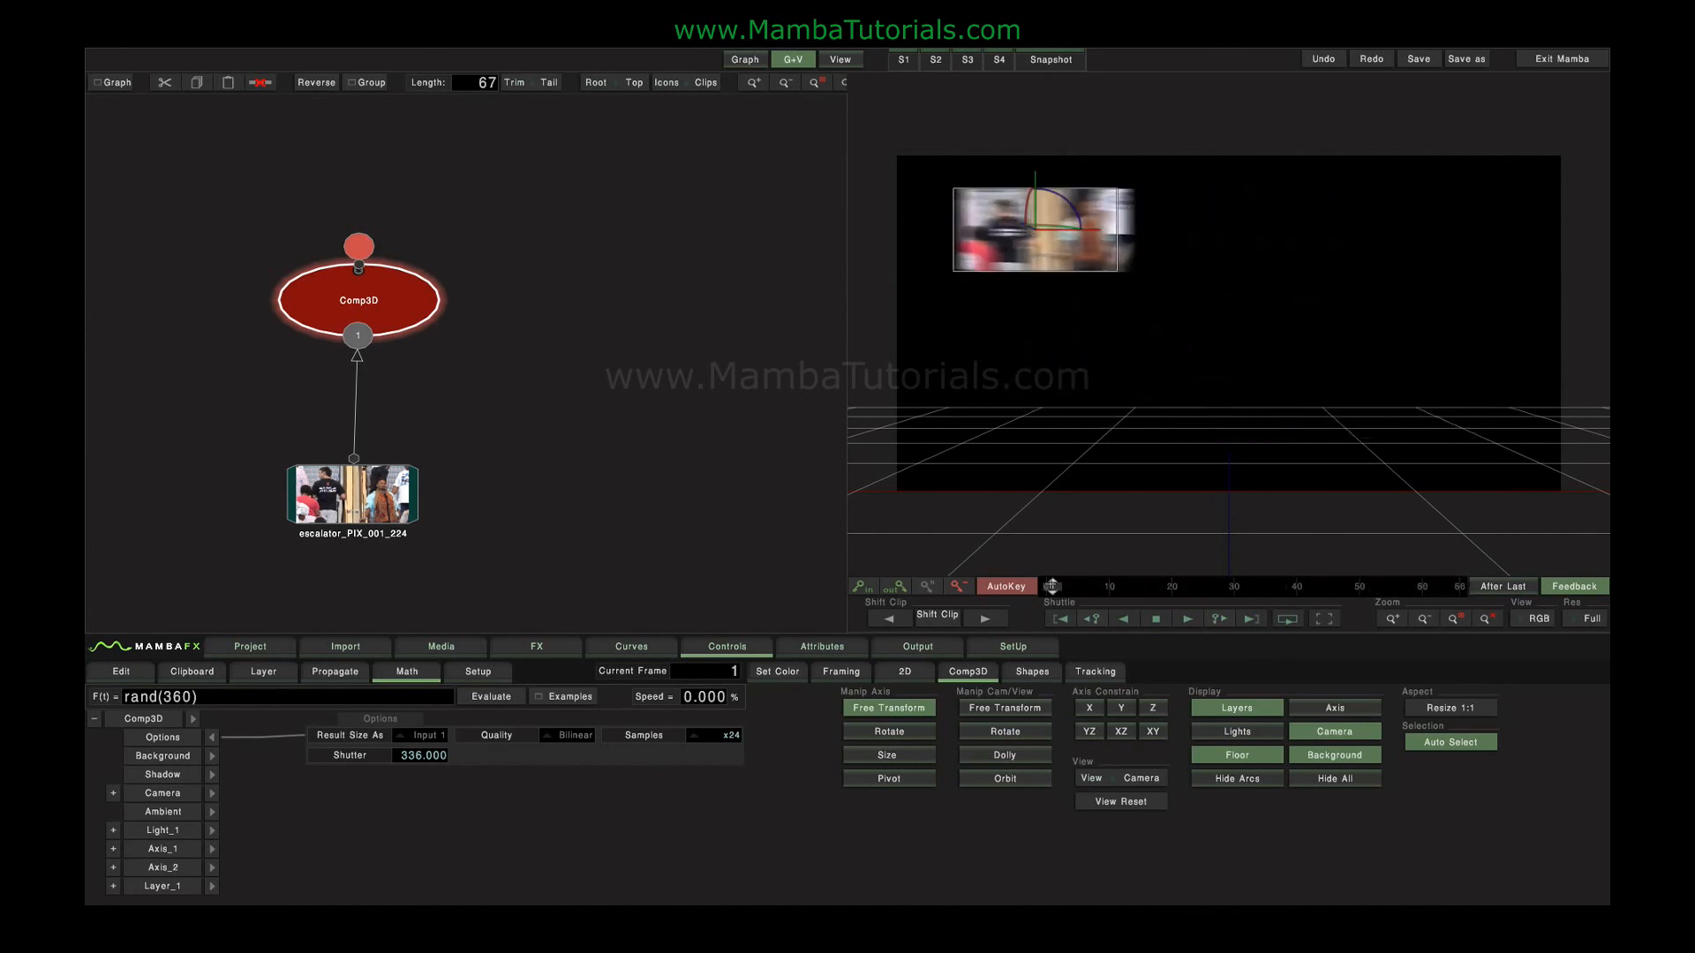